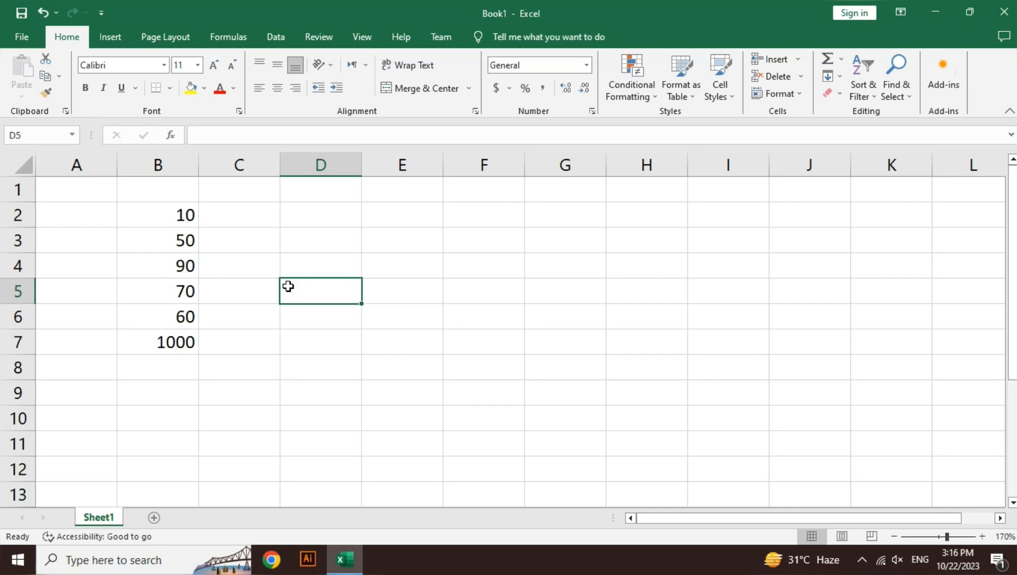
{"action": "left_click", "coordinate": [174, 362]}
{"action": "left_click", "coordinate": [286, 290]}
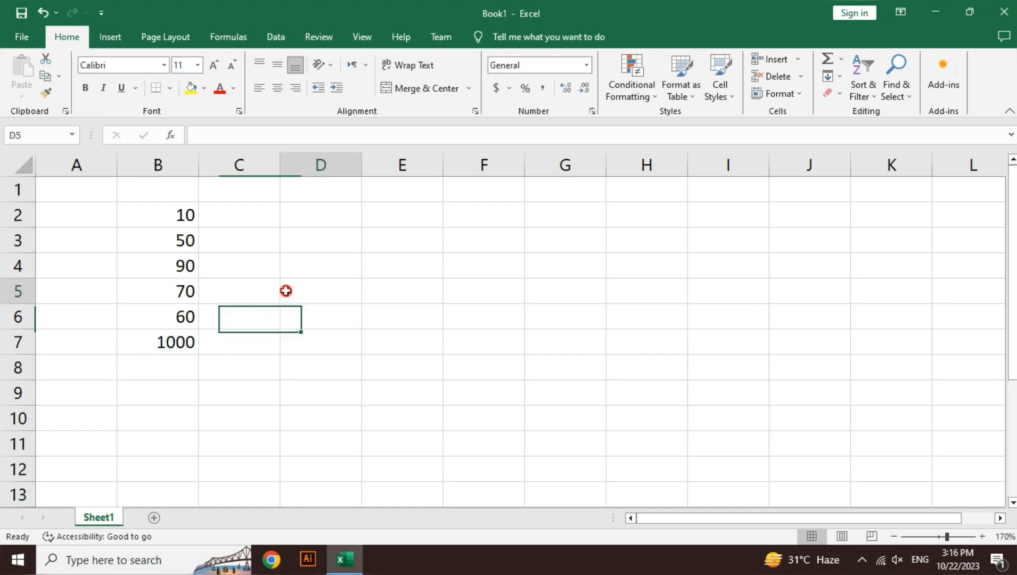
{"action": "left_click_drag", "start_coordinate": [187, 213], "coordinate": [168, 335]}
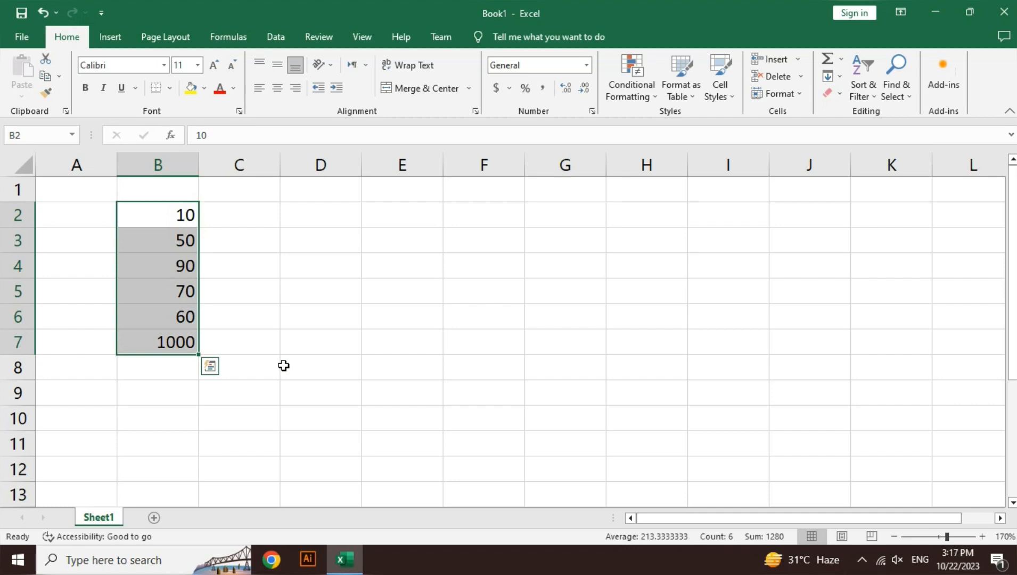
Enter the formula =MIN(B2:B7) in cell B8 to find the smallest number in the list.
{"action": "key", "text": "Down"}
{"action": "key", "text": "Down"}
{"action": "key", "text": "Down"}
{"action": "key", "text": "Down"}
{"action": "key", "text": "Down"}
{"action": "key", "text": "Down"}
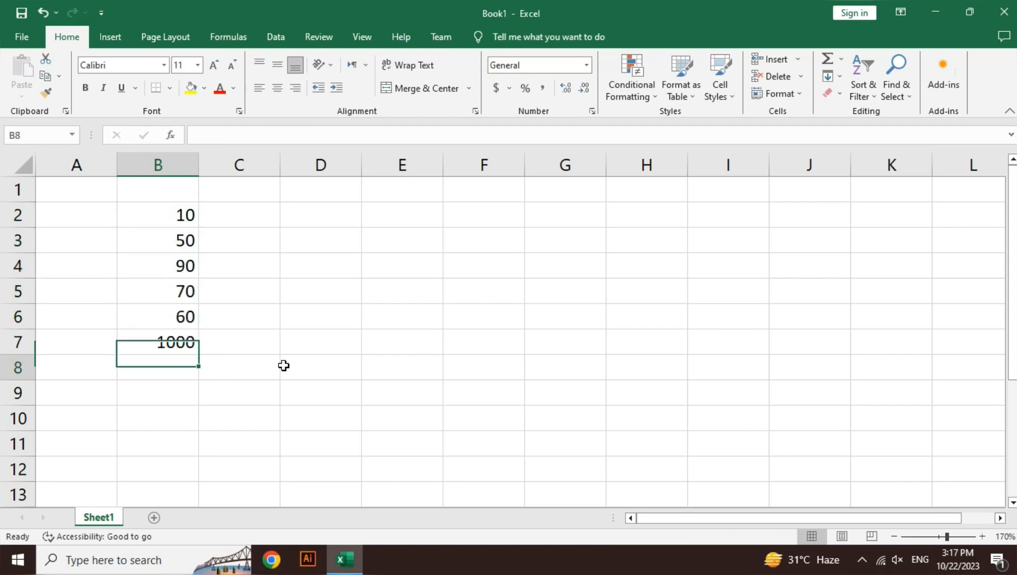
{"action": "type", "text": "=min"}
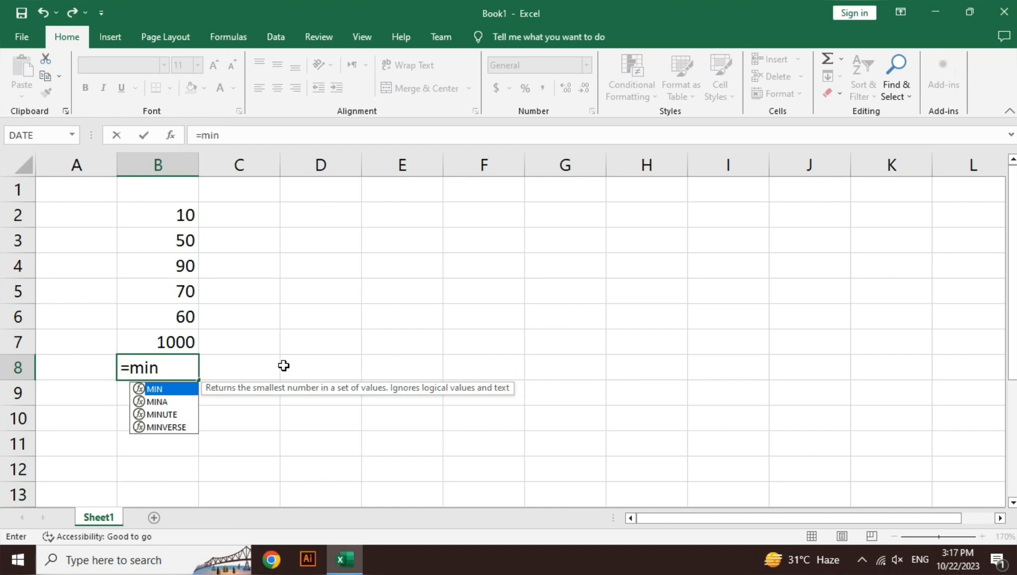
{"action": "key", "text": "Tab"}
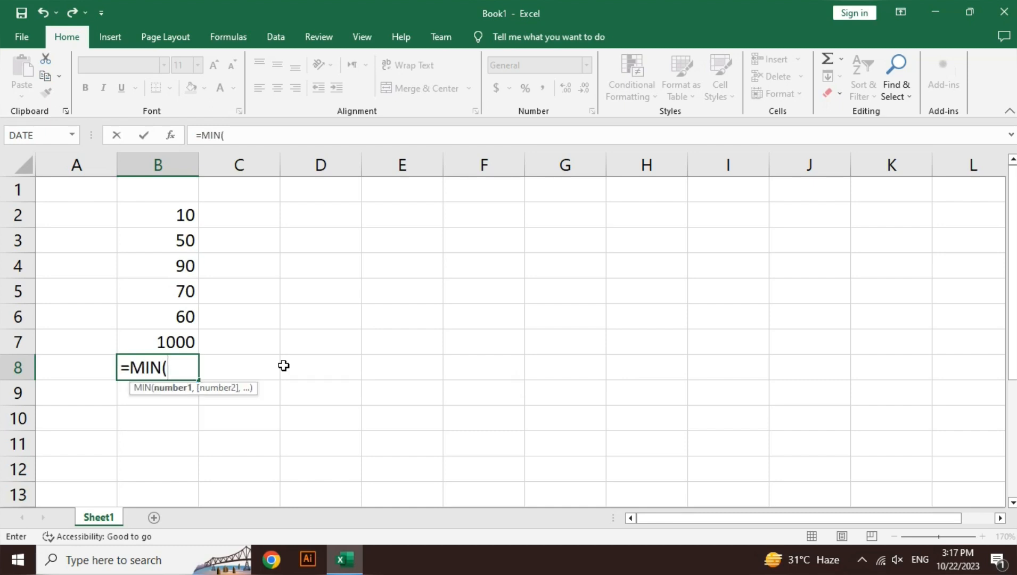
{"action": "left_click_drag", "start_coordinate": [184, 212], "coordinate": [176, 333]}
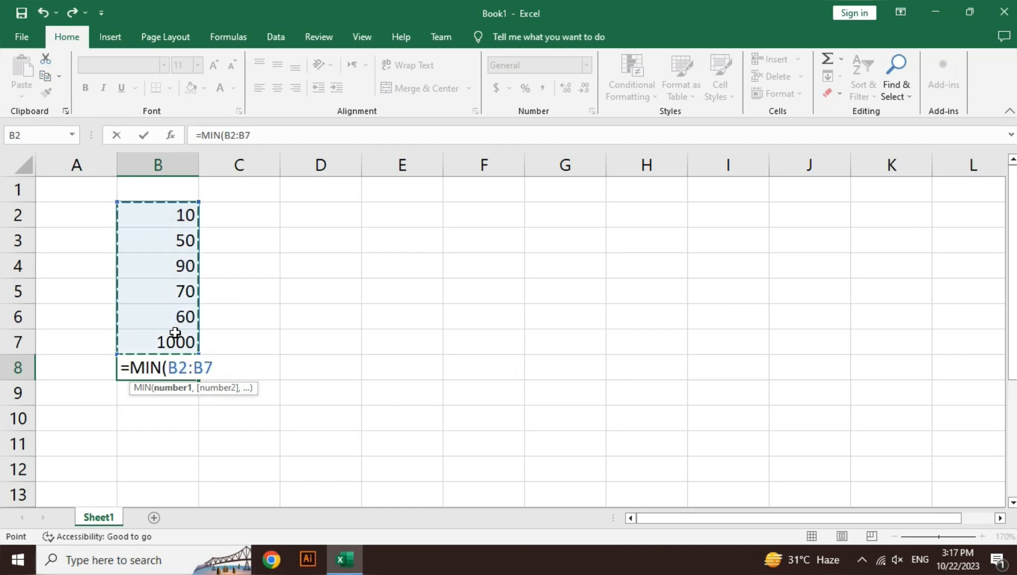
{"action": "type", "text": ")"}
{"action": "key", "text": "Return"}
{"action": "key", "text": "Up"}
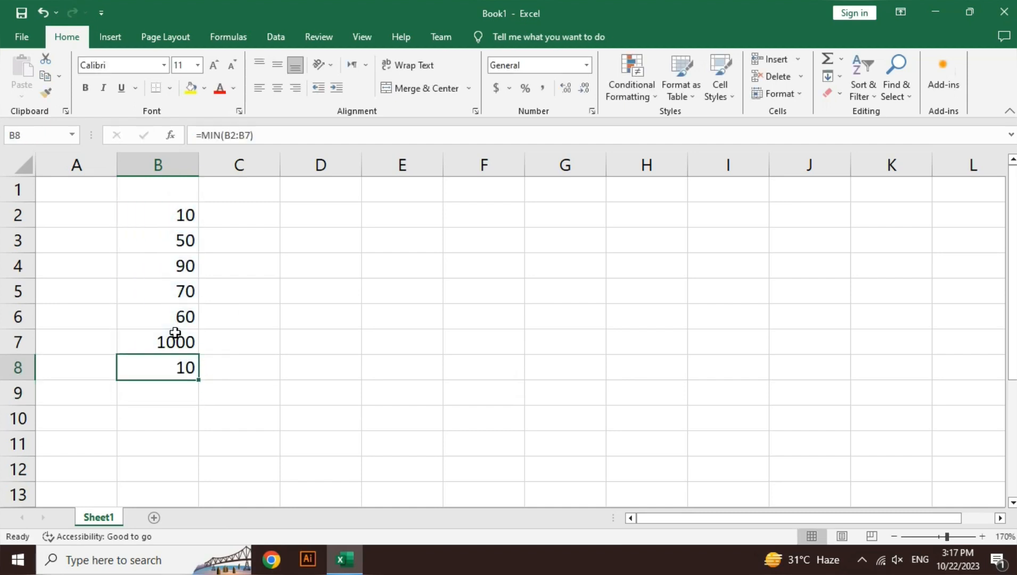
Compare the first number in B2 with the MIN result in B8 and inspect that cell's formula.
{"action": "left_click", "coordinate": [189, 216]}
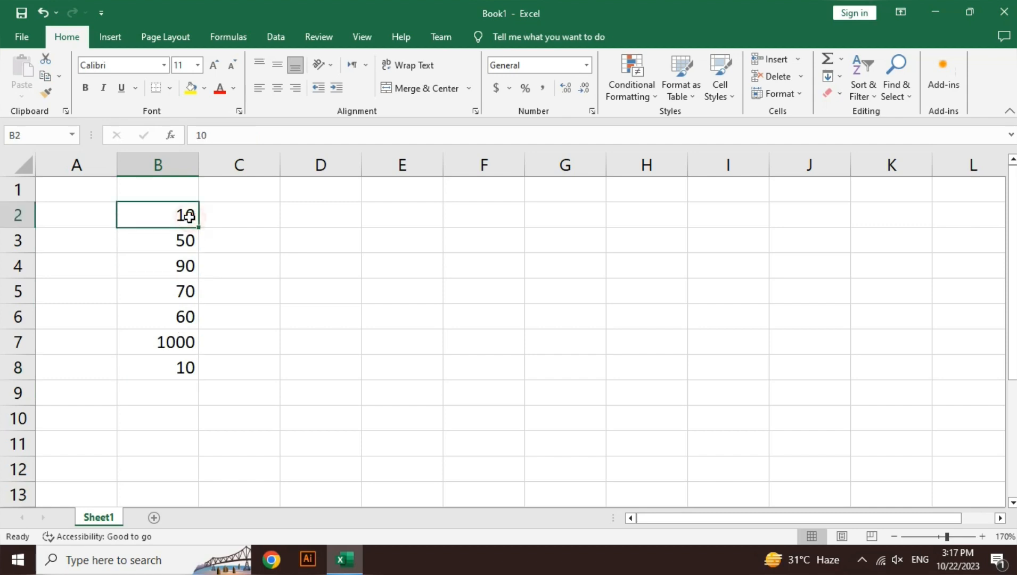
{"action": "left_click", "coordinate": [173, 367]}
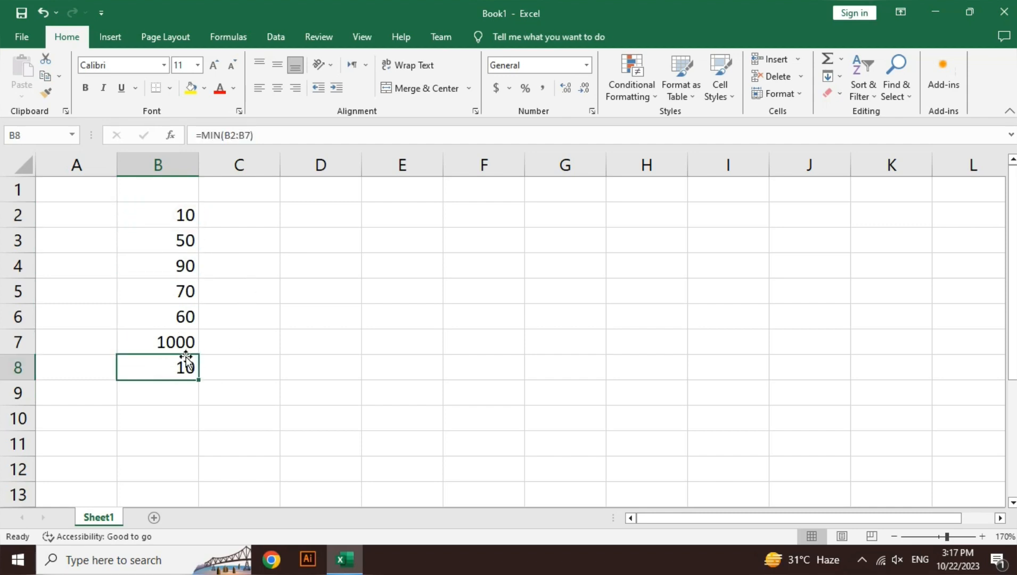
{"action": "key", "text": "ctrl+Up"}
{"action": "double_click", "coordinate": [180, 368]}
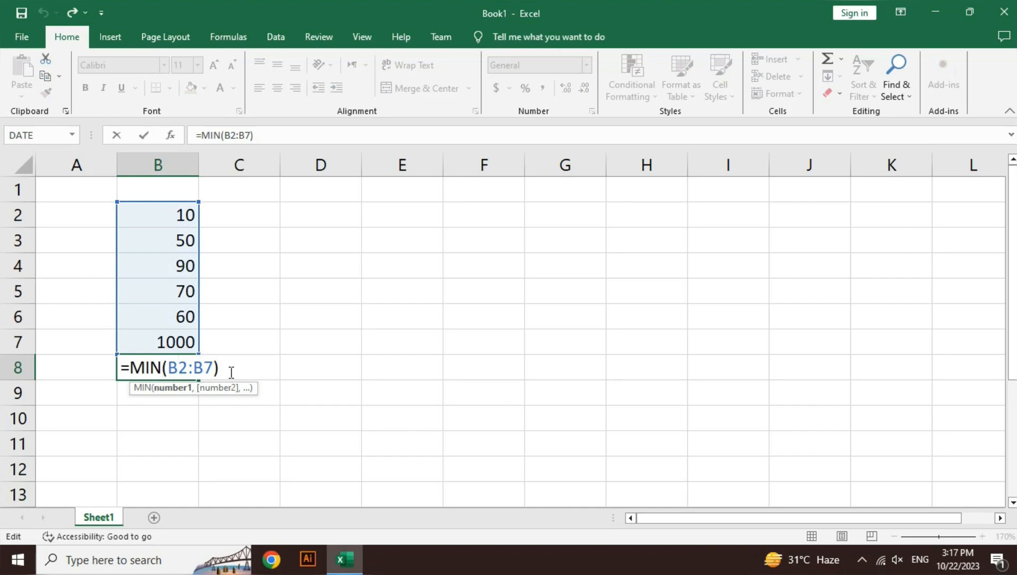
{"action": "key", "text": "Return"}
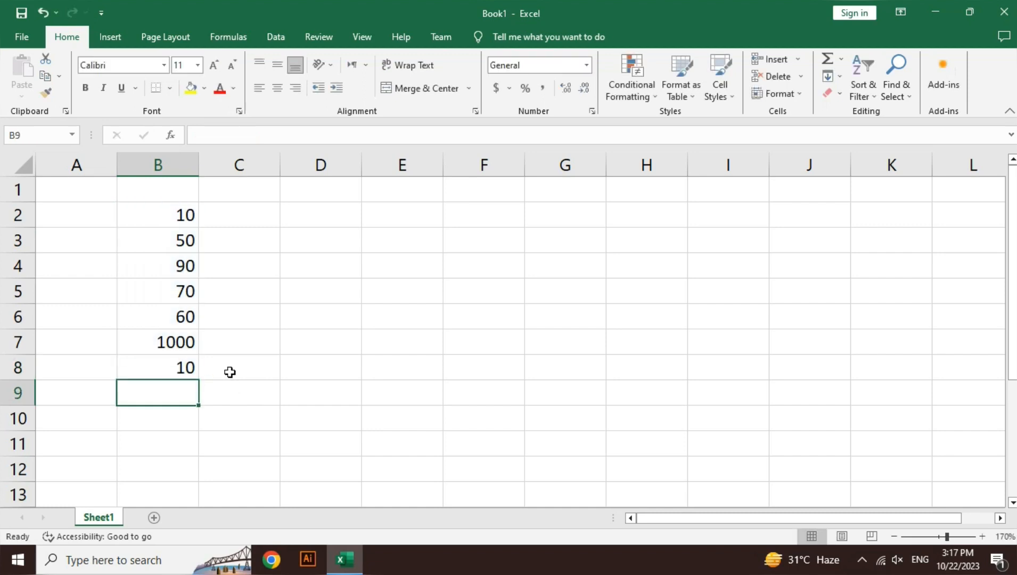
Replace the MIN formula in cell B8 with =MAX(B2:B7) to find the largest number.
{"action": "key", "text": "Up"}
{"action": "key", "text": "Delete"}
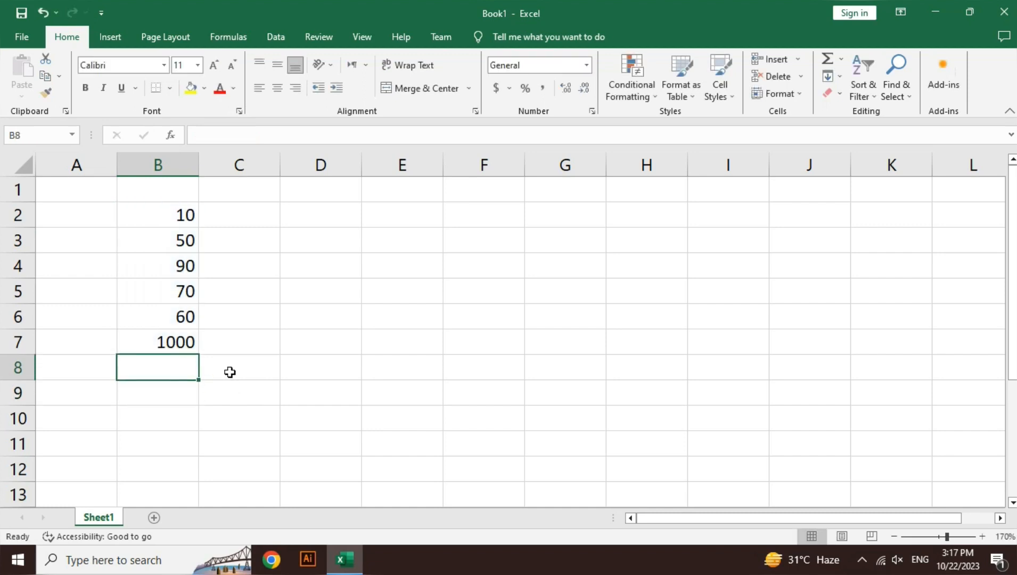
{"action": "type", "text": "=max"}
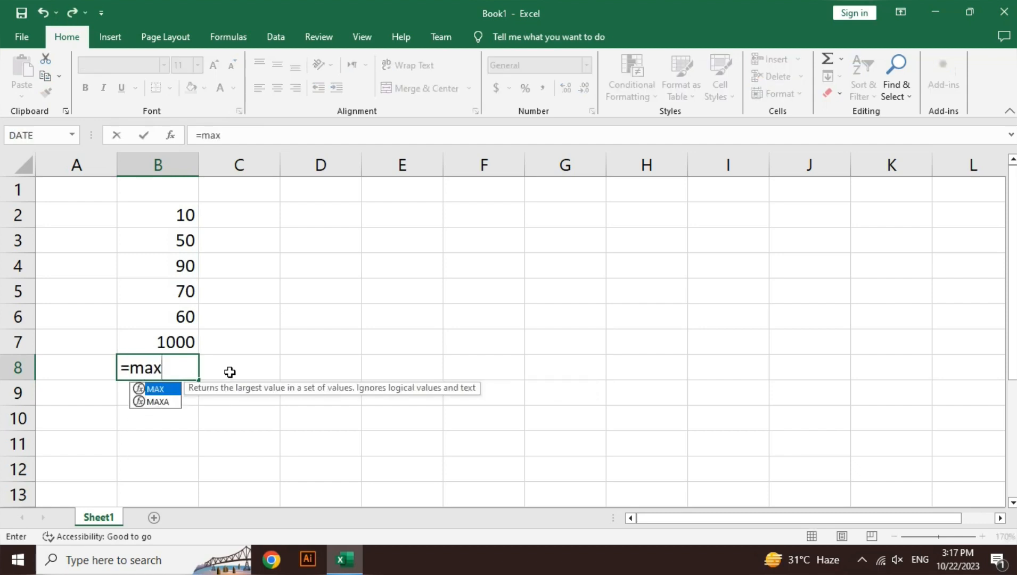
{"action": "key", "text": "Tab"}
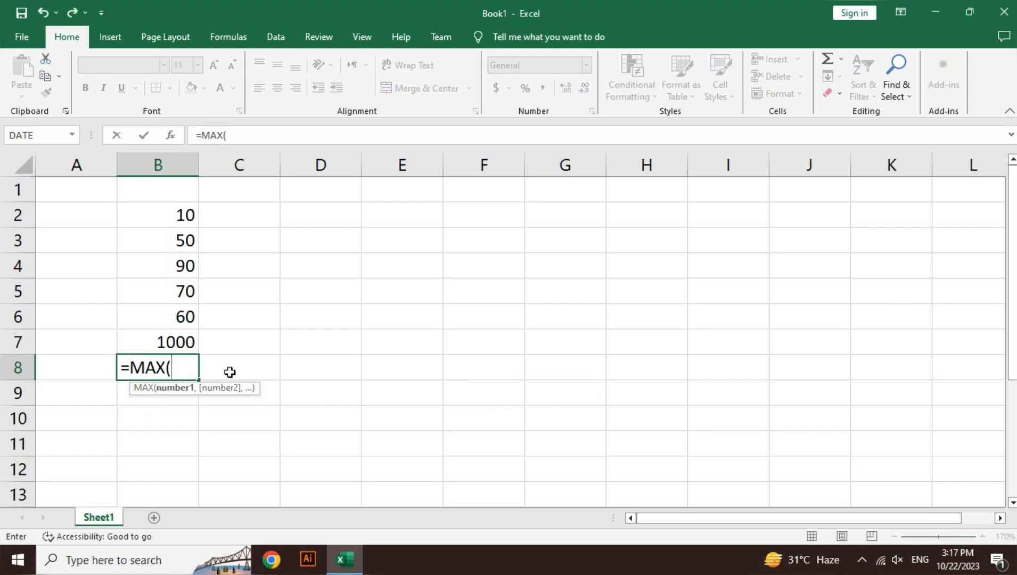
{"action": "key", "text": "Up"}
{"action": "key", "text": "Up"}
{"action": "key", "text": "Up"}
{"action": "key", "text": "Up"}
{"action": "key", "text": "Up"}
{"action": "key", "text": "Up"}
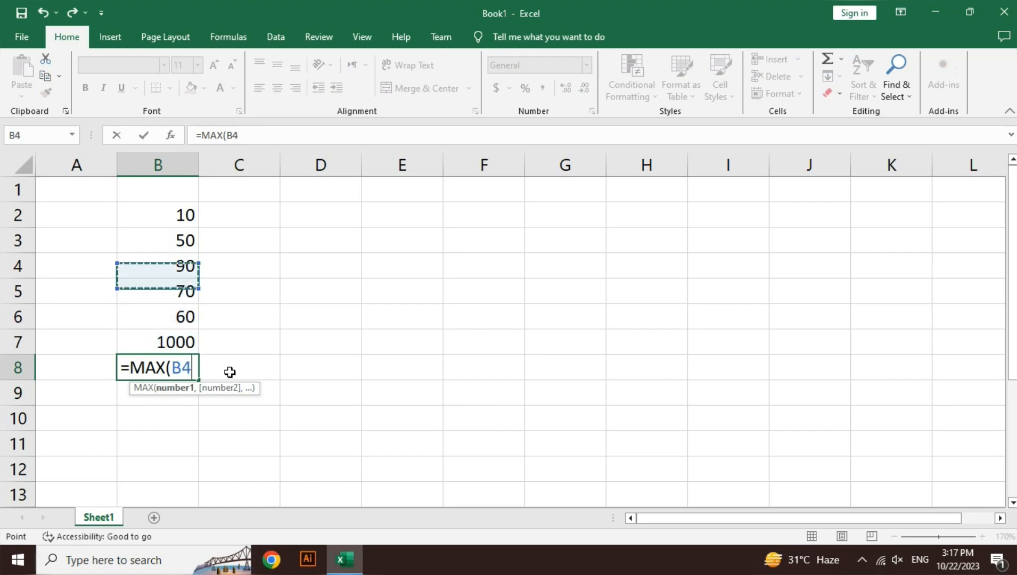
{"action": "key", "text": "shift+Down"}
{"action": "key", "text": "shift+Down"}
{"action": "key", "text": "shift+Down"}
{"action": "key", "text": "shift+Down"}
{"action": "key", "text": "shift+Down"}
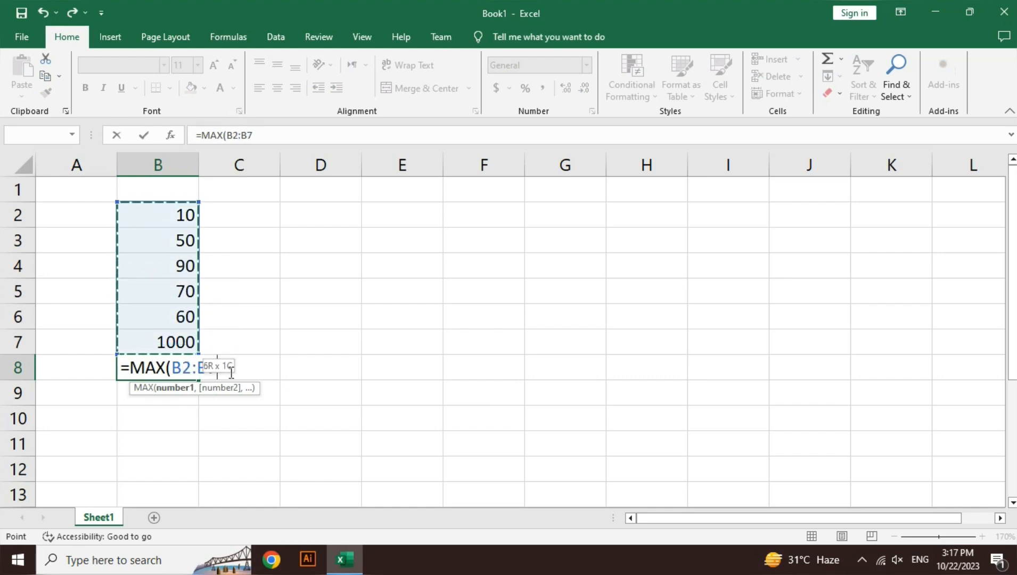
{"action": "type", "text": ")"}
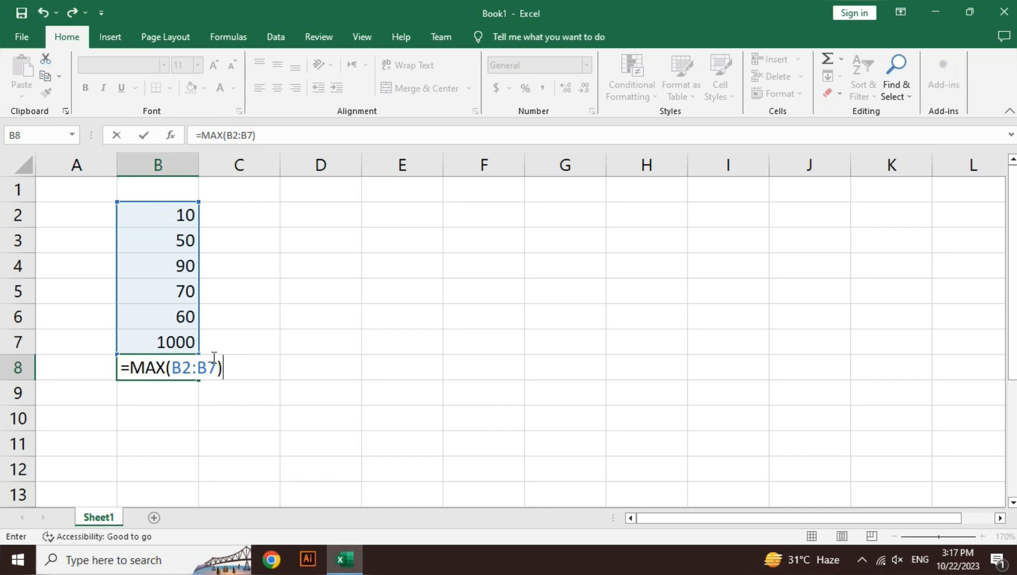
{"action": "key", "text": "Return"}
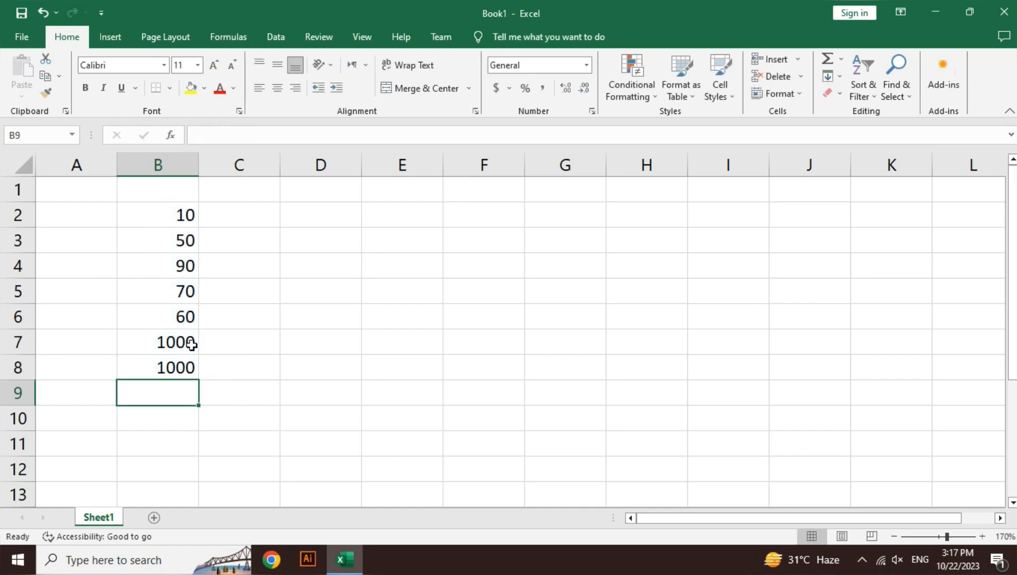
Undo the entry of the MAX formula in cell B8.
{"action": "key", "text": "Up"}
{"action": "left_click", "coordinate": [260, 409]}
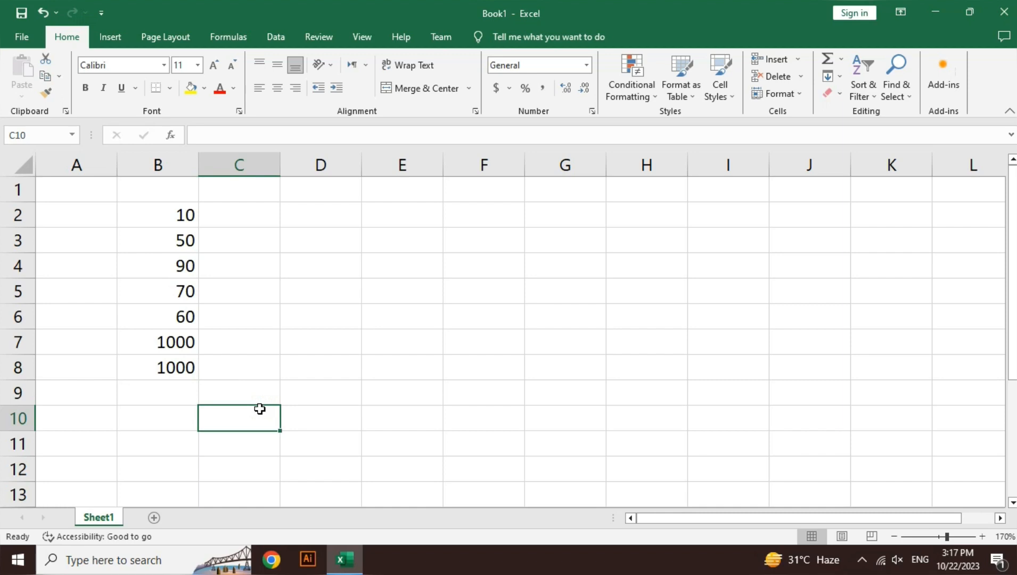
{"action": "key", "text": "ctrl+z"}
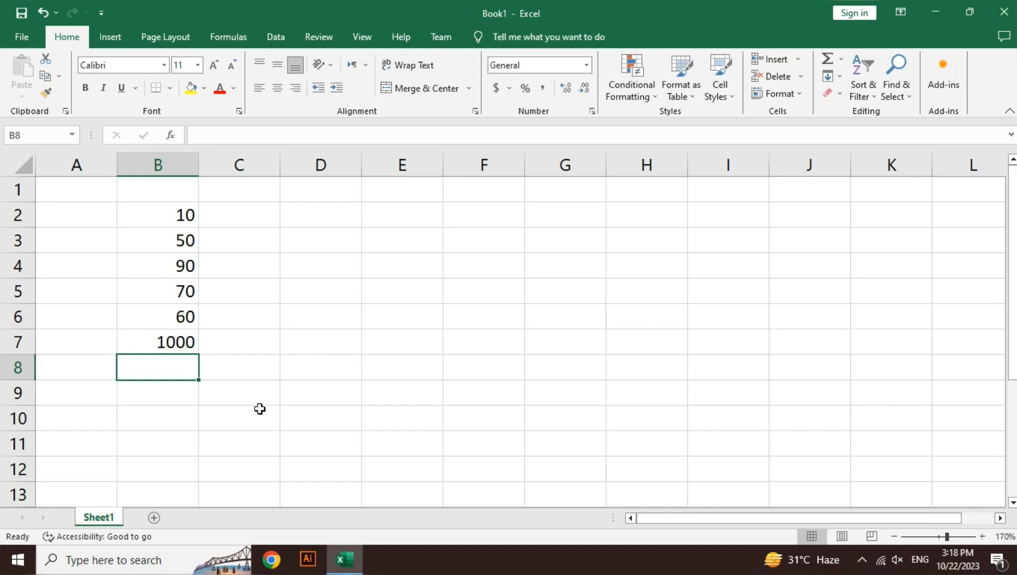
Select the numbers in B2:B7 to review the range of values.
{"action": "key", "text": "Up"}
{"action": "key", "text": "Up"}
{"action": "key", "text": "Up"}
{"action": "key", "text": "Up"}
{"action": "key", "text": "Up"}
{"action": "key", "text": "Up"}
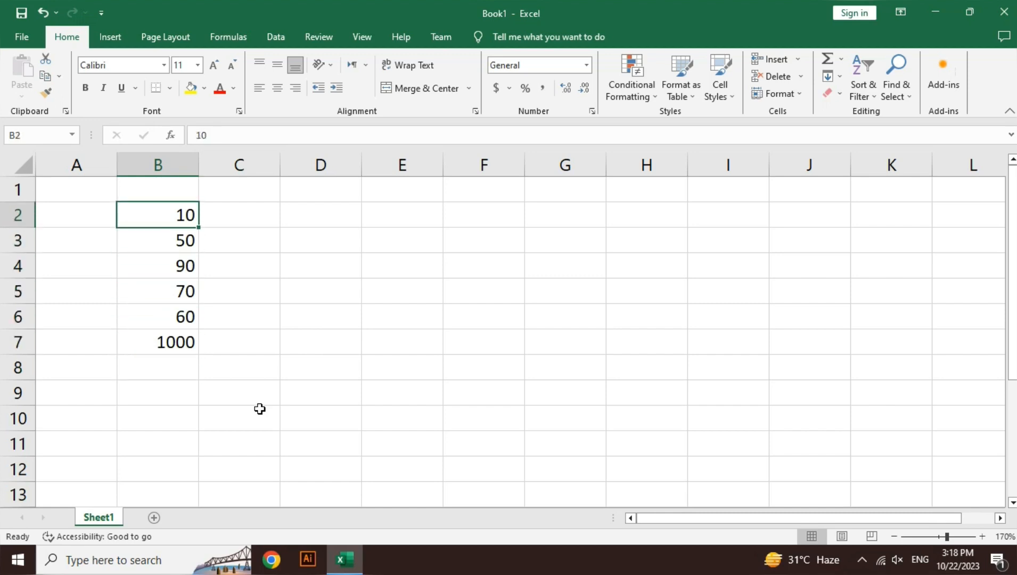
{"action": "key", "text": "shift+Down"}
{"action": "key", "text": "shift+Down"}
{"action": "key", "text": "shift+Down"}
{"action": "key", "text": "shift+Down"}
{"action": "key", "text": "shift+Down"}
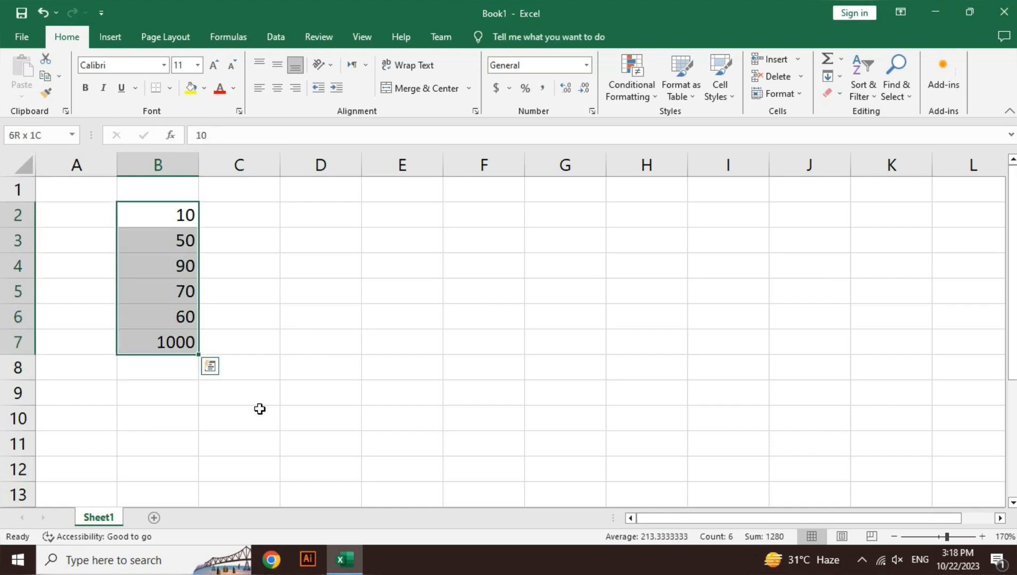
{"action": "key", "text": "ctrl+Down"}
{"action": "key", "text": "Down"}
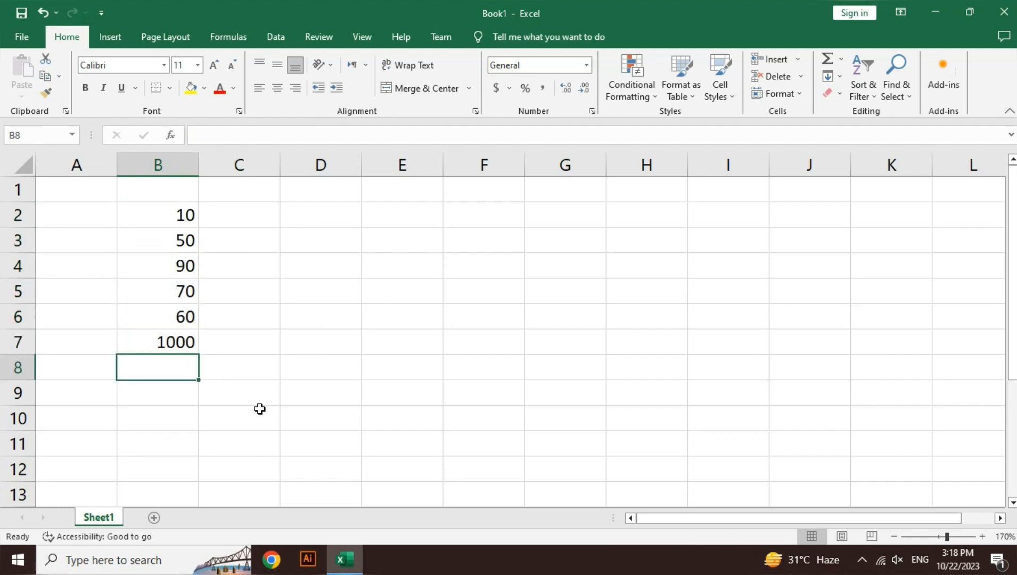
{"action": "key", "text": "Up"}
{"action": "key", "text": "shift+Up"}
{"action": "key", "text": "shift+Up"}
{"action": "key", "text": "shift+Up"}
{"action": "key", "text": "shift+Up"}
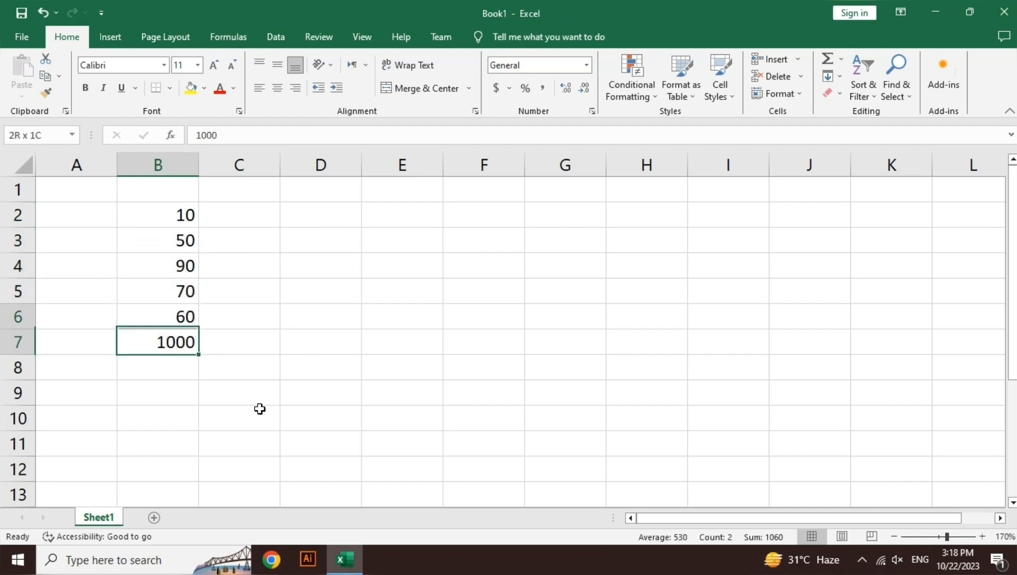
{"action": "key", "text": "Down"}
{"action": "key", "text": "Down"}
{"action": "key", "text": "Down"}
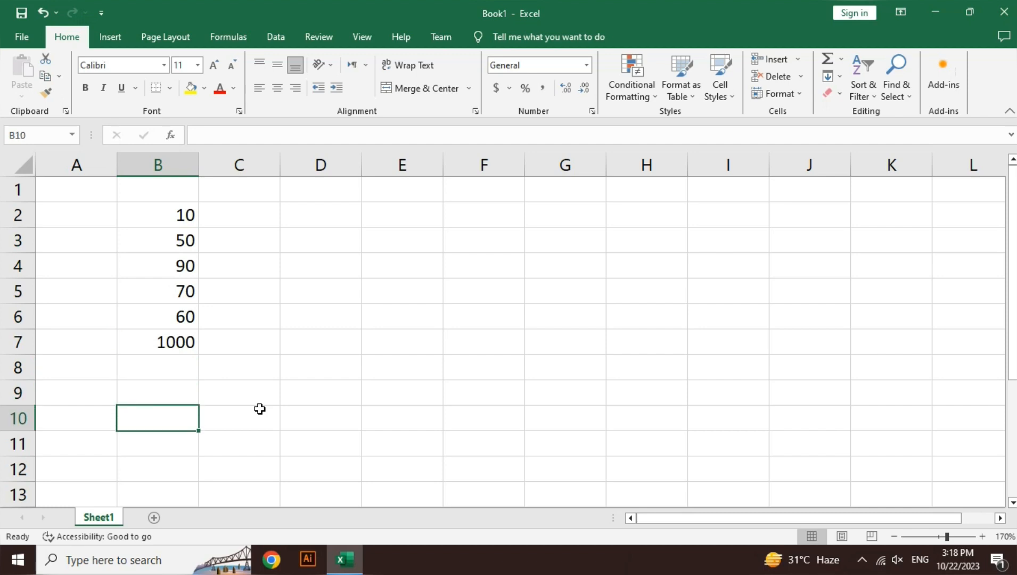
{"action": "key", "text": "Up"}
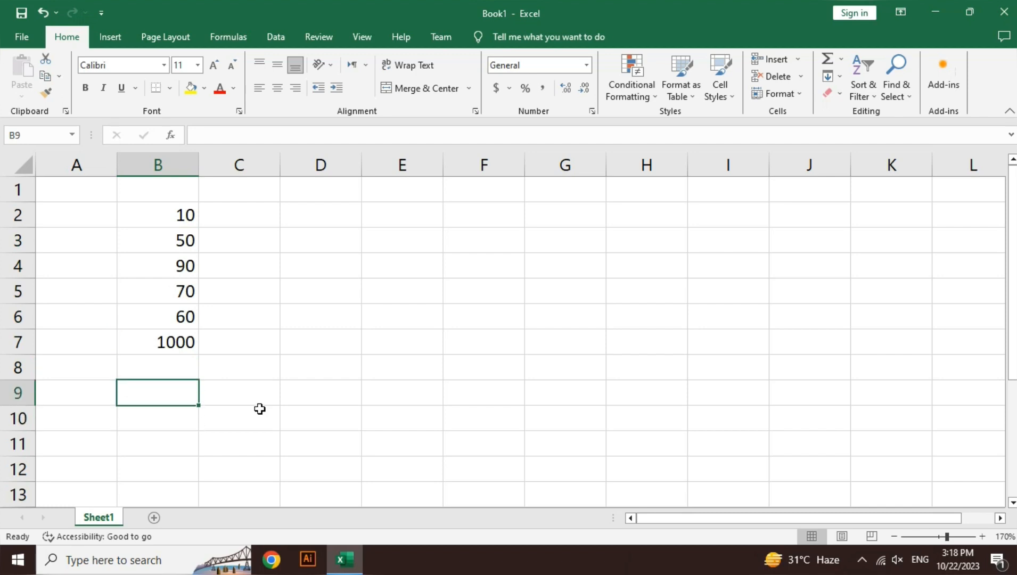
{"action": "type", "text": "="}
{"action": "key", "text": "Up"}
{"action": "key", "text": "Up"}
{"action": "type", "text": "+"}
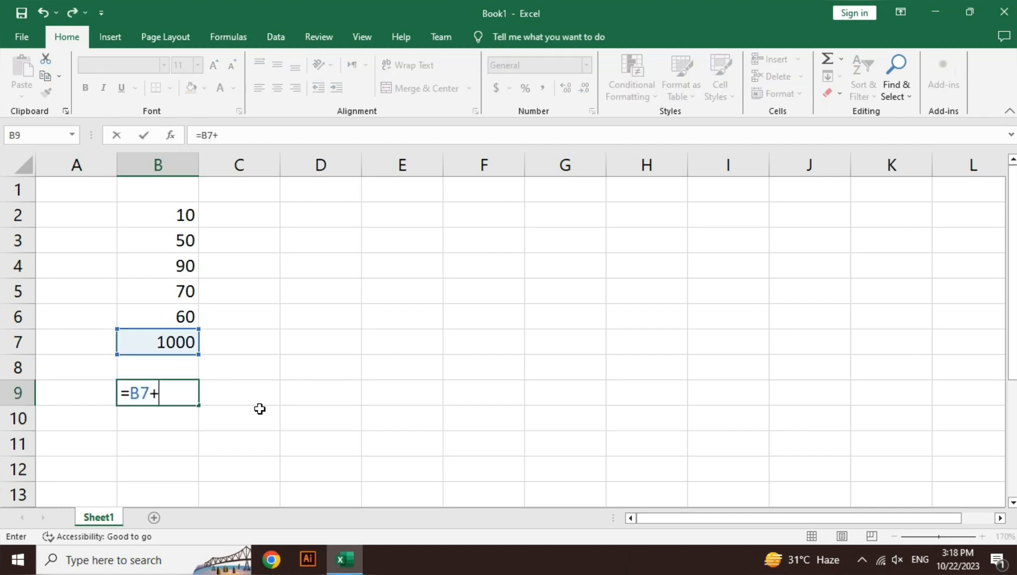
{"action": "key", "text": "Up"}
{"action": "key", "text": "Up"}
{"action": "key", "text": "Up"}
{"action": "key", "text": "Up"}
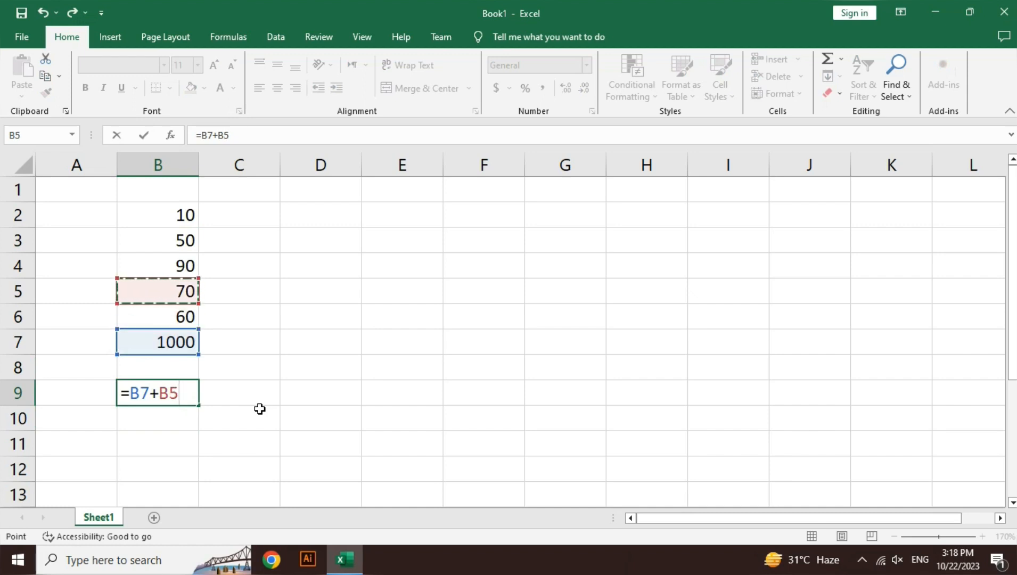
{"action": "key", "text": "BackSpace"}
{"action": "key", "text": "BackSpace"}
{"action": "key", "text": "BackSpace"}
{"action": "key", "text": "BackSpace"}
{"action": "key", "text": "BackSpace"}
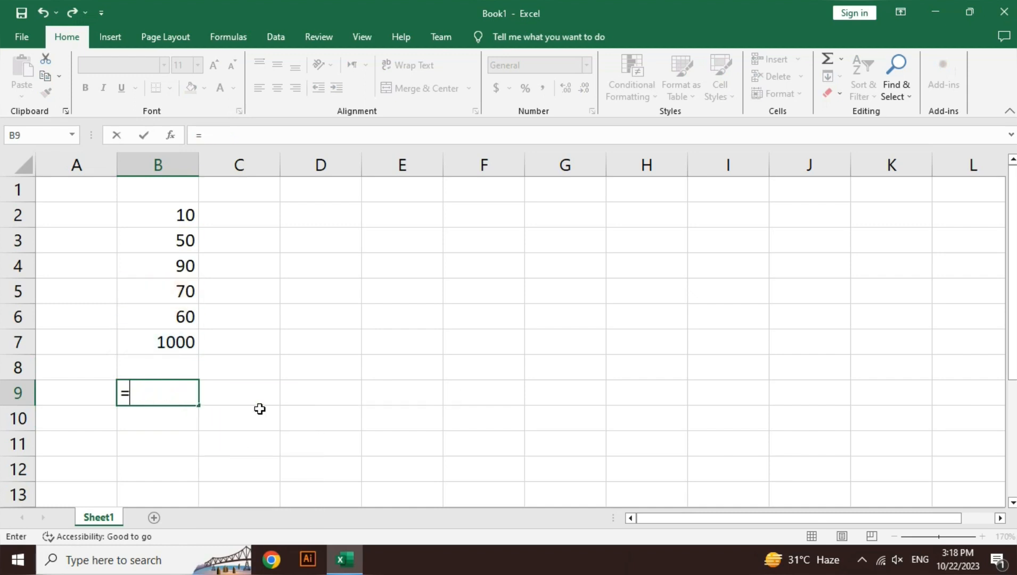
Complete the formula in cell B9 as =SUM(B2:B7) to total the numbers in the list.
{"action": "type", "text": "sum"}
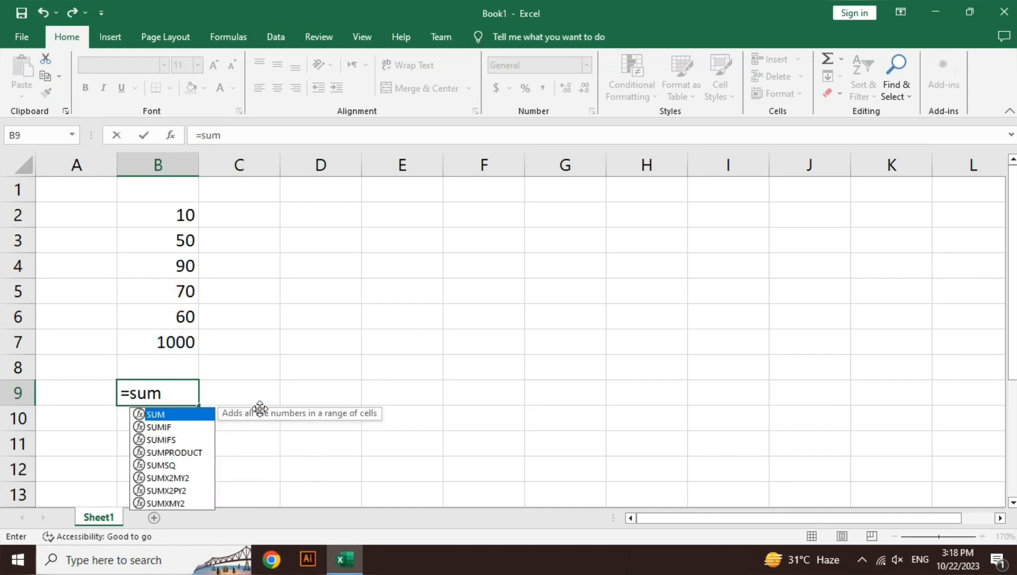
{"action": "key", "text": "Tab"}
{"action": "key", "text": "Up"}
{"action": "key", "text": "Up"}
{"action": "key", "text": "Up"}
{"action": "key", "text": "Up"}
{"action": "key", "text": "Up"}
{"action": "key", "text": "Up"}
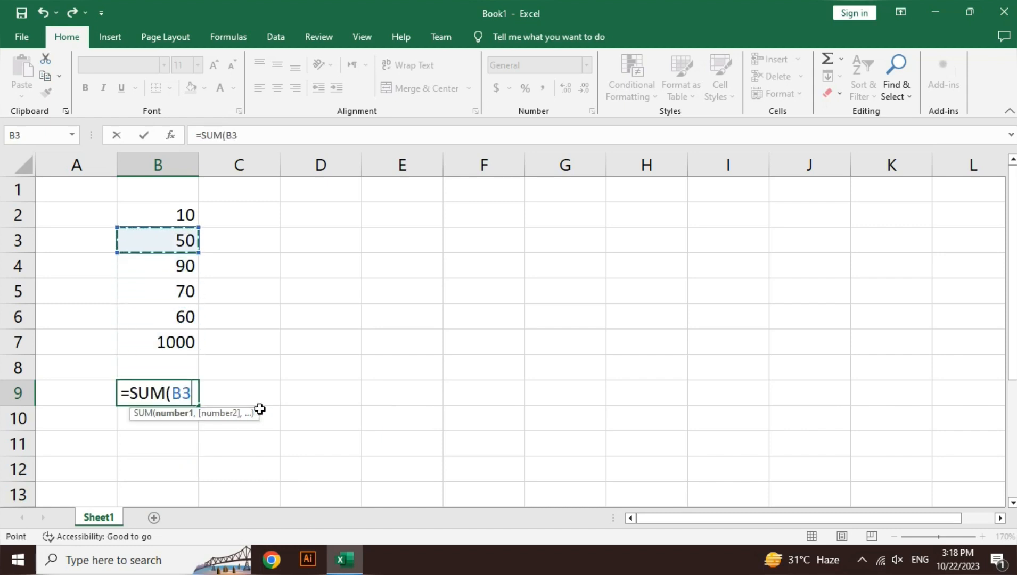
{"action": "key", "text": "Up"}
{"action": "key", "text": "shift+Down"}
{"action": "key", "text": "shift+Down"}
{"action": "key", "text": "shift+Down"}
{"action": "key", "text": "shift+Down"}
{"action": "key", "text": "shift+Down"}
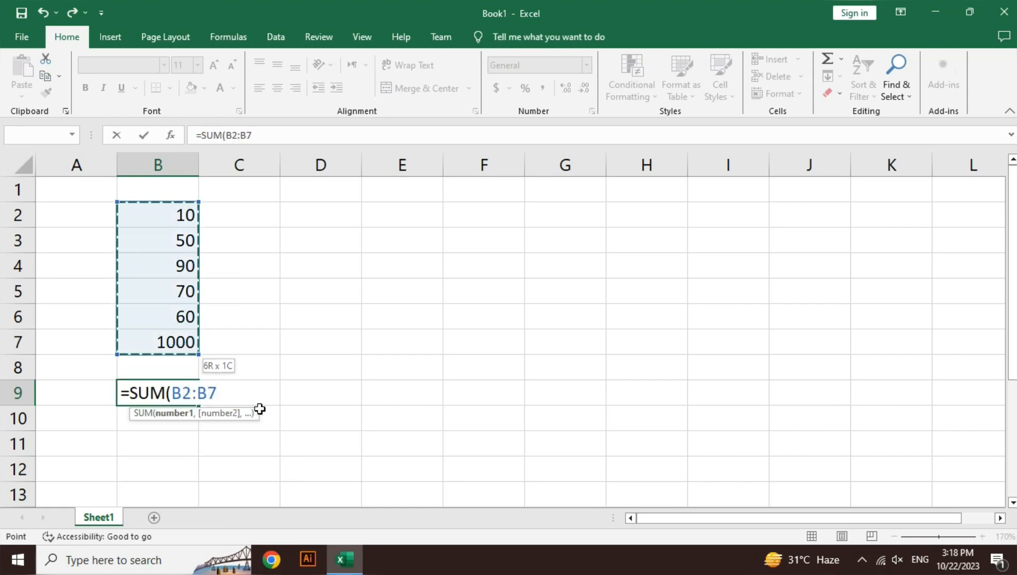
{"action": "key", "text": "Return"}
{"action": "key", "text": "Up"}
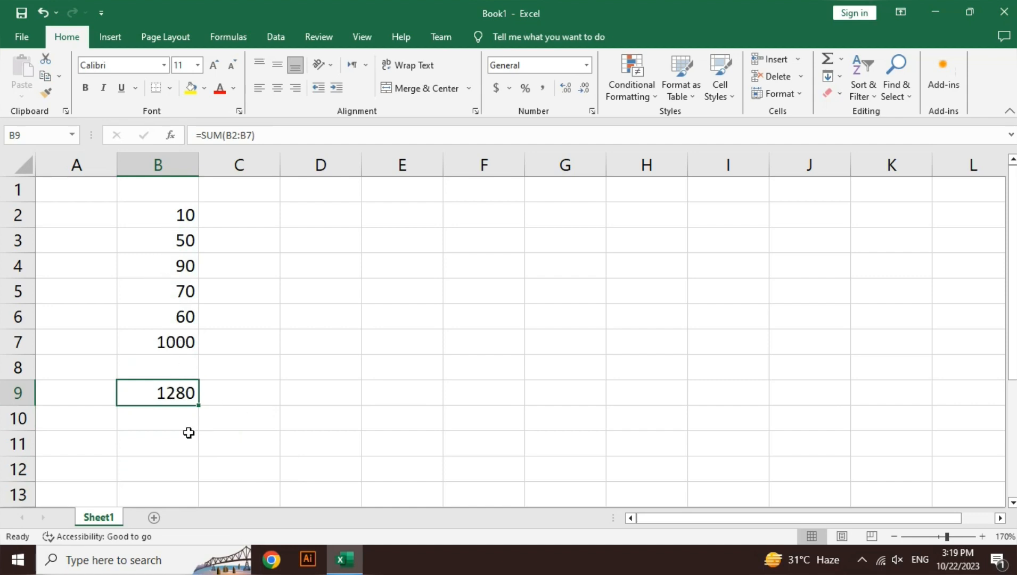
Delete the SUM formula from cell B9 and move to the empty cell E6.
{"action": "key", "text": "Delete"}
{"action": "key", "text": "Up"}
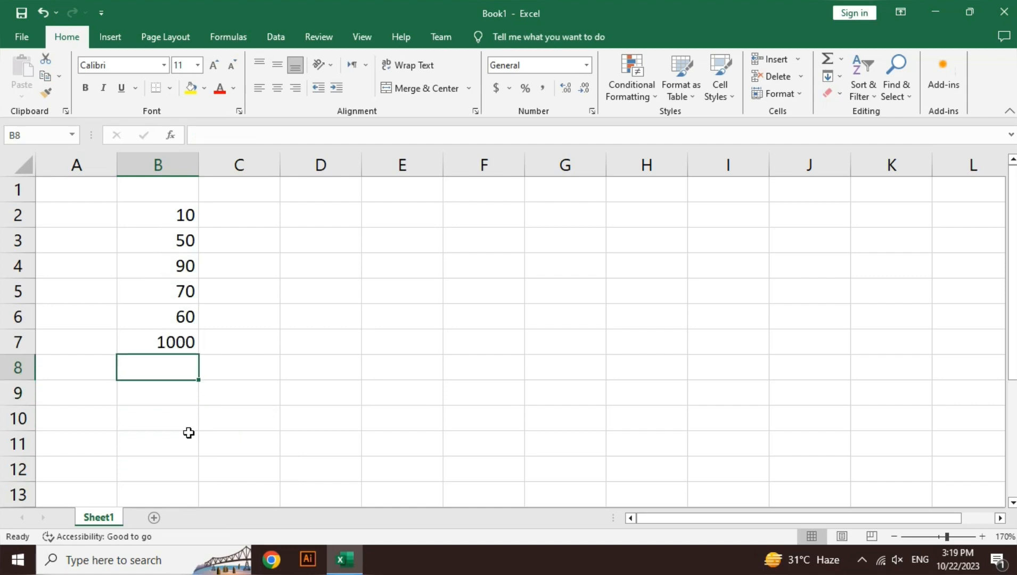
{"action": "key", "text": "Up"}
{"action": "key", "text": "Up"}
{"action": "key", "text": "Right"}
{"action": "key", "text": "Right"}
{"action": "key", "text": "Right"}
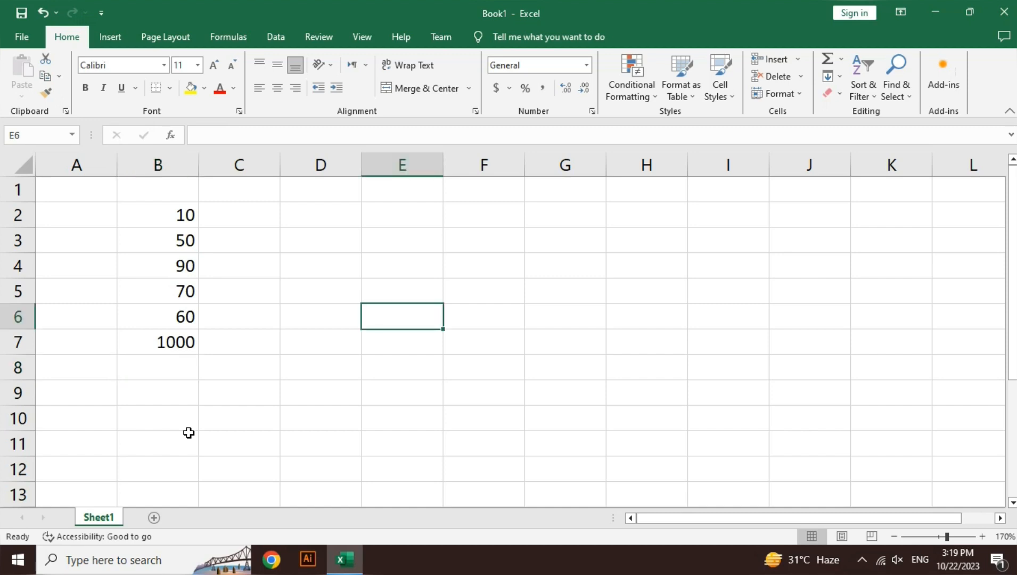
Enter the numbers 1, 2 and 3 in cells E6, F6 and G6.
{"action": "type", "text": "1"}
{"action": "key", "text": "Tab"}
{"action": "type", "text": "2"}
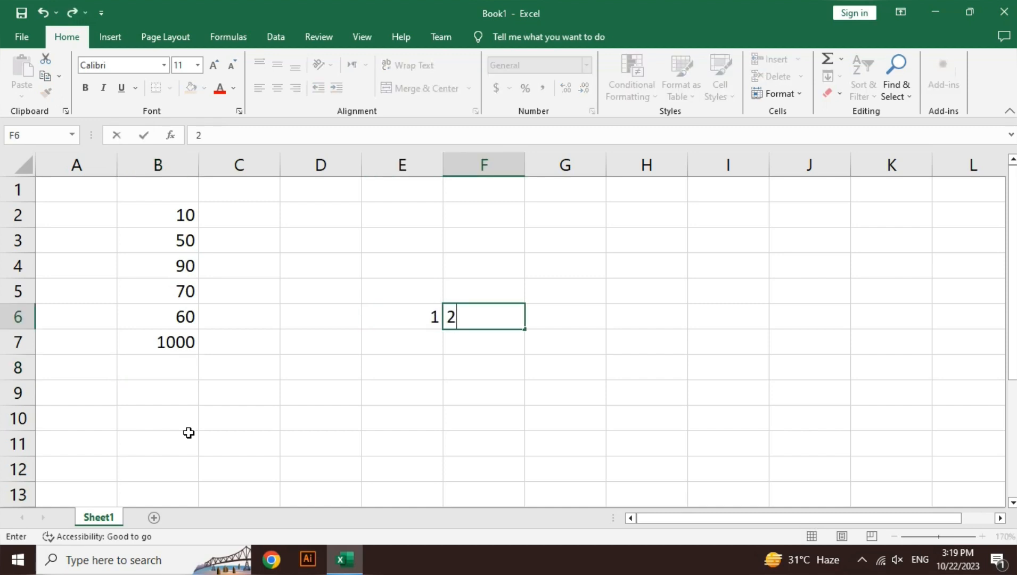
{"action": "key", "text": "Tab"}
{"action": "type", "text": "3"}
{"action": "key", "text": "Return"}
Enter the formula =E6+F6+G6 in cell F9 to add the three numbers in row 6.
{"action": "key", "text": "Down"}
{"action": "key", "text": "Left"}
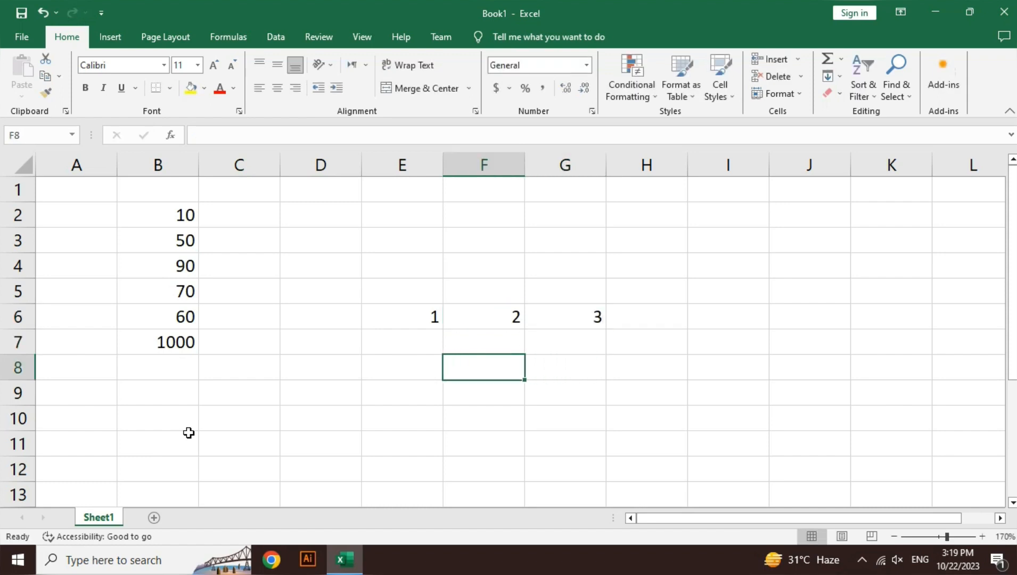
{"action": "key", "text": "Down"}
{"action": "type", "text": "="}
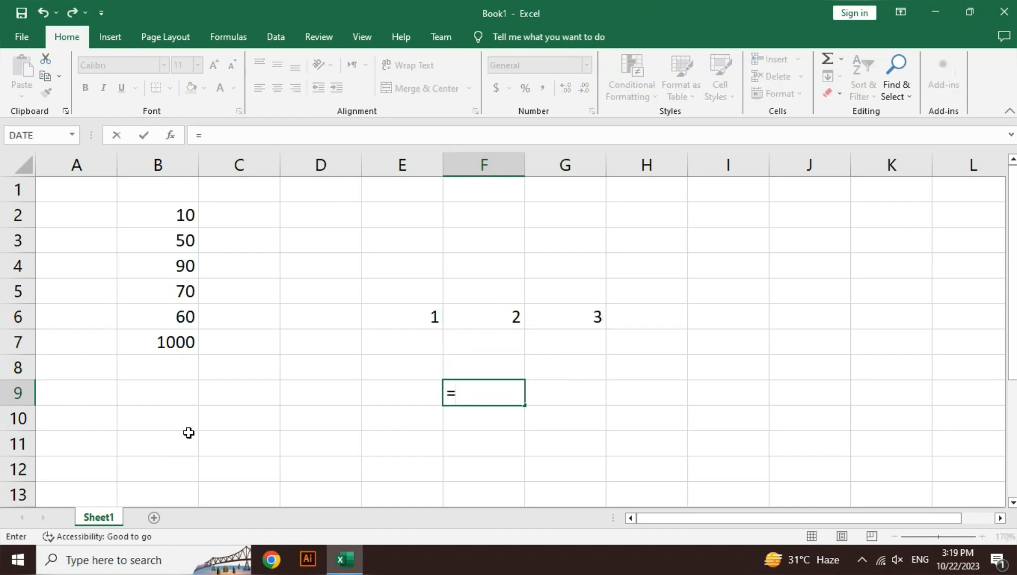
{"action": "key", "text": "Up"}
{"action": "key", "text": "Up"}
{"action": "key", "text": "Up"}
{"action": "key", "text": "Left"}
{"action": "type", "text": "+"}
{"action": "key", "text": "Up"}
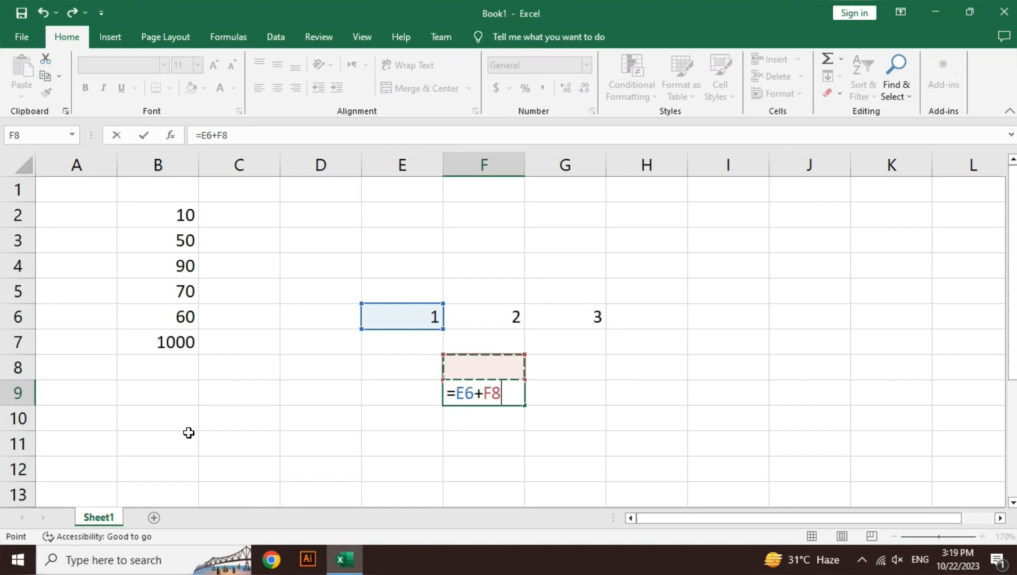
{"action": "key", "text": "Up"}
{"action": "key", "text": "Up"}
{"action": "type", "text": "+"}
{"action": "key", "text": "Up"}
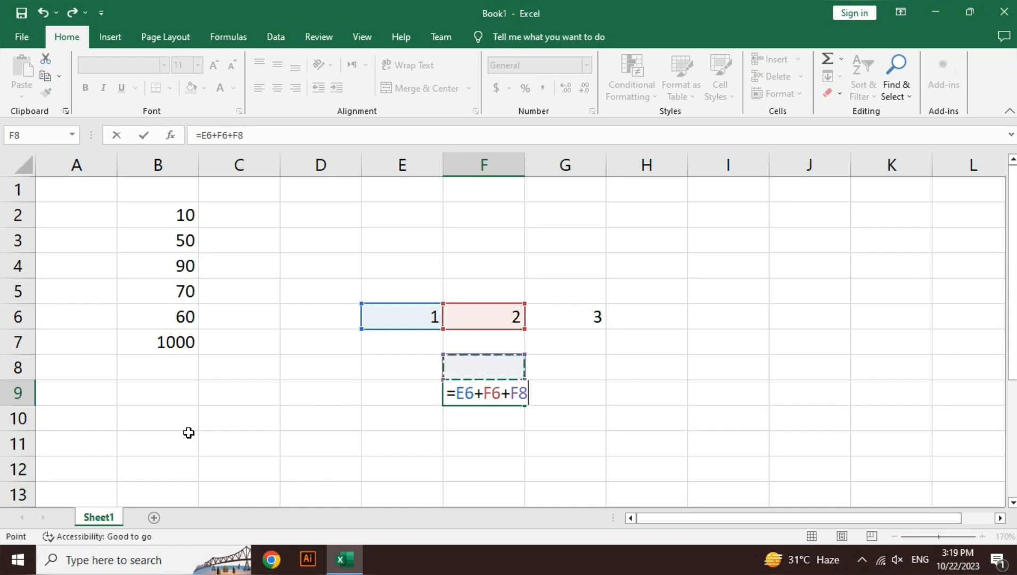
{"action": "key", "text": "Right"}
{"action": "key", "text": "Up"}
{"action": "key", "text": "Up"}
{"action": "key", "text": "Return"}
Replace the formula in cell F9 with =6/3 to divide the total by the count of numbers.
{"action": "key", "text": "Up"}
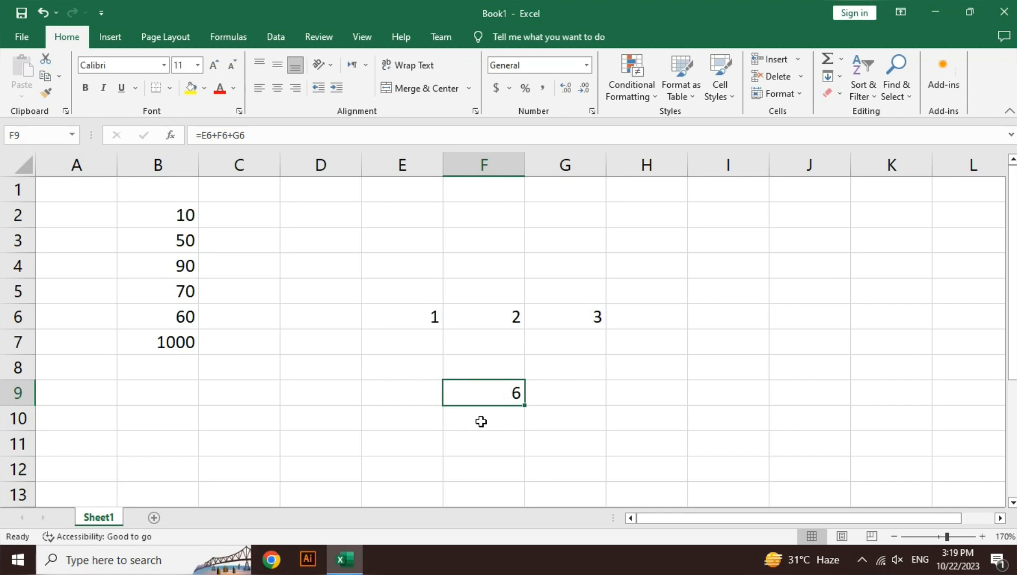
{"action": "type", "text": "=6"}
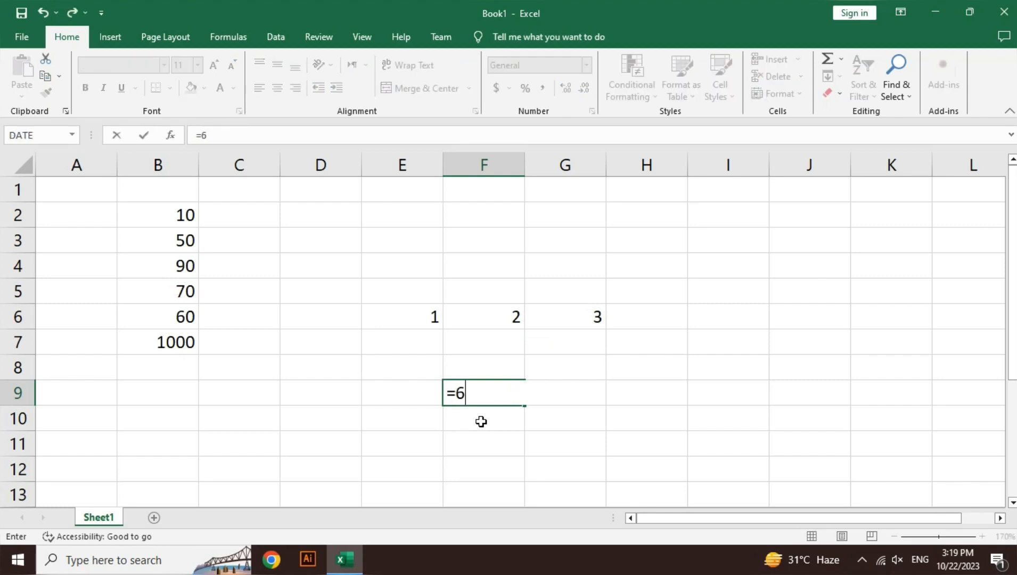
{"action": "type", "text": "/3"}
{"action": "key", "text": "Return"}
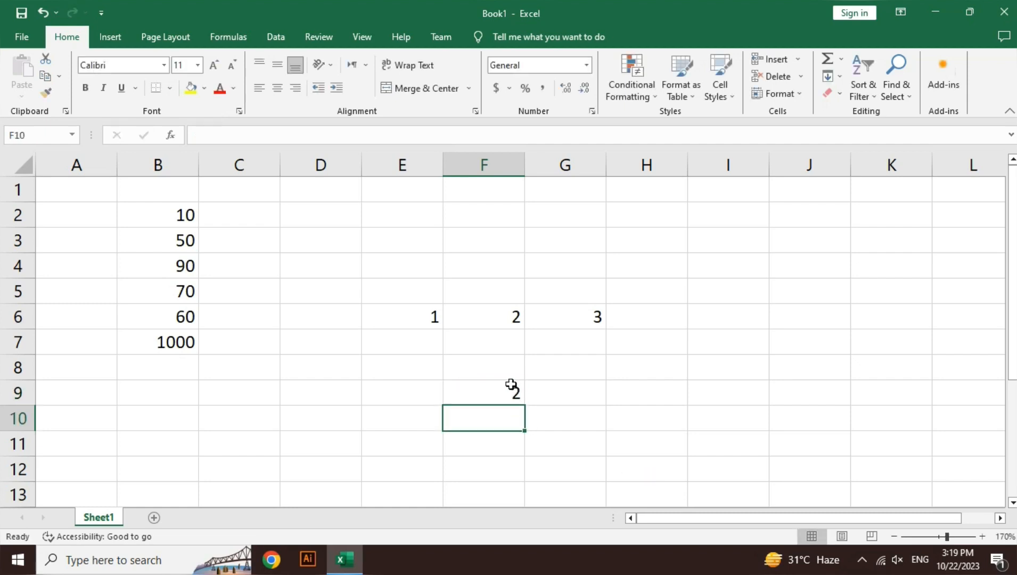
Select cells E6, G6 and F6 one after another to review the averaged numbers.
{"action": "left_click", "coordinate": [412, 307]}
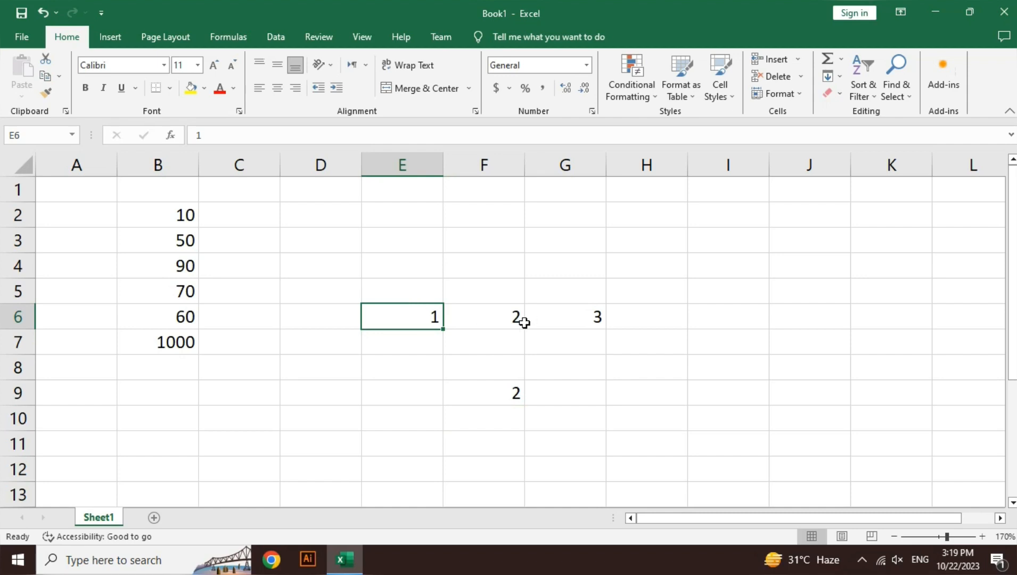
{"action": "left_click", "coordinate": [601, 318]}
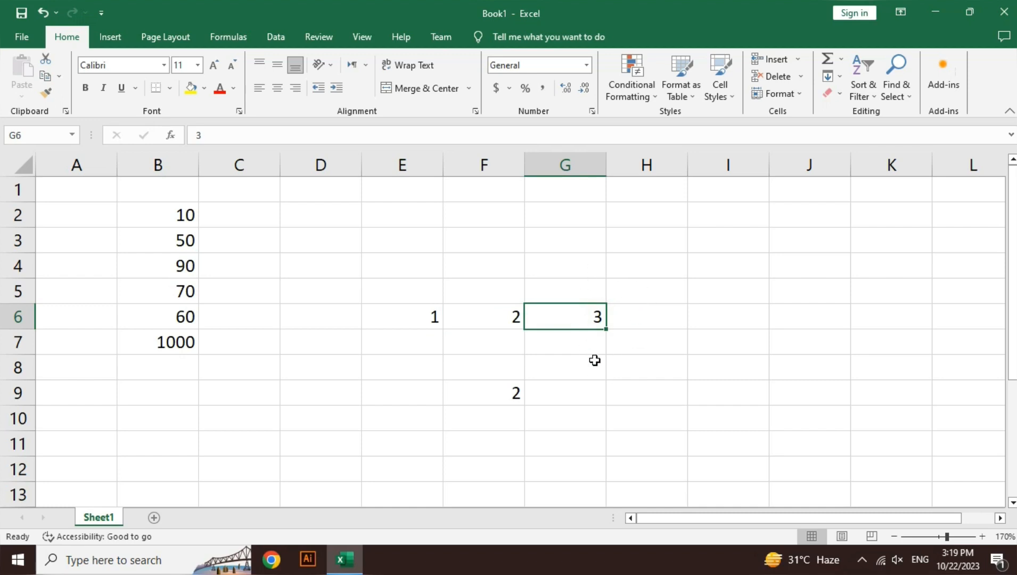
{"action": "left_click", "coordinate": [508, 317]}
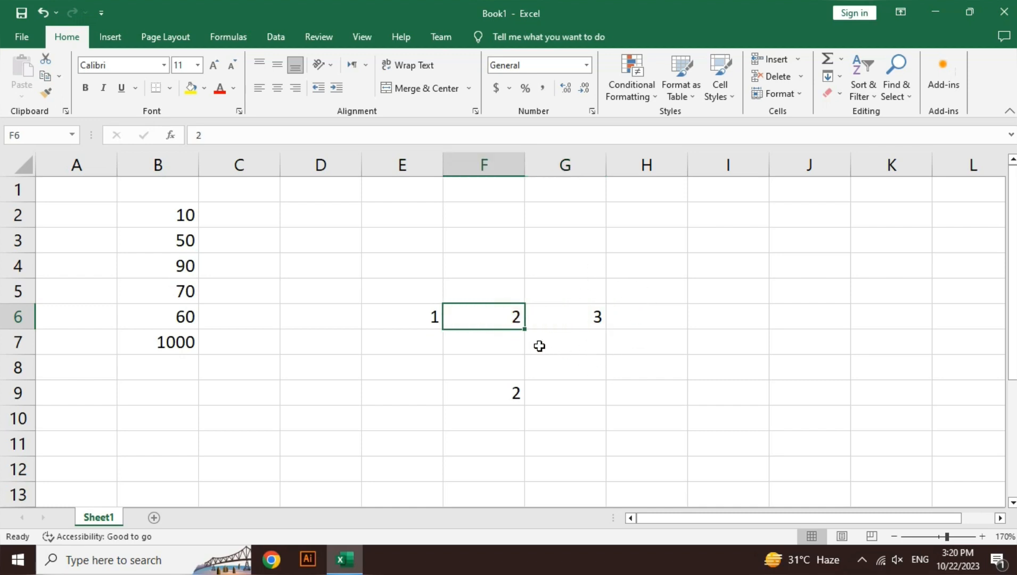
Clear the division formula from cell F9.
{"action": "left_click", "coordinate": [505, 396]}
{"action": "double_click", "coordinate": [504, 397]}
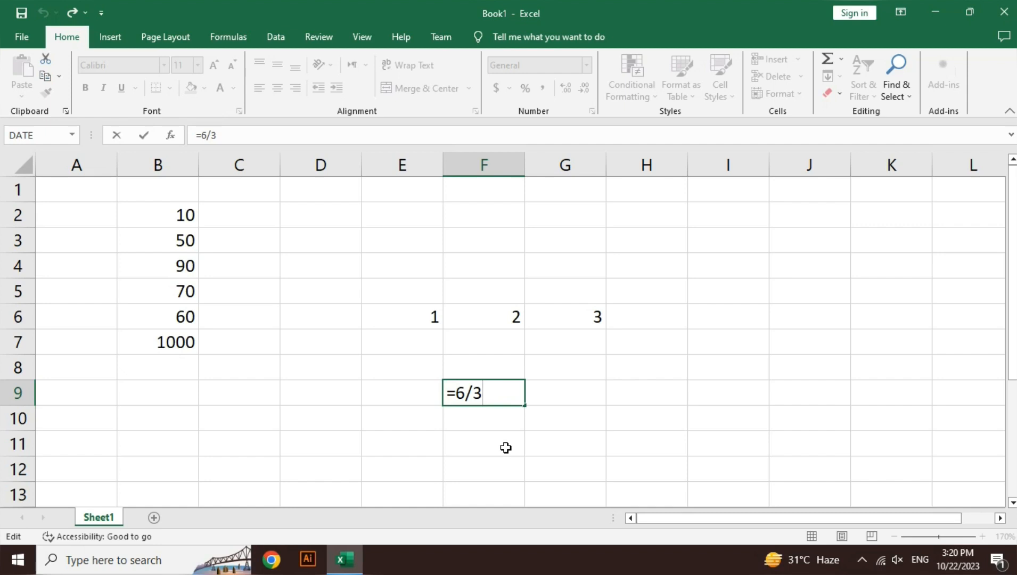
{"action": "key", "text": "BackSpace"}
{"action": "key", "text": "BackSpace"}
{"action": "key", "text": "BackSpace"}
{"action": "key", "text": "BackSpace"}
{"action": "key", "text": "Return"}
Try to start a formula with the AVERAGE function in cell B8.
{"action": "key", "text": "Left"}
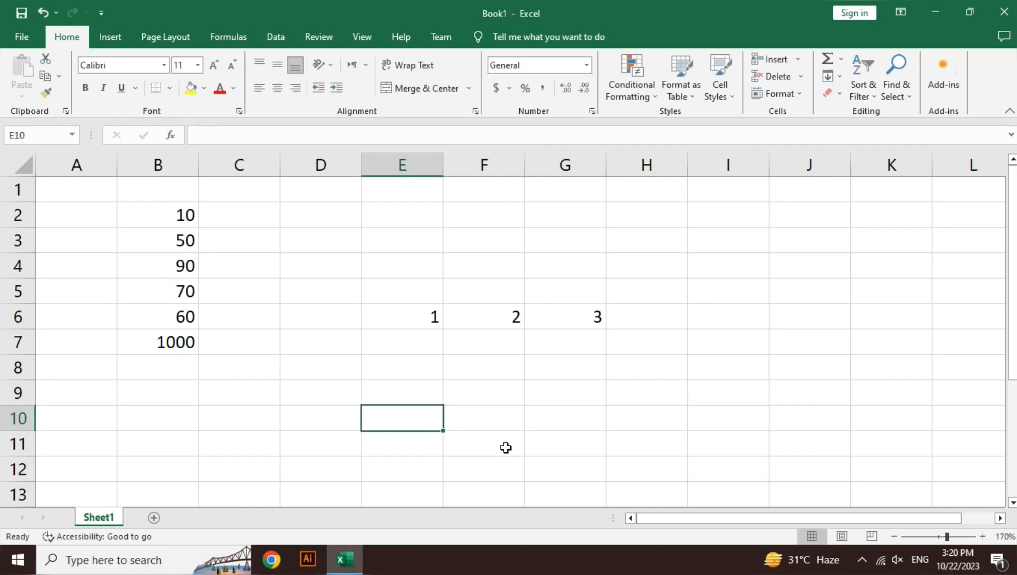
{"action": "key", "text": "Left"}
{"action": "key", "text": "Left"}
{"action": "key", "text": "Left"}
{"action": "key", "text": "Up"}
{"action": "key", "text": "Up"}
{"action": "type", "text": "="}
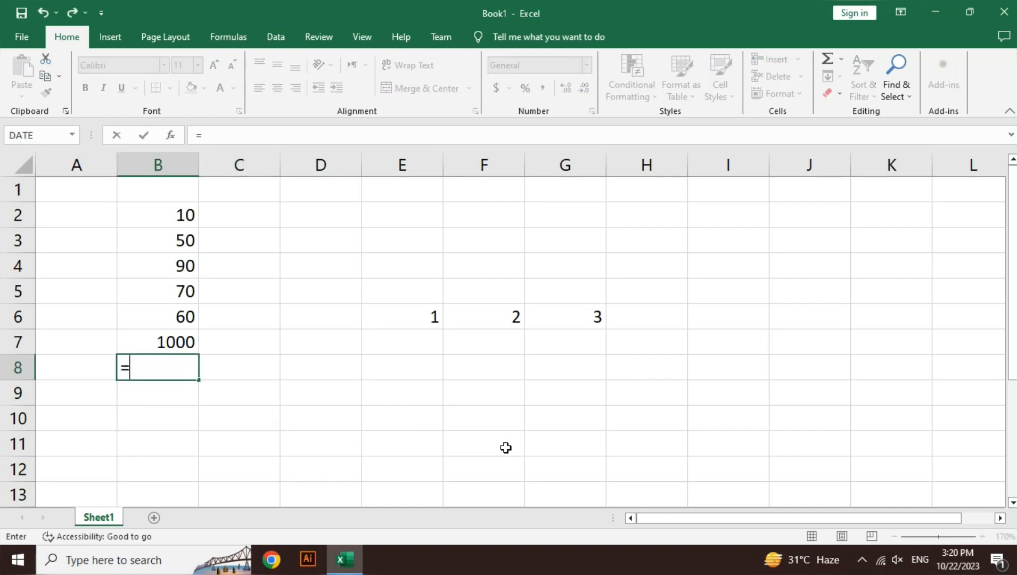
{"action": "type", "text": "ave"}
{"action": "key", "text": "Down"}
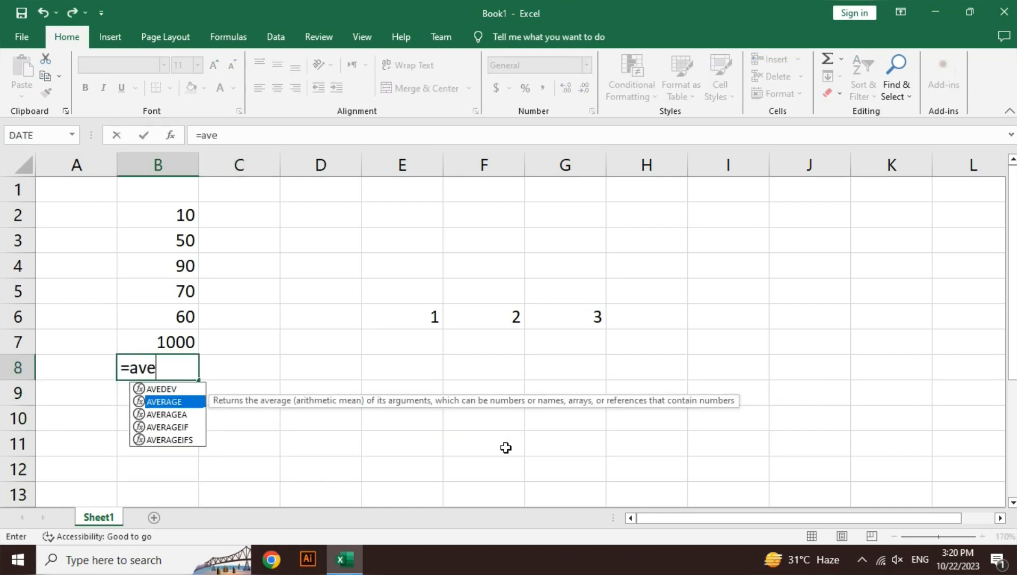
{"action": "key", "text": "Return"}
Correct the formula in cell B8 to =AVERAGE(B2:B7) and select the averaged numbers in B2:B7.
{"action": "key", "text": "Up"}
{"action": "key", "text": "F2"}
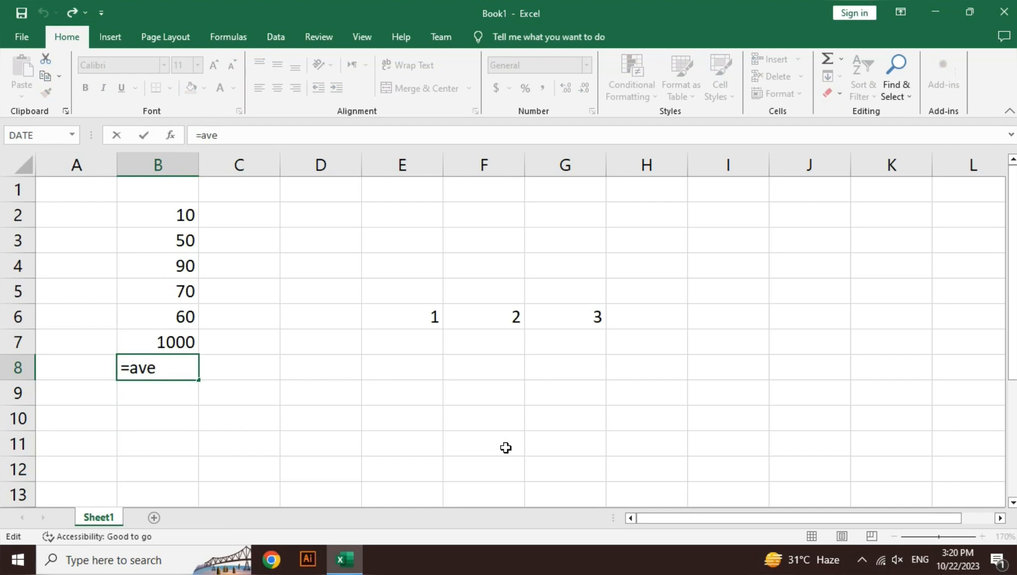
{"action": "key", "text": "BackSpace"}
{"action": "key", "text": "BackSpace"}
{"action": "type", "text": "ve"}
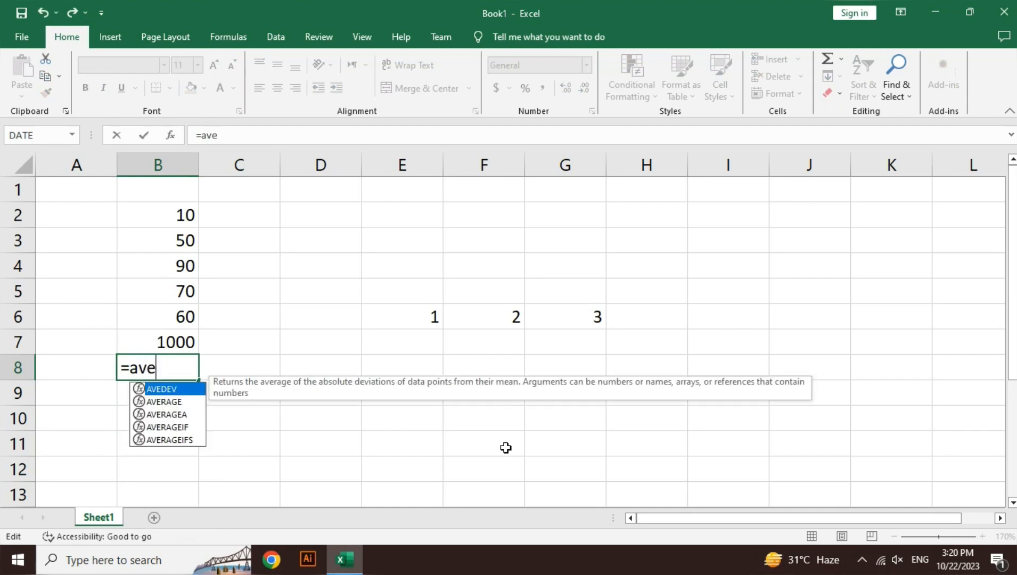
{"action": "key", "text": "Down"}
{"action": "key", "text": "Tab"}
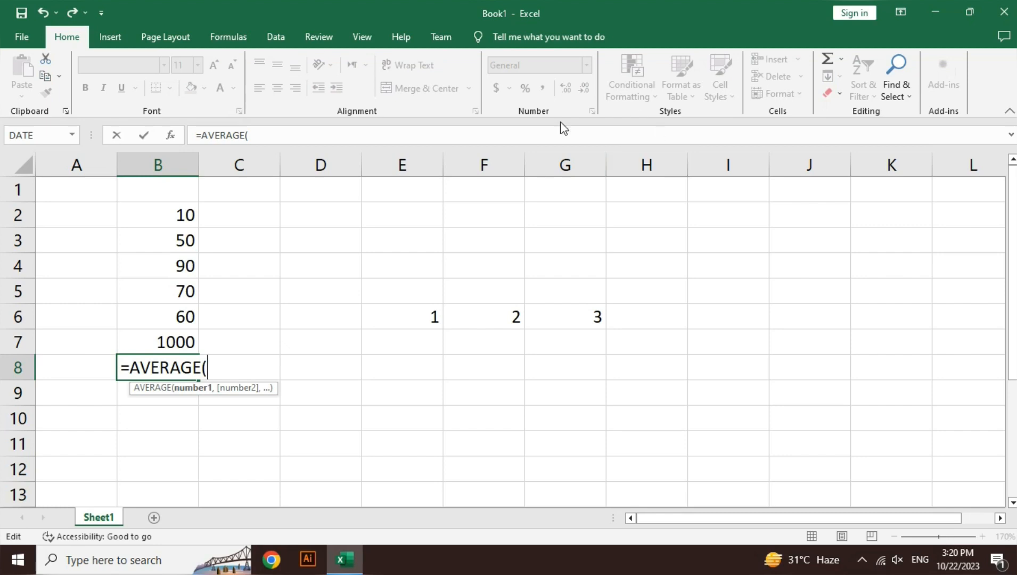
{"action": "left_click_drag", "start_coordinate": [179, 213], "coordinate": [177, 330]}
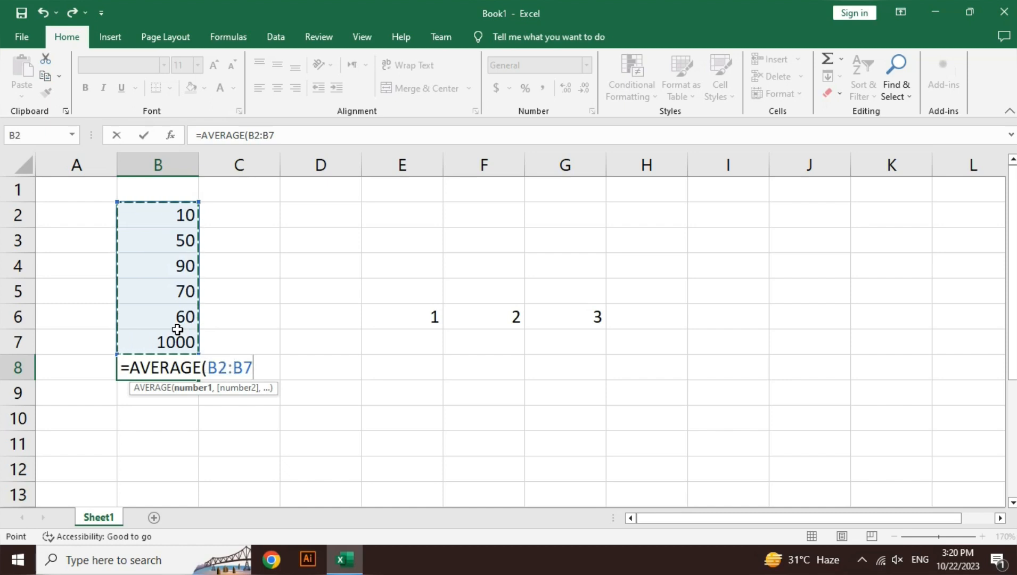
{"action": "type", "text": ")"}
{"action": "key", "text": "Return"}
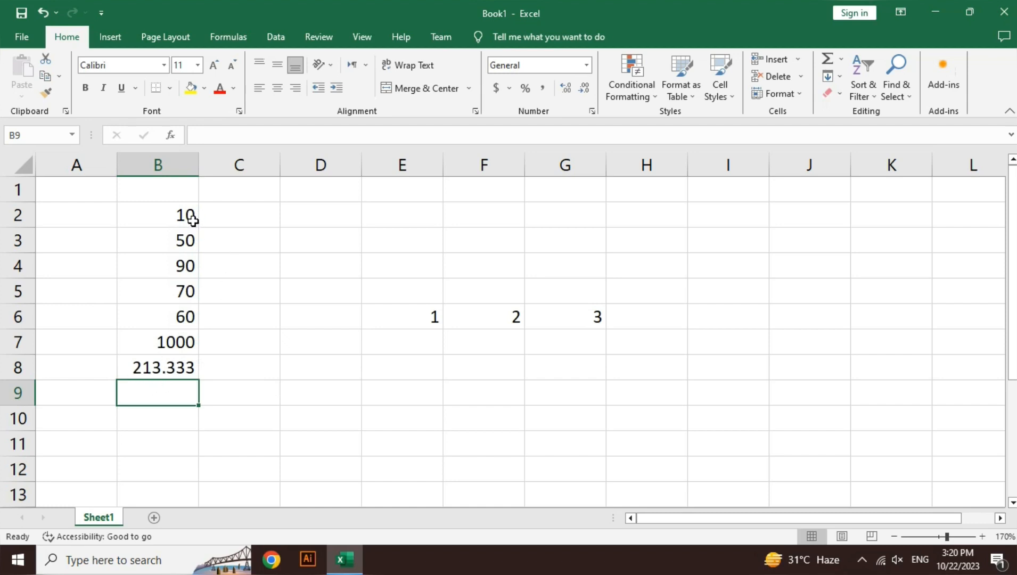
{"action": "left_click_drag", "start_coordinate": [193, 220], "coordinate": [185, 338]}
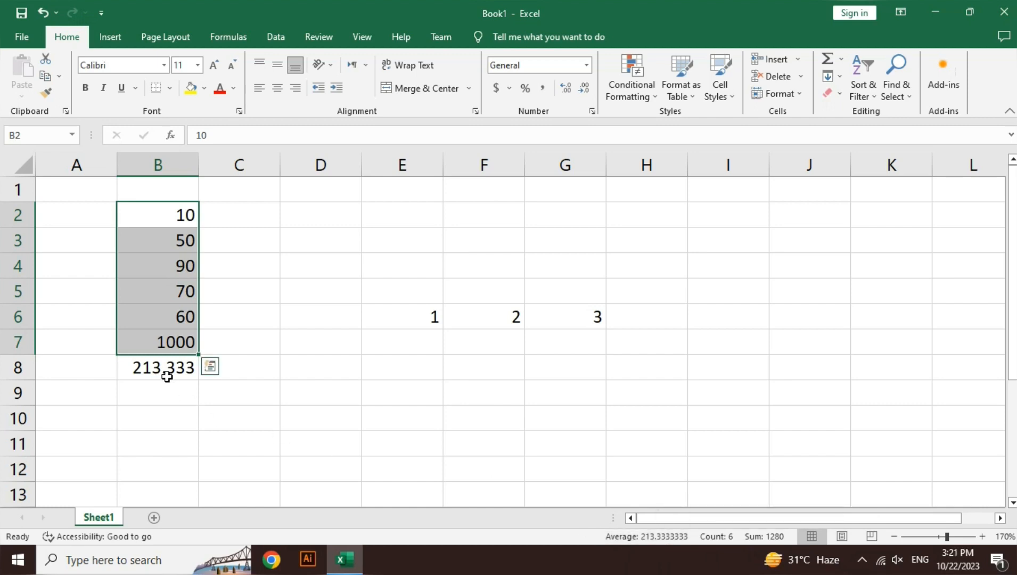
Delete the AVERAGE formula from cell B8.
{"action": "left_click", "coordinate": [307, 395]}
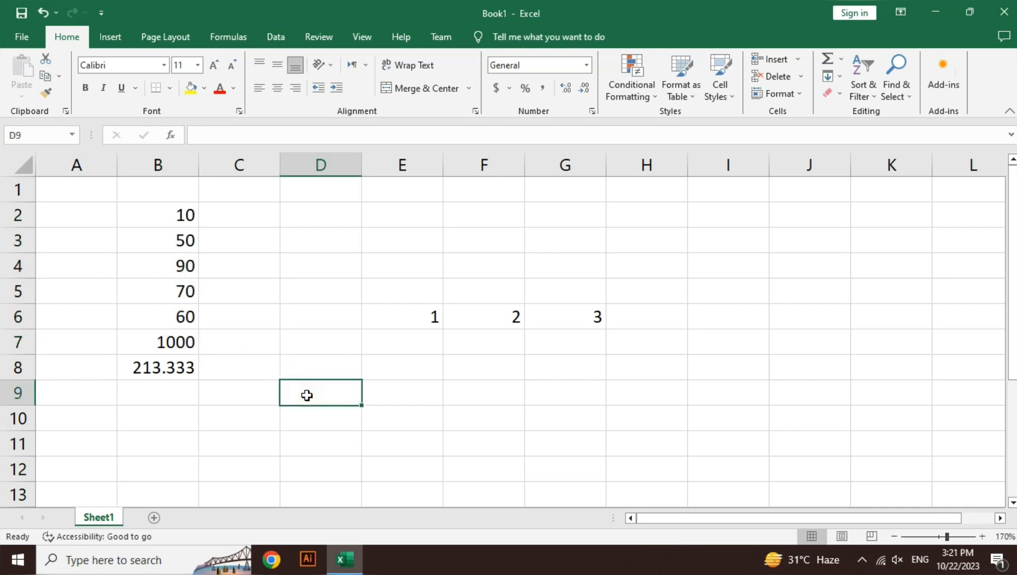
{"action": "key", "text": "Up"}
{"action": "key", "text": "Left"}
{"action": "key", "text": "Left"}
{"action": "key", "text": "Delete"}
Enter the lowercase text "karachi" in cell D9.
{"action": "key", "text": "Right"}
{"action": "key", "text": "Right"}
{"action": "key", "text": "Right"}
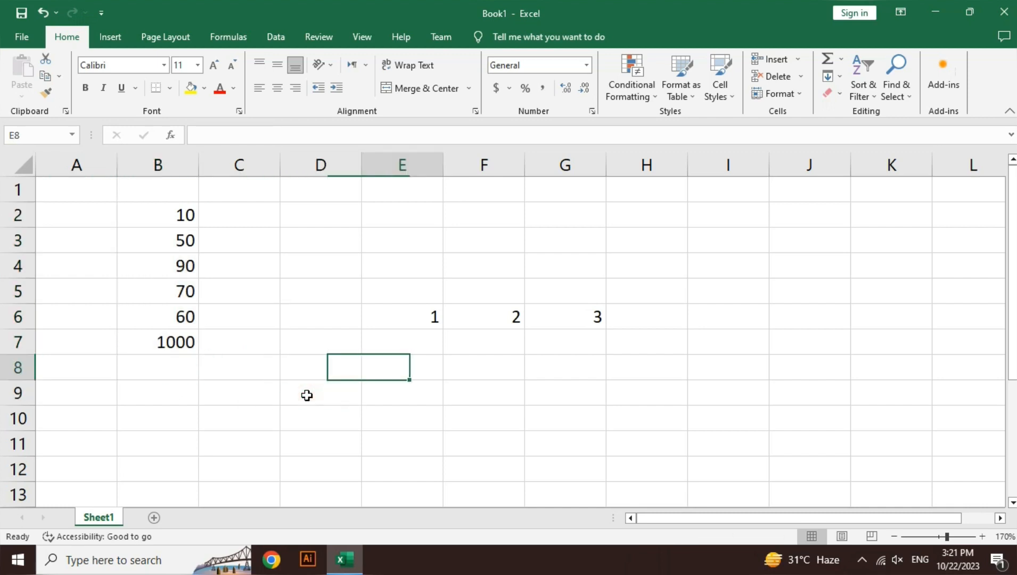
{"action": "key", "text": "Up"}
{"action": "key", "text": "Down"}
{"action": "key", "text": "Down"}
{"action": "key", "text": "Left"}
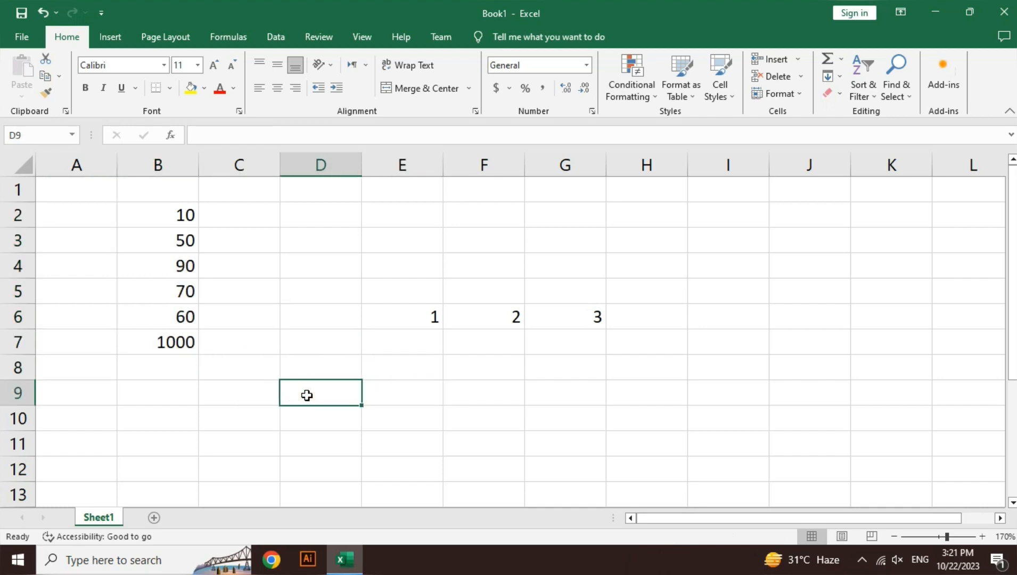
{"action": "type", "text": "kar"}
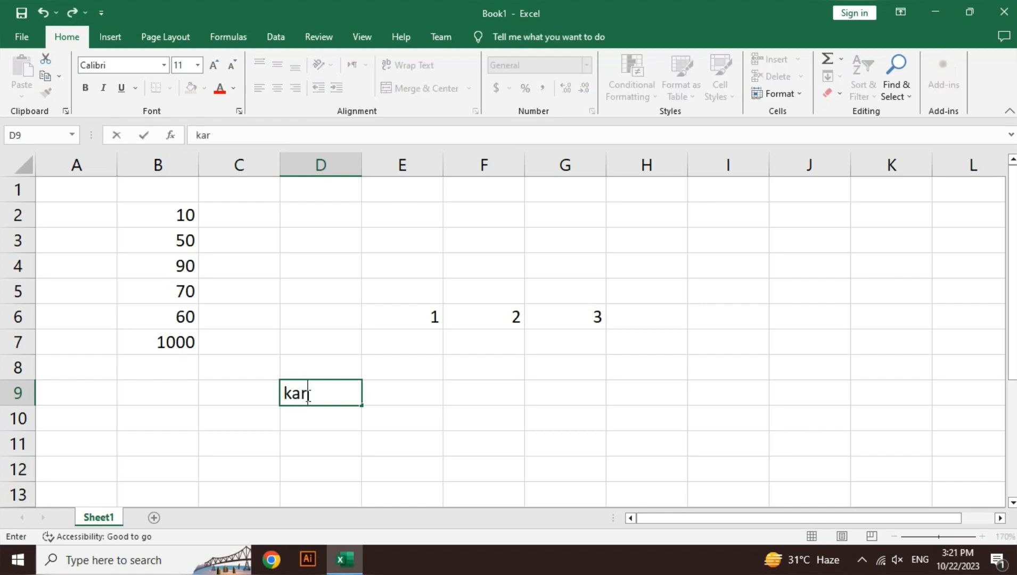
{"action": "type", "text": "achi"}
{"action": "key", "text": "Return"}
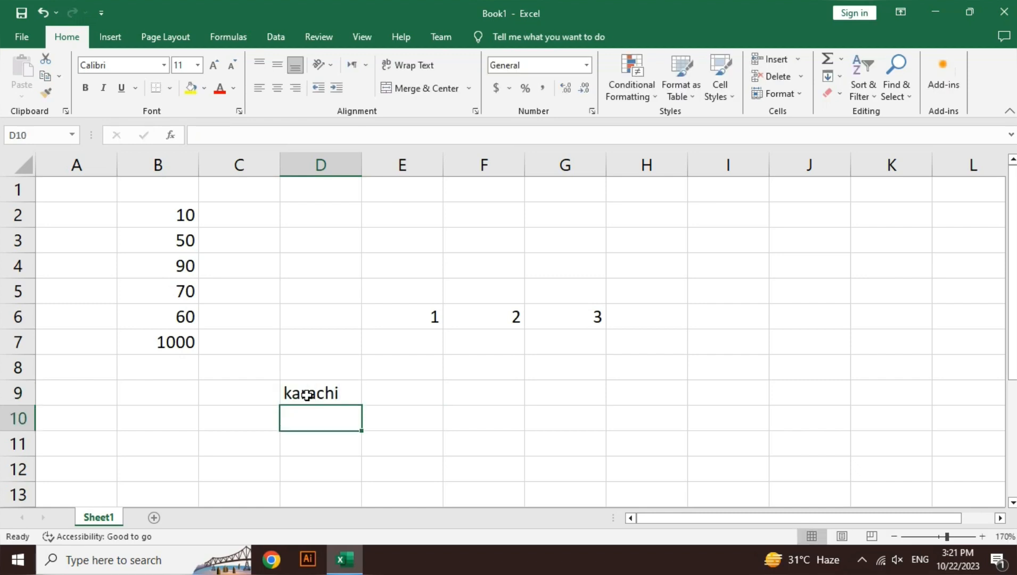
Enter the formula =UPPER(D9) in cell F9 to convert the word in D9 to uppercase.
{"action": "key", "text": "Right"}
{"action": "key", "text": "Right"}
{"action": "key", "text": "Up"}
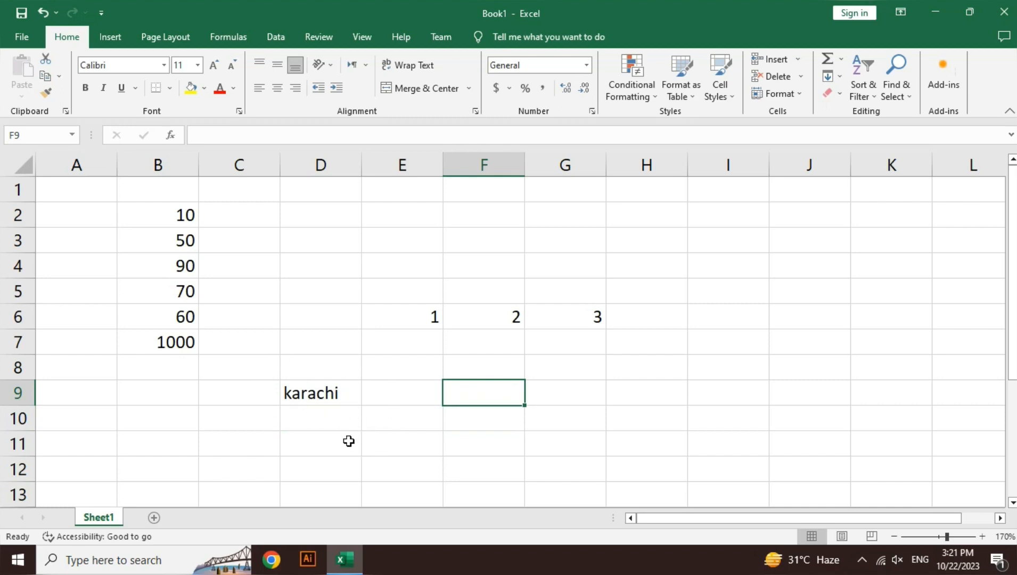
{"action": "type", "text": "=upper"}
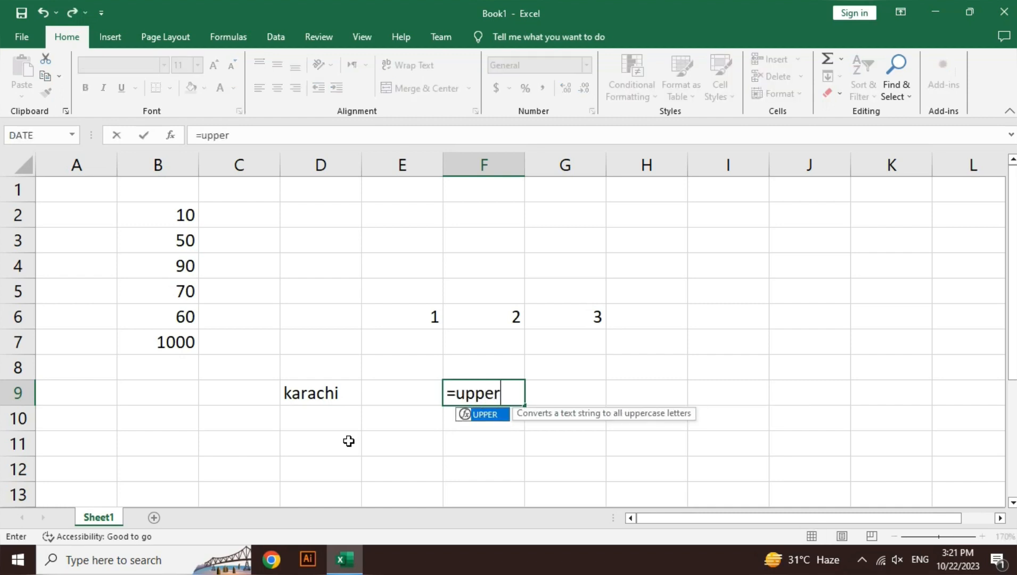
{"action": "key", "text": "Tab"}
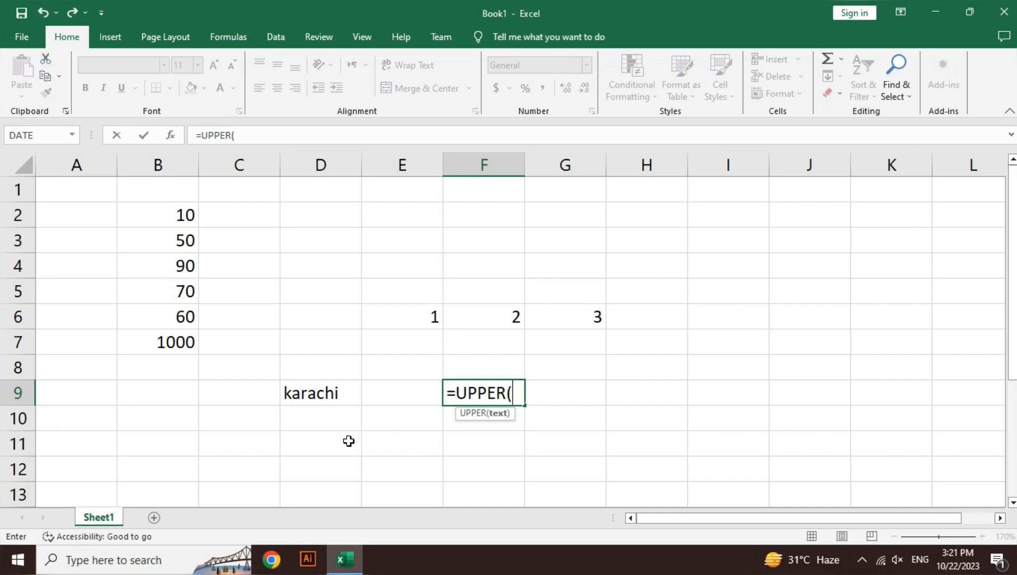
{"action": "key", "text": "Left"}
{"action": "key", "text": "Left"}
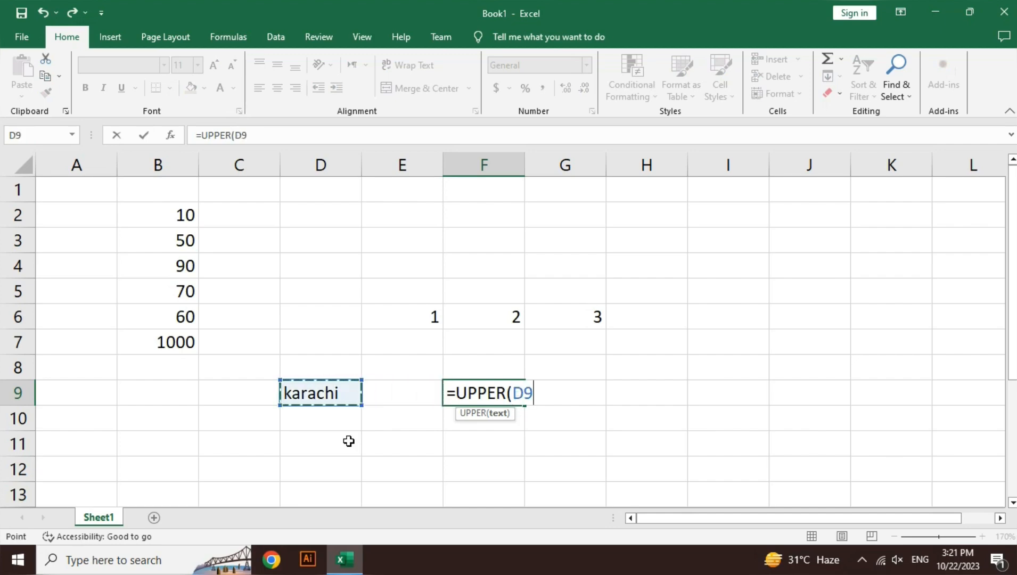
{"action": "type", "text": ")"}
{"action": "key", "text": "Return"}
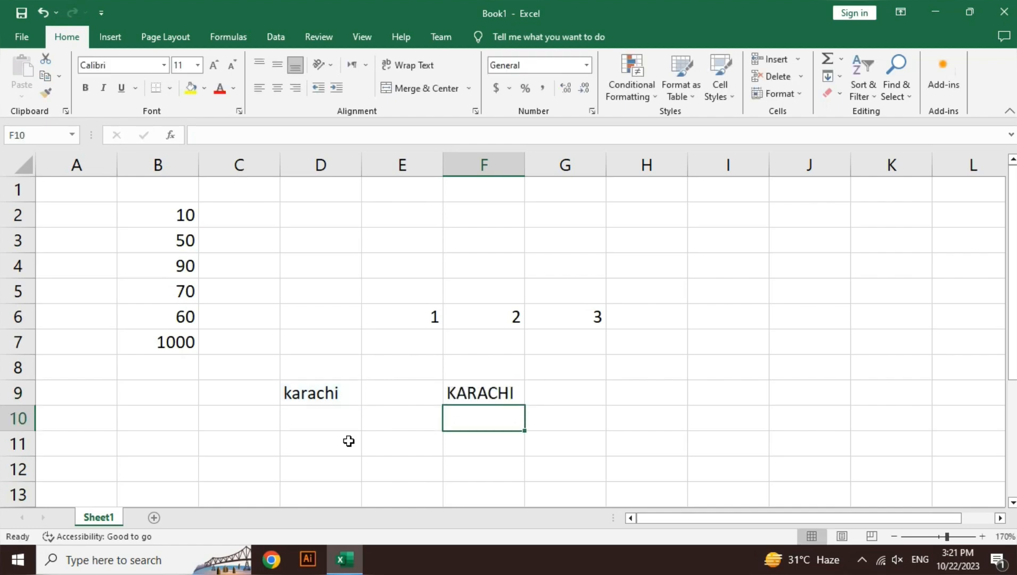
{"action": "key", "text": "Up"}
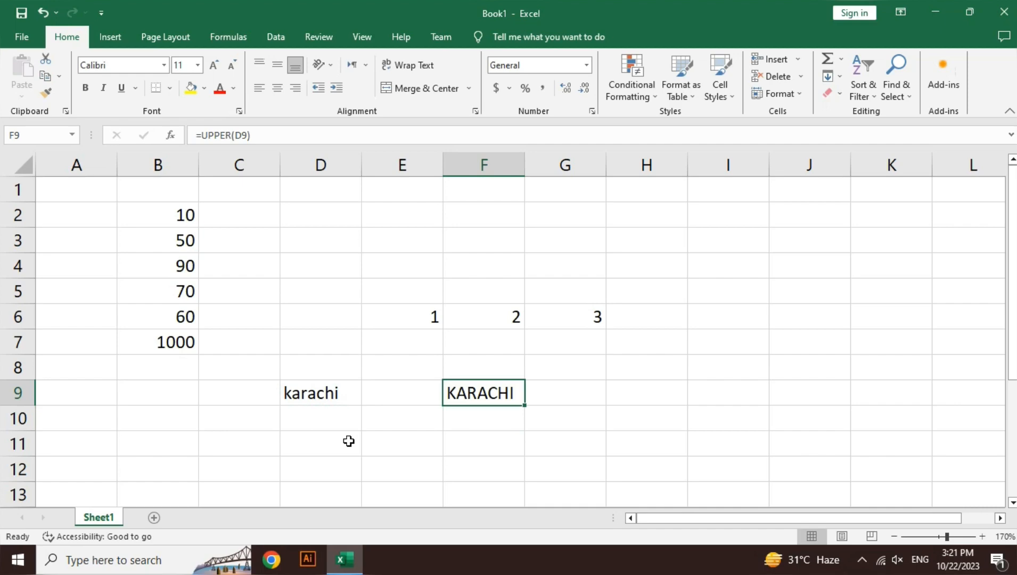
{"action": "key", "text": "Down"}
{"action": "key", "text": "Right"}
{"action": "key", "text": "Right"}
{"action": "key", "text": "Up"}
{"action": "key", "text": "Left"}
{"action": "key", "text": "Left"}
Enter the formula =LOWER(F9) in cell H9 to convert the uppercase word in F9 to lowercase.
{"action": "left_click", "coordinate": [647, 389]}
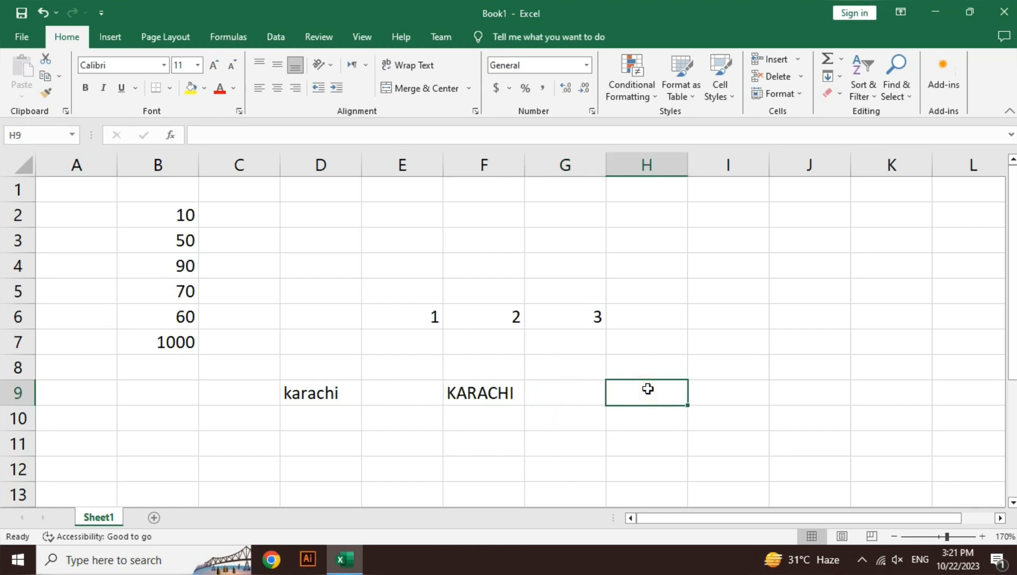
{"action": "type", "text": "=lower"}
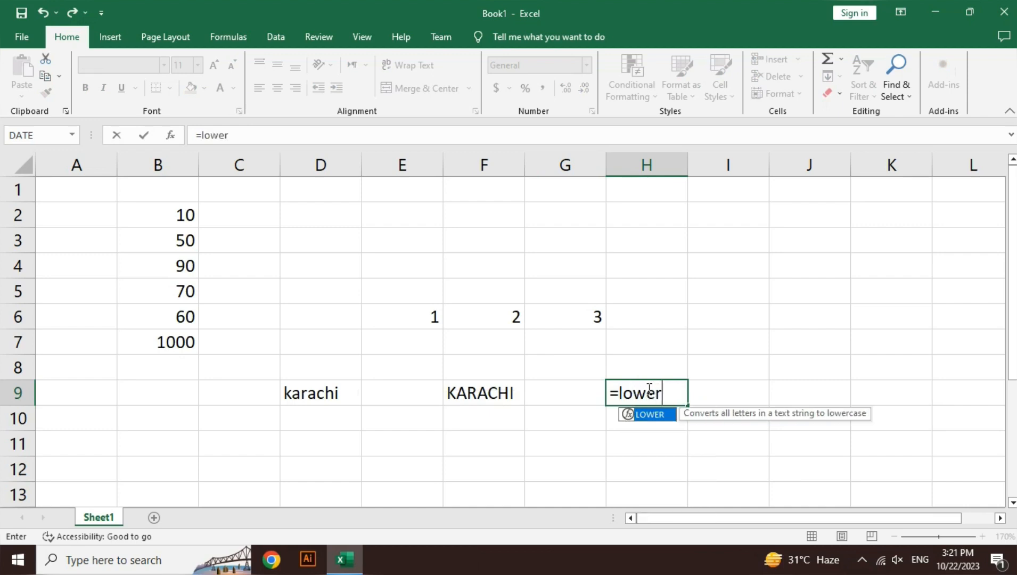
{"action": "key", "text": "Tab"}
{"action": "key", "text": "Left"}
{"action": "key", "text": "Left"}
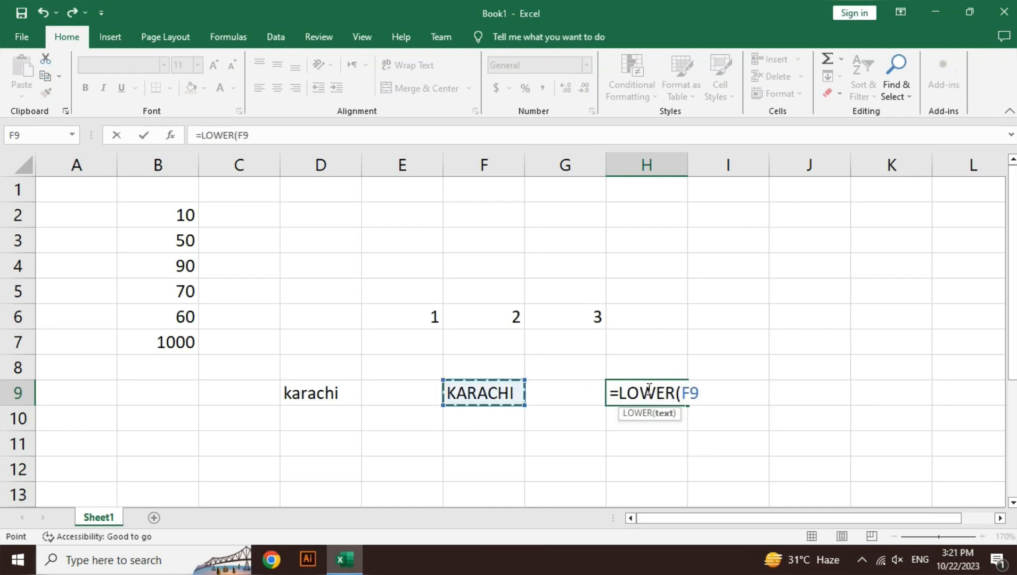
{"action": "type", "text": ")"}
{"action": "key", "text": "Return"}
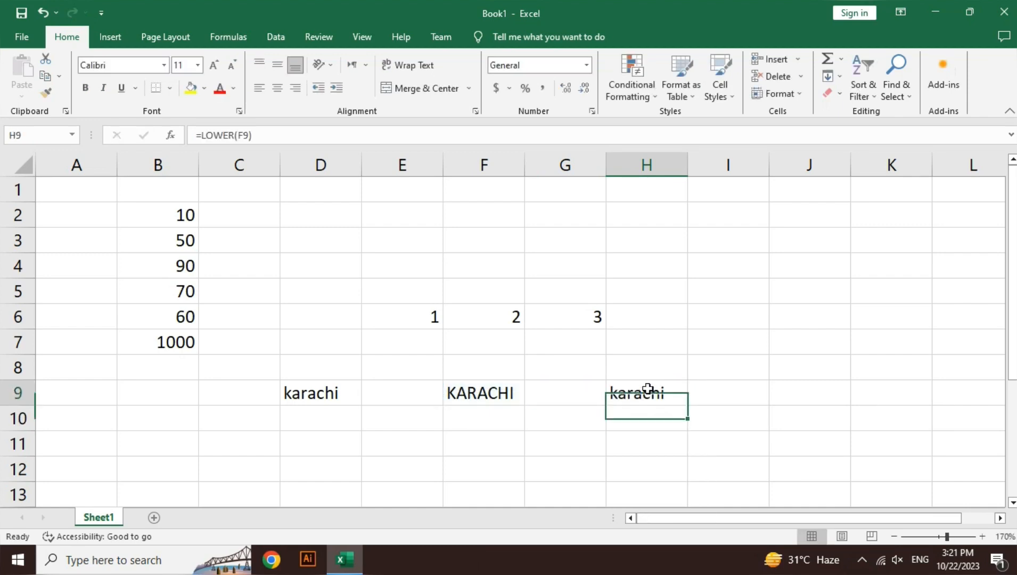
{"action": "left_click", "coordinate": [647, 388]}
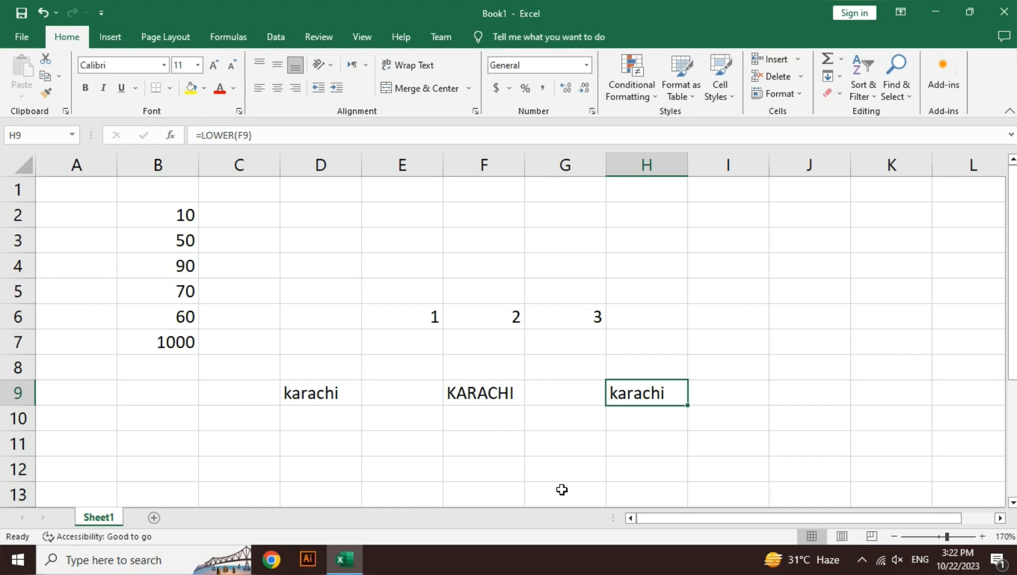
Enter the formula =DATE(2023,10,22) in cell B12.
{"action": "key", "text": "Down"}
{"action": "key", "text": "Down"}
{"action": "key", "text": "Down"}
{"action": "key", "text": "Left"}
{"action": "key", "text": "Left"}
{"action": "key", "text": "Left"}
{"action": "key", "text": "Left"}
{"action": "key", "text": "Left"}
{"action": "key", "text": "Left"}
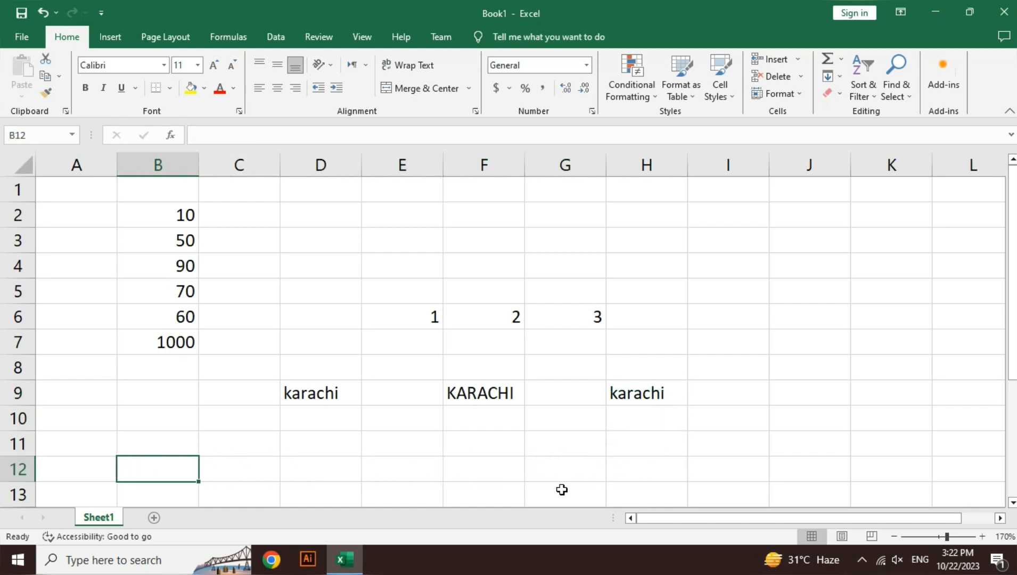
{"action": "key", "text": "Up"}
{"action": "key", "text": "Up"}
{"action": "key", "text": "Down"}
{"action": "key", "text": "Down"}
{"action": "key", "text": "Down"}
{"action": "key", "text": "Down"}
{"action": "key", "text": "Down"}
{"action": "key", "text": "Down"}
{"action": "key", "text": "Down"}
{"action": "key", "text": "Up"}
{"action": "key", "text": "Up"}
{"action": "key", "text": "Up"}
{"action": "key", "text": "Up"}
{"action": "key", "text": "Up"}
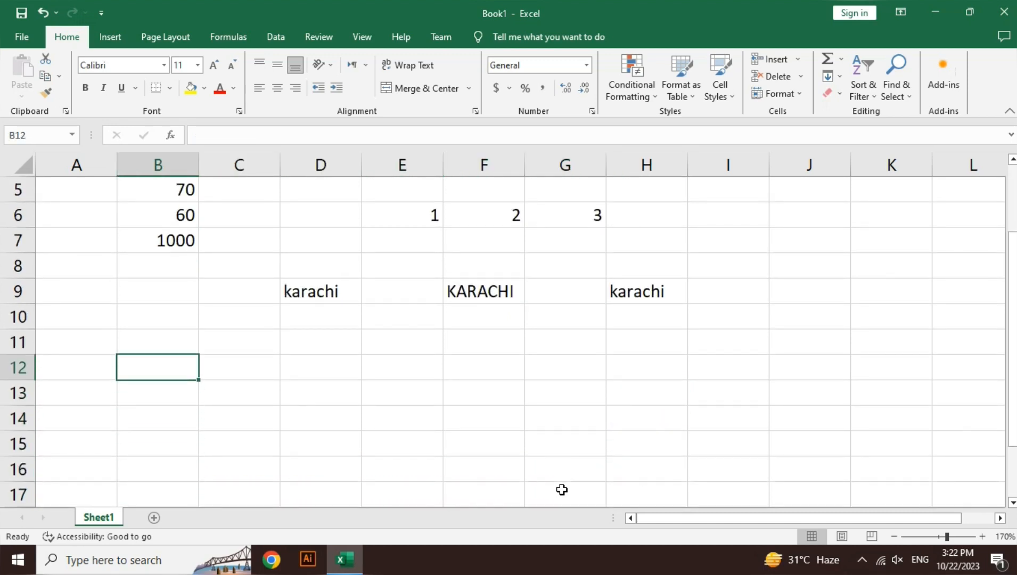
{"action": "type", "text": "=date"}
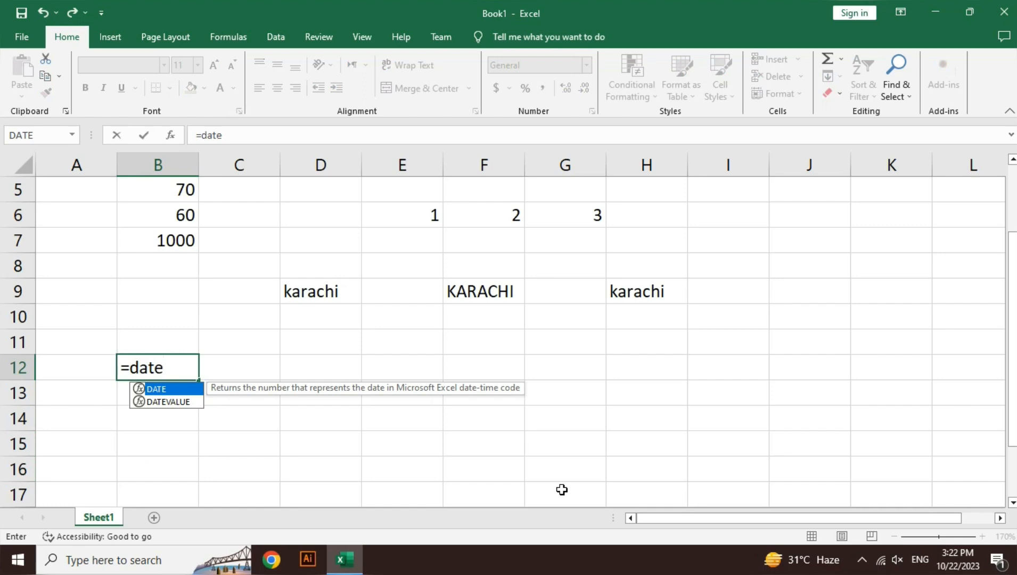
{"action": "key", "text": "Tab"}
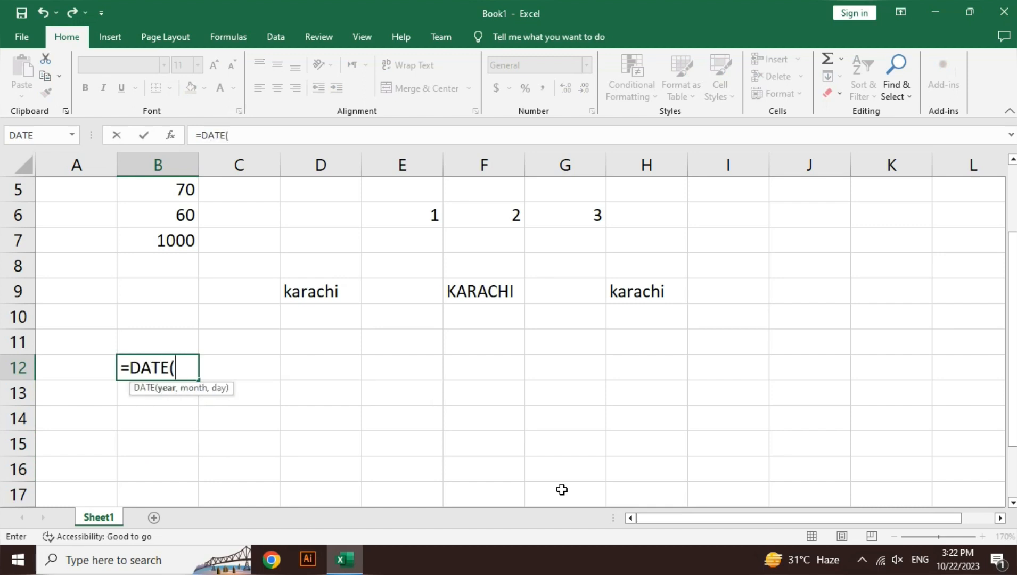
{"action": "type", "text": "2023"}
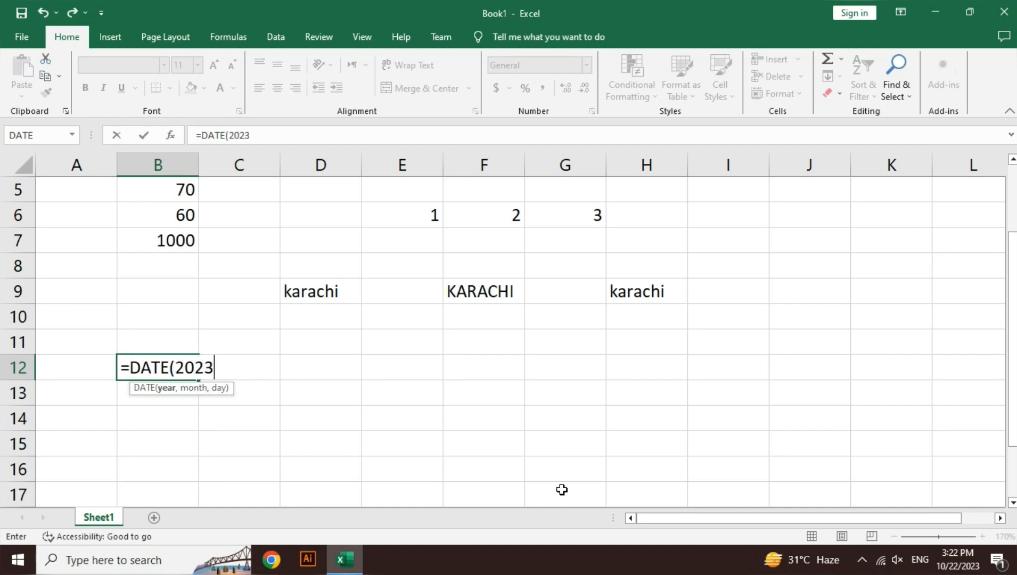
{"action": "type", "text": ",10,"}
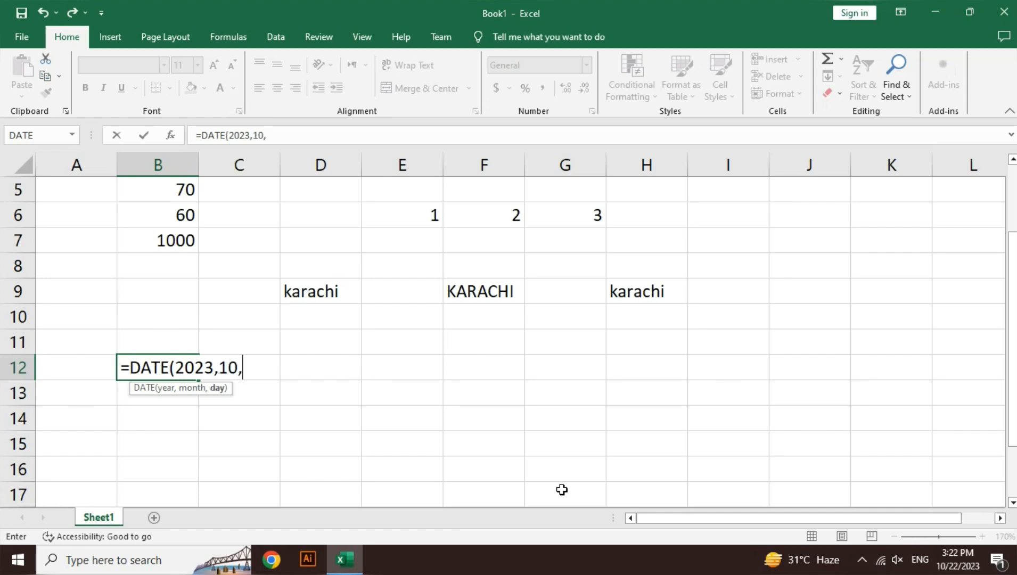
{"action": "type", "text": "22)"}
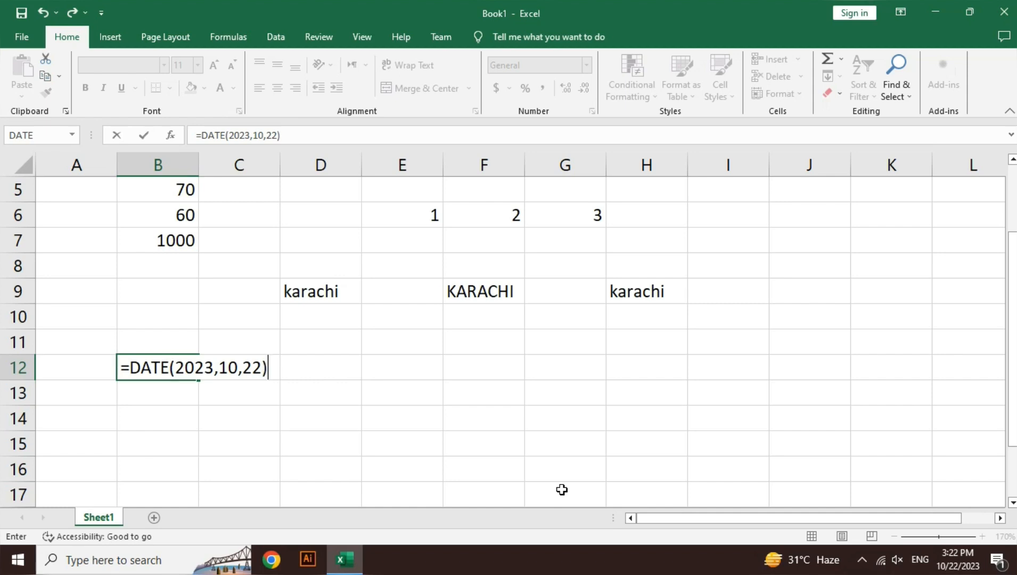
{"action": "key", "text": "Return"}
{"action": "key", "text": "Up"}
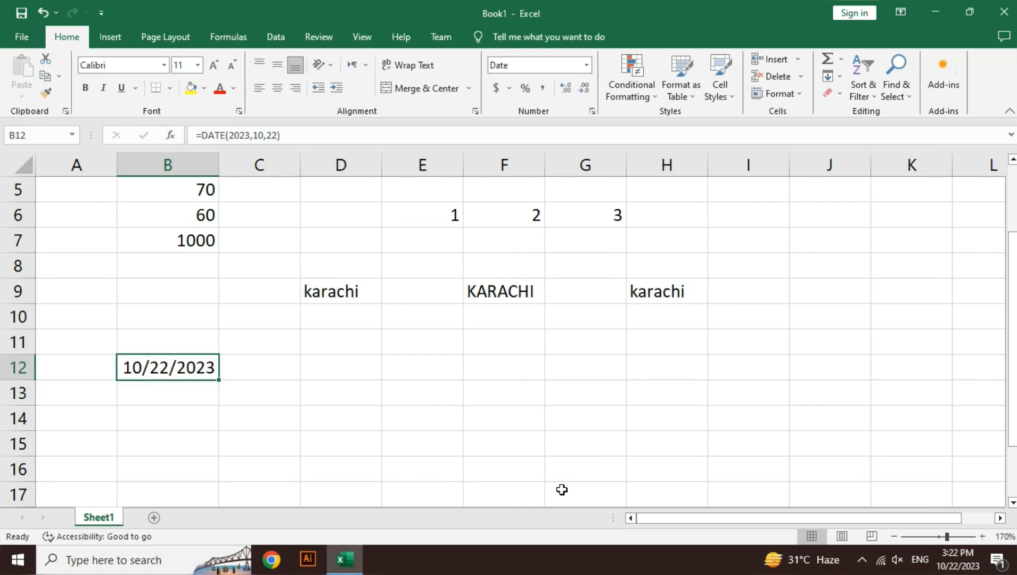
Replace the date formula in cell B12 with =DATE(2001,1,22).
{"action": "type", "text": "=date"}
{"action": "key", "text": "Tab"}
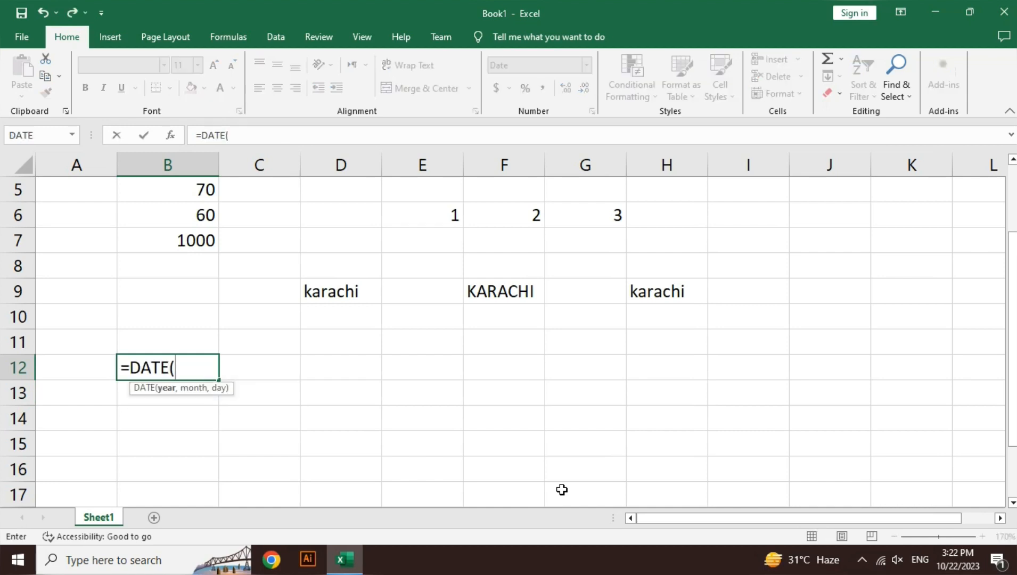
{"action": "type", "text": "2001,"}
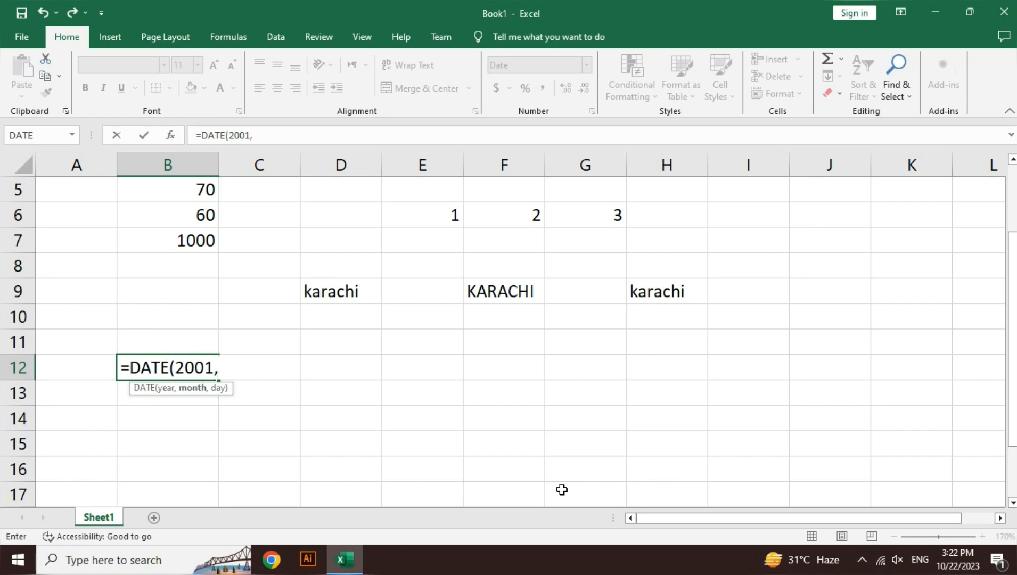
{"action": "type", "text": "1,"}
{"action": "type", "text": "22)"}
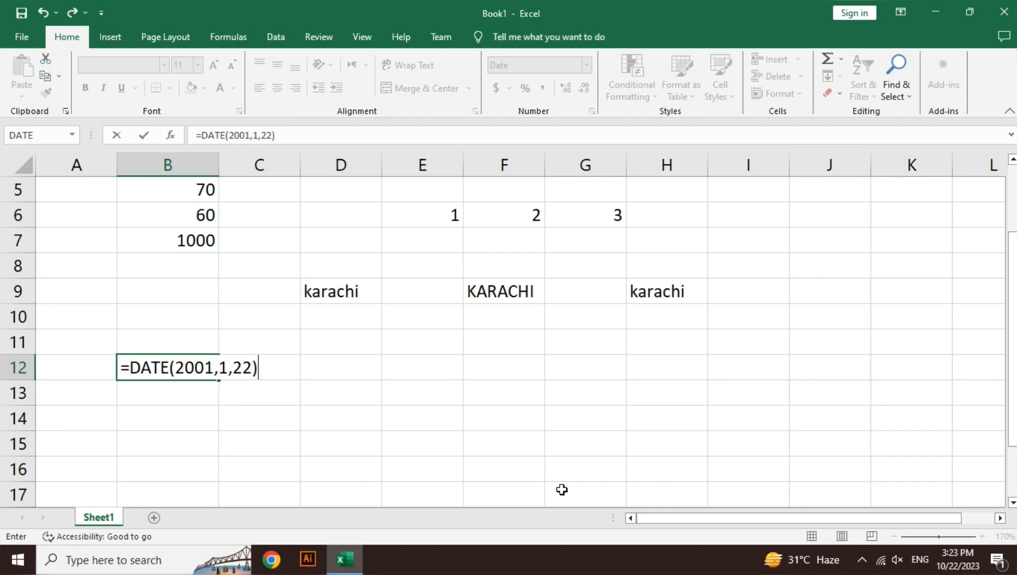
{"action": "key", "text": "Return"}
{"action": "key", "text": "Up"}
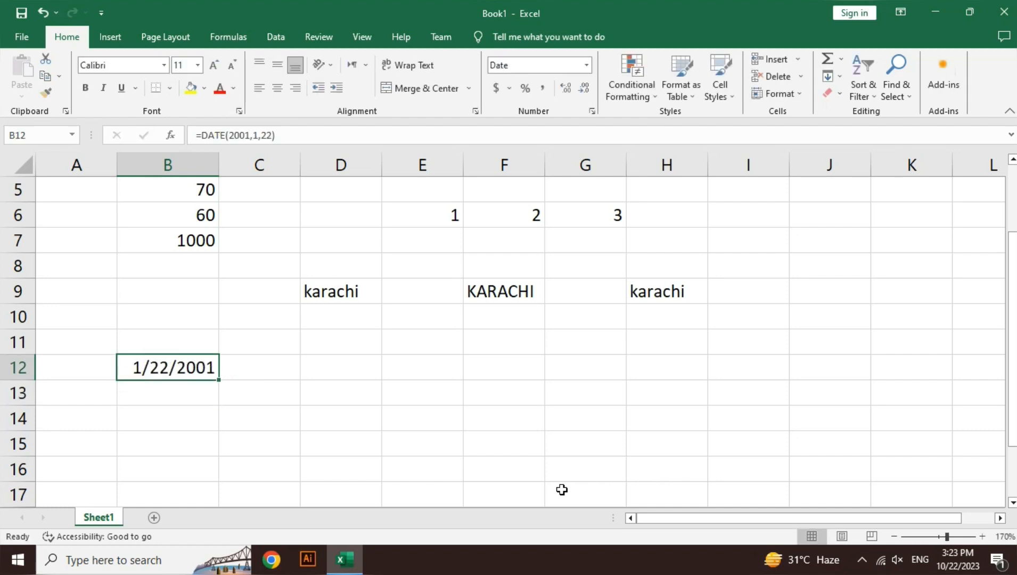
{"action": "key", "text": "Delete"}
{"action": "key", "text": "Right"}
{"action": "key", "text": "Right"}
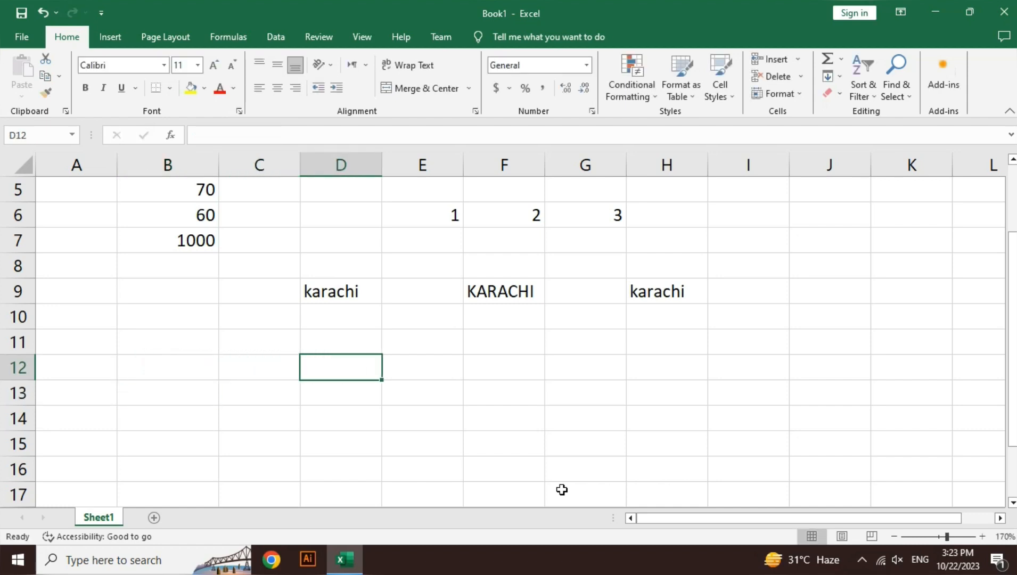
{"action": "key", "text": "ctrl+z"}
Enter the formula =TIME(10,20,0) in cell D12, two columns to the right of the date.
{"action": "key", "text": "Right"}
{"action": "key", "text": "Right"}
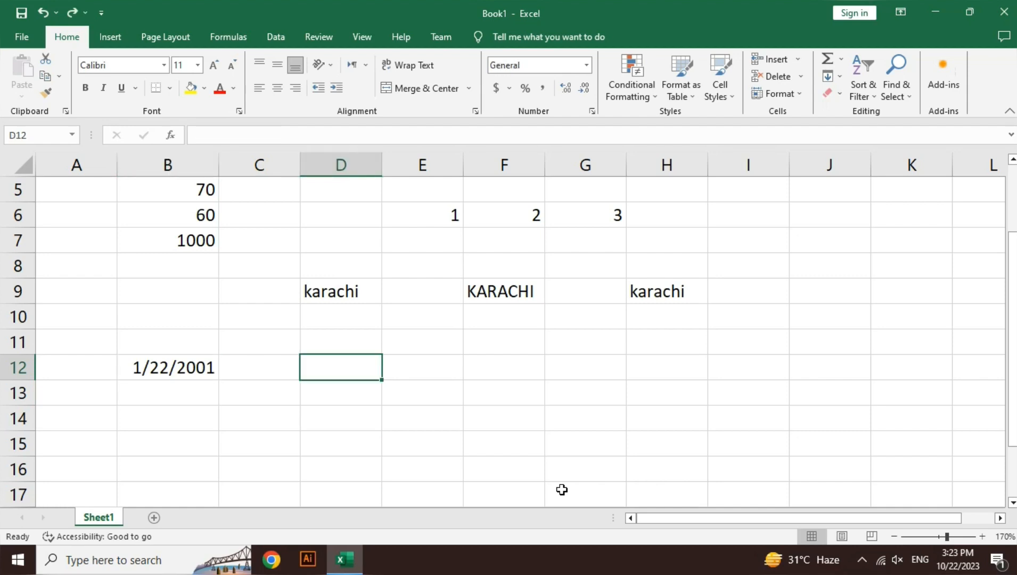
{"action": "type", "text": "=time"}
{"action": "key", "text": "Tab"}
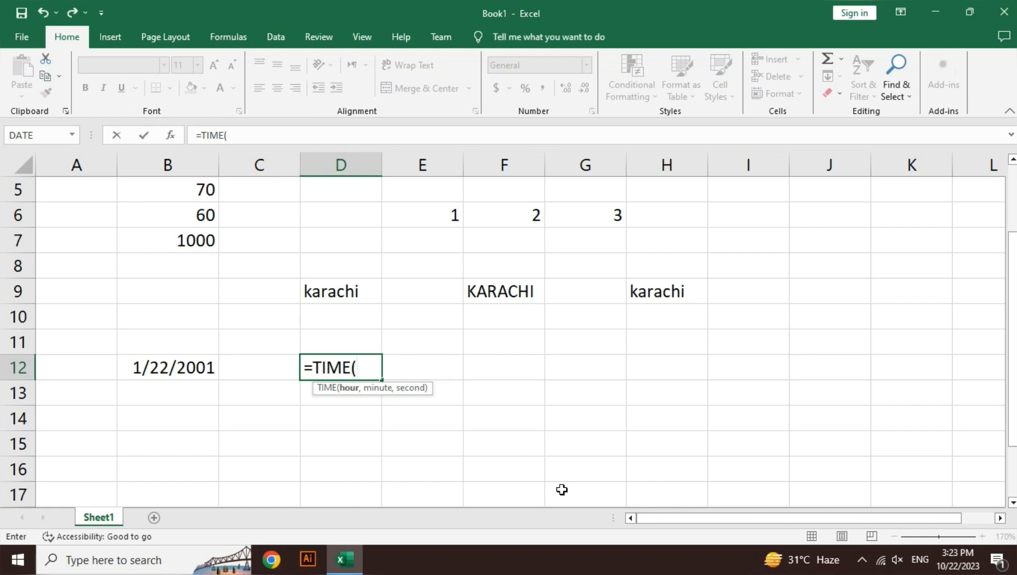
{"action": "type", "text": "10,"}
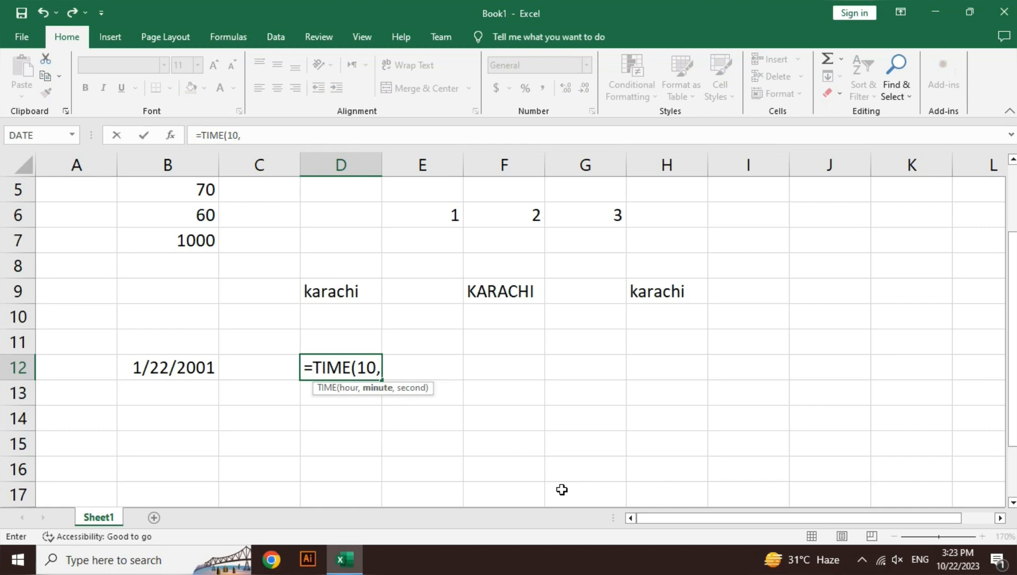
{"action": "type", "text": "20,"}
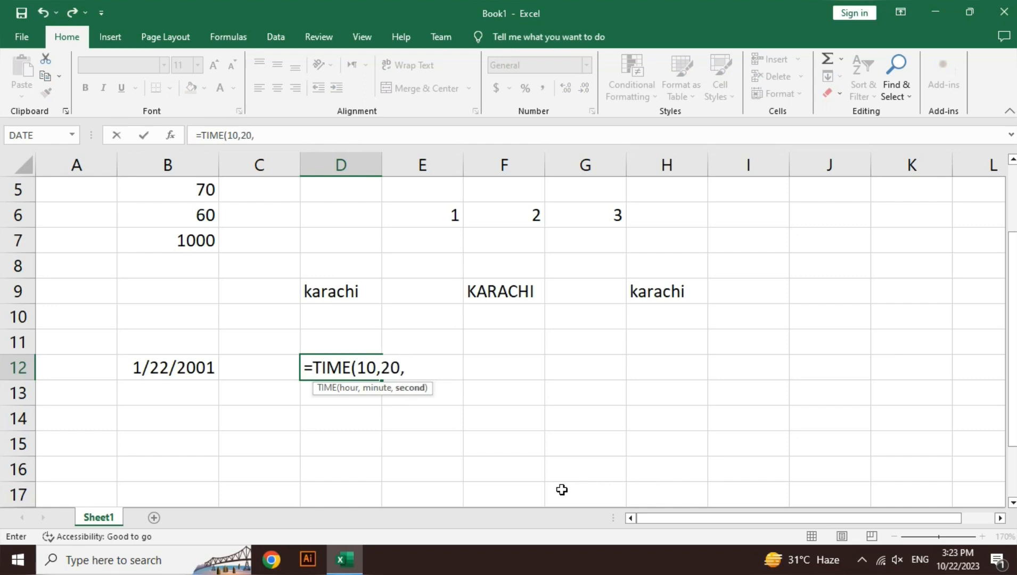
{"action": "type", "text": "0)"}
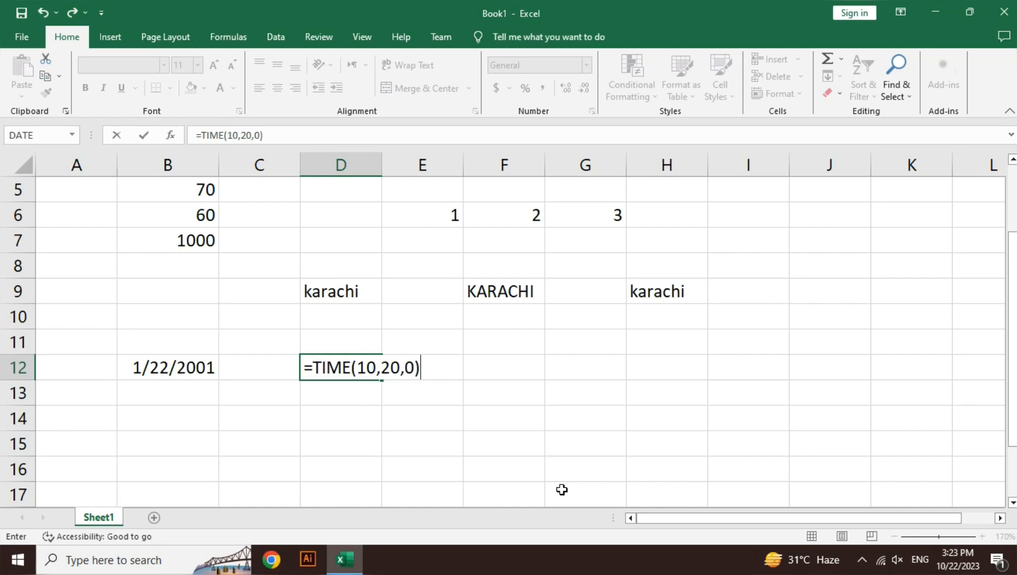
{"action": "key", "text": "Return"}
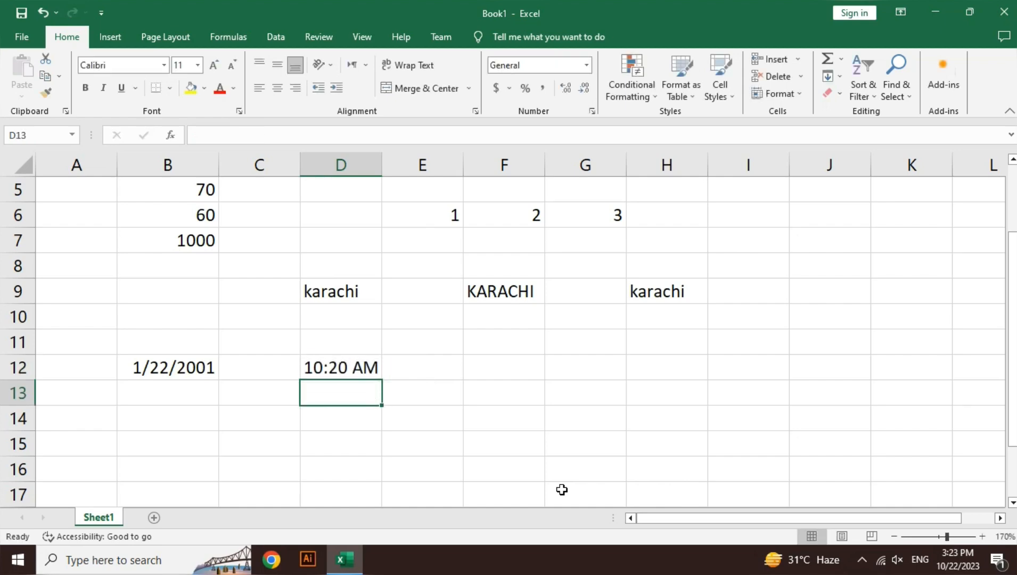
Change the hour to 12 and the minutes to 40 in the TIME formula in cell D12.
{"action": "key", "text": "Up"}
{"action": "key", "text": "F2"}
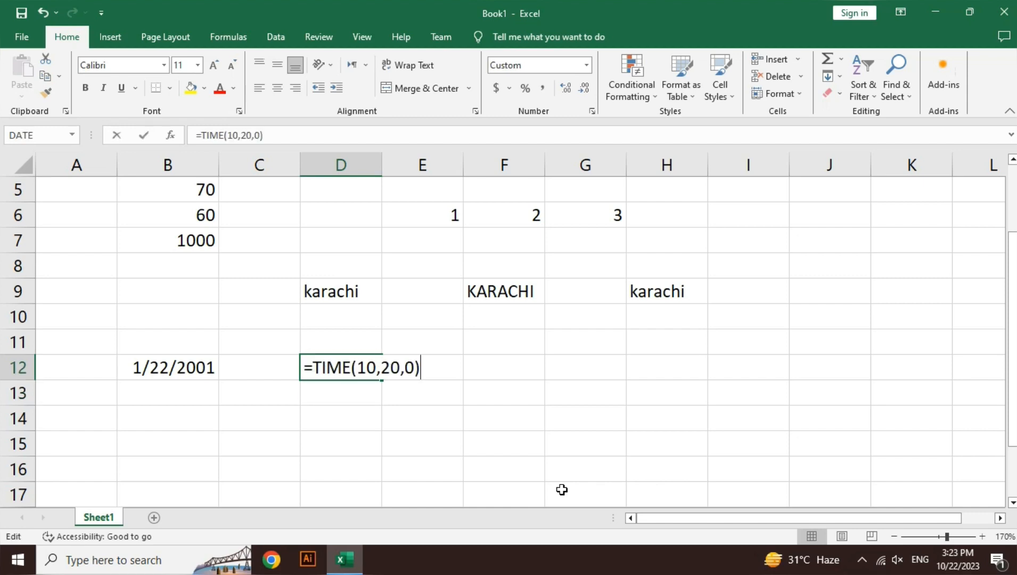
{"action": "key", "text": "Left"}
{"action": "key", "text": "Left"}
{"action": "key", "text": "Left"}
{"action": "key", "text": "Left"}
{"action": "key", "text": "Left"}
{"action": "key", "text": "Left"}
{"action": "key", "text": "BackSpace"}
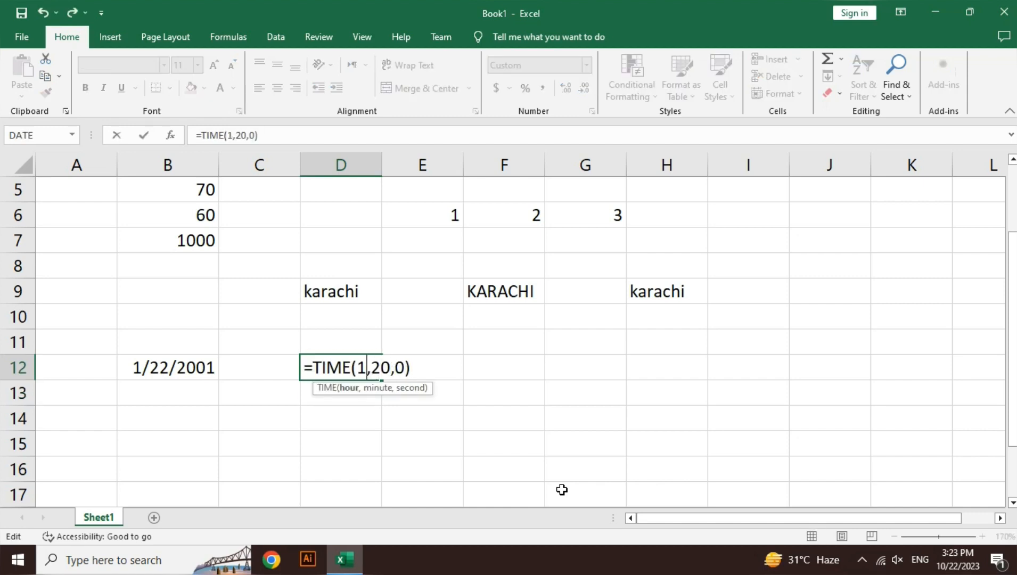
{"action": "type", "text": "2"}
{"action": "key", "text": "Right"}
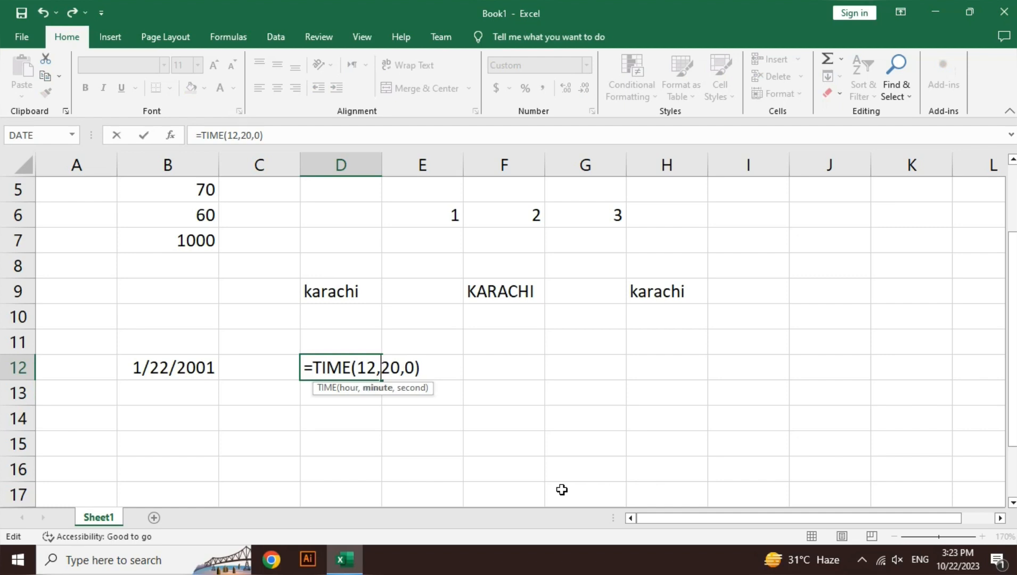
{"action": "key", "text": "Right"}
{"action": "key", "text": "BackSpace"}
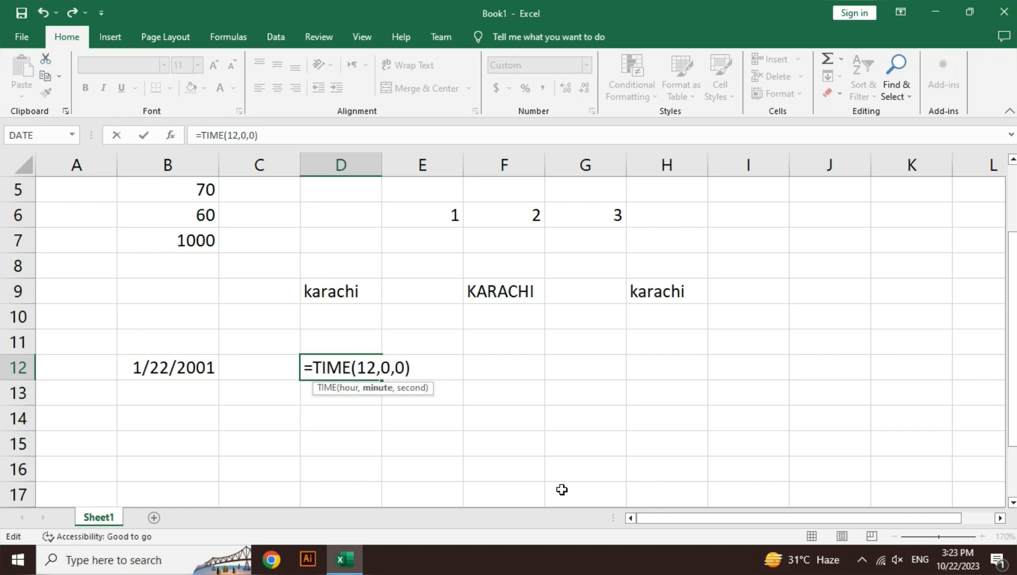
{"action": "type", "text": "4"}
{"action": "key", "text": "Return"}
{"action": "key", "text": "Up"}
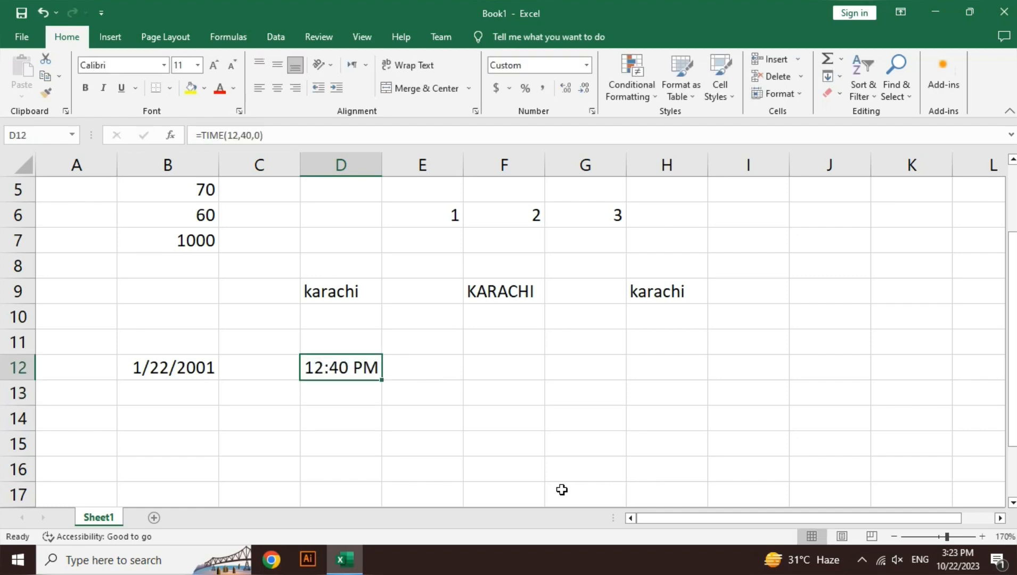
Set the seconds to 30 in cell D12's formula so that it reads =TIME(12,40,30).
{"action": "key", "text": "F2"}
{"action": "key", "text": "Left"}
{"action": "key", "text": "Left"}
{"action": "key", "text": "Right"}
{"action": "key", "text": "Left"}
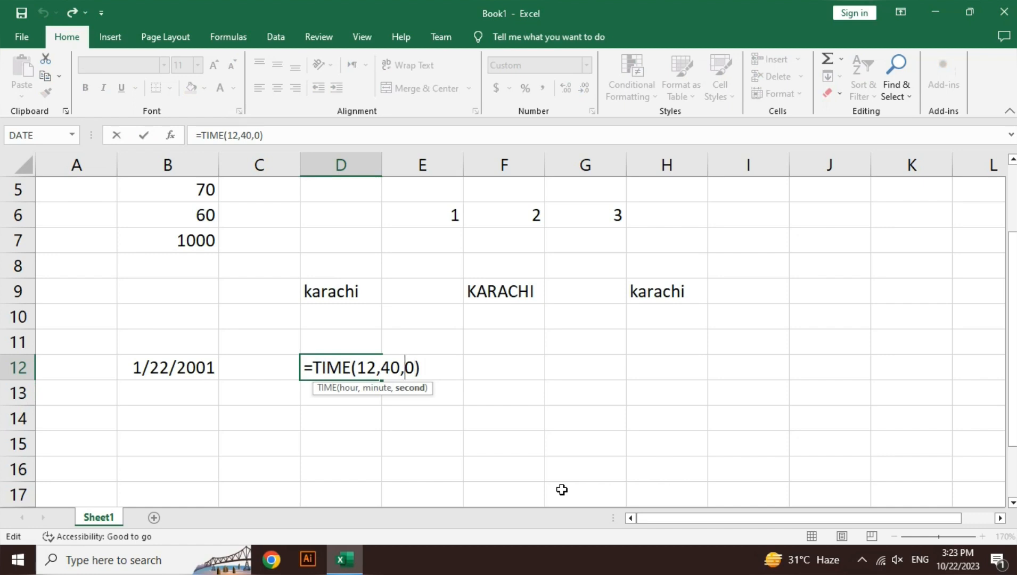
{"action": "type", "text": "3"}
{"action": "key", "text": "Return"}
{"action": "key", "text": "Up"}
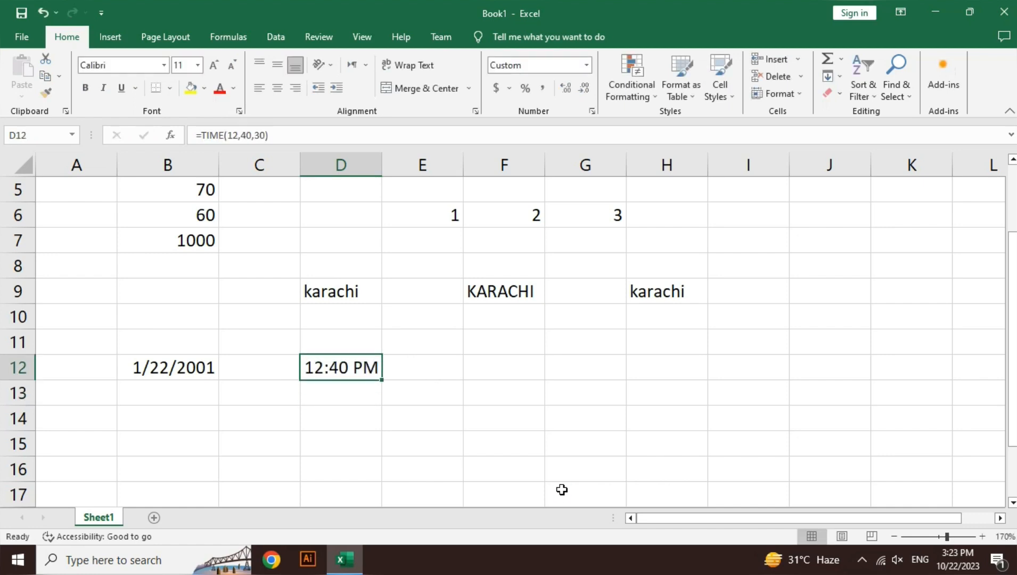
Review the TIME formula in cell D12 and the DATE formula in cell B12.
{"action": "key", "text": "Right"}
{"action": "key", "text": "Right"}
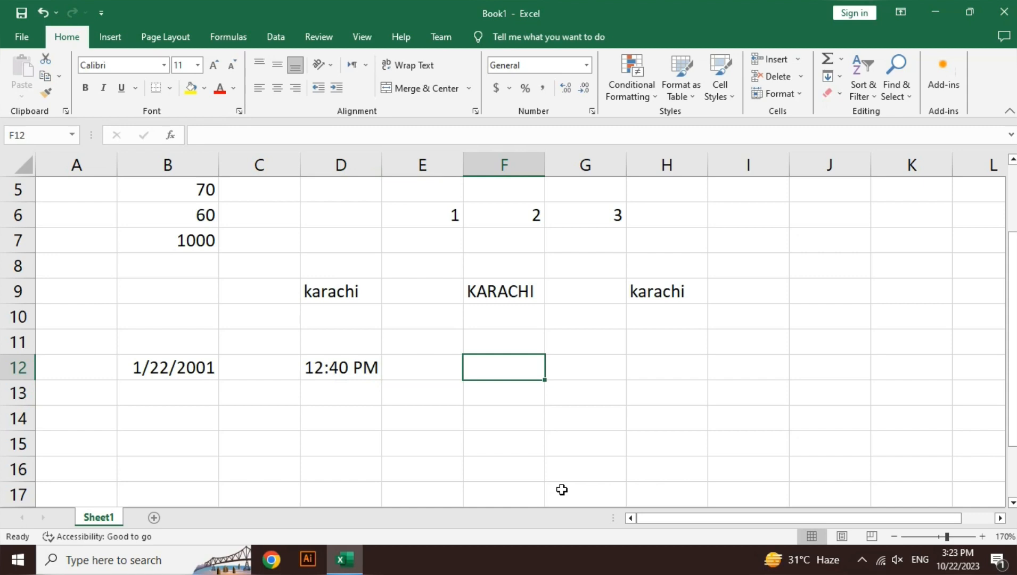
{"action": "key", "text": "Left"}
{"action": "key", "text": "Left"}
{"action": "key", "text": "Left"}
{"action": "key", "text": "Left"}
{"action": "key", "text": "Right"}
{"action": "key", "text": "Right"}
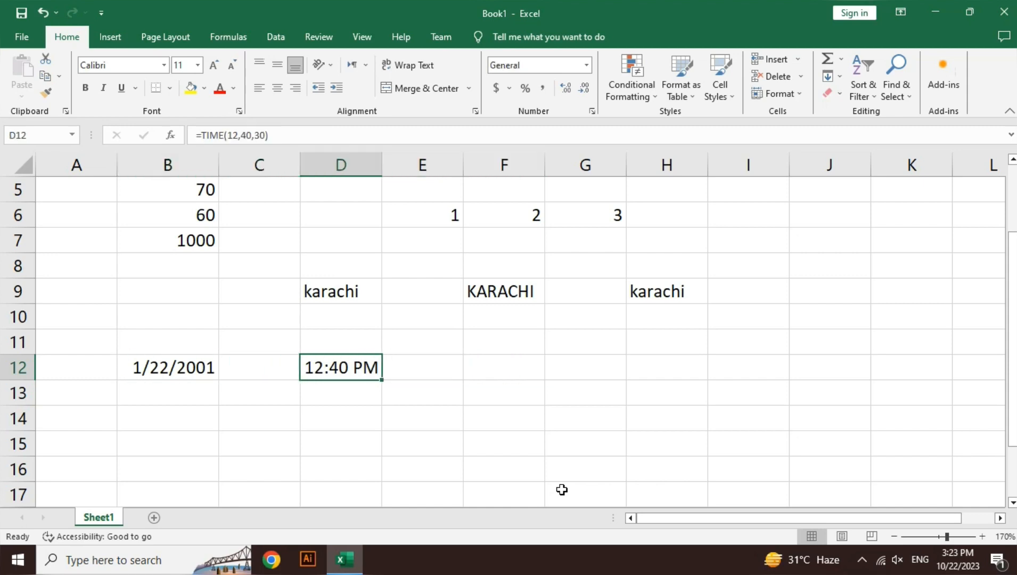
{"action": "key", "text": "F2"}
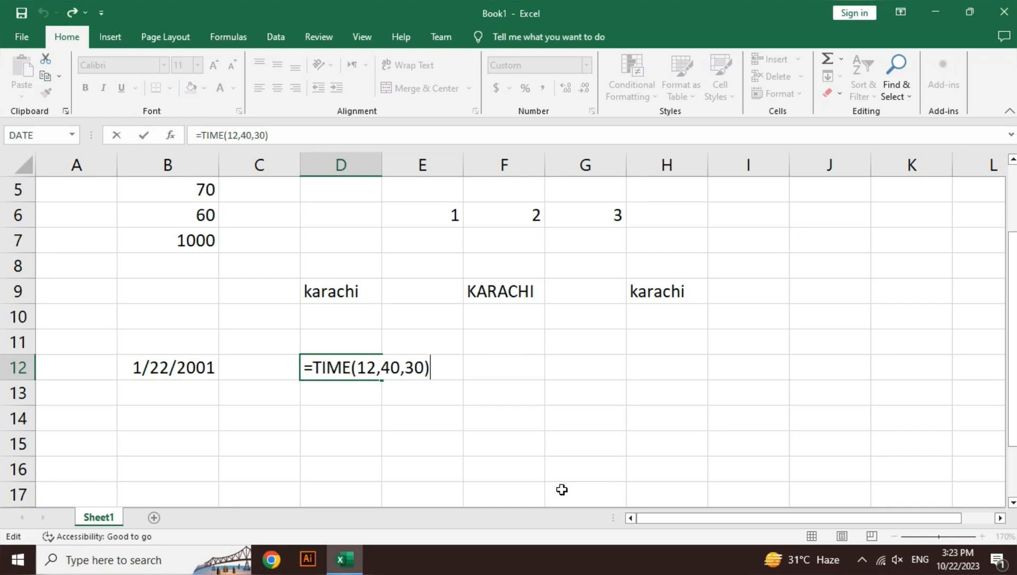
{"action": "key", "text": "Return"}
{"action": "key", "text": "Left"}
{"action": "key", "text": "Up"}
{"action": "key", "text": "Left"}
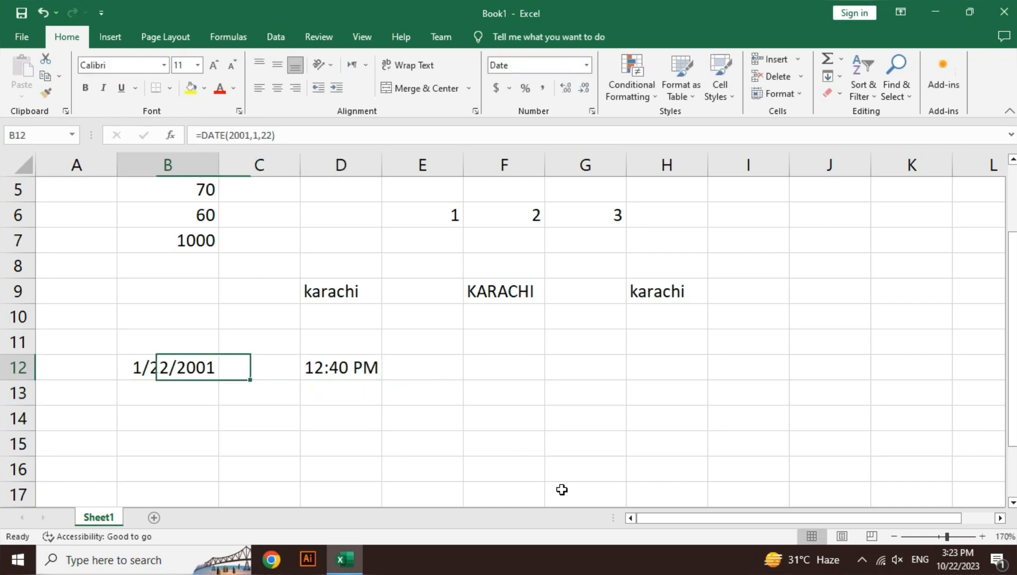
Open the DATE formula in cell B12 to examine its year, month and day arguments.
{"action": "key", "text": "F2"}
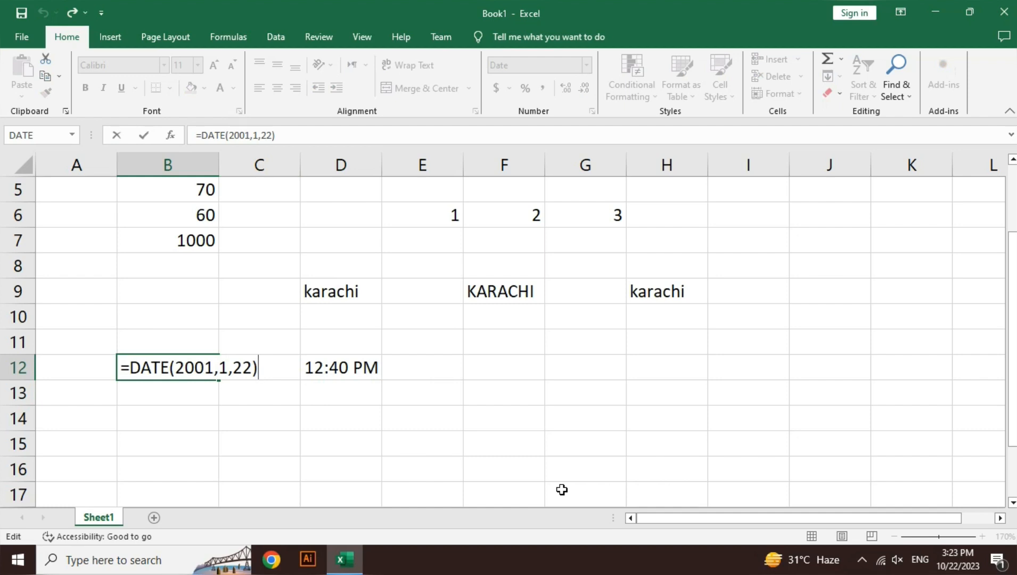
{"action": "key", "text": "Return"}
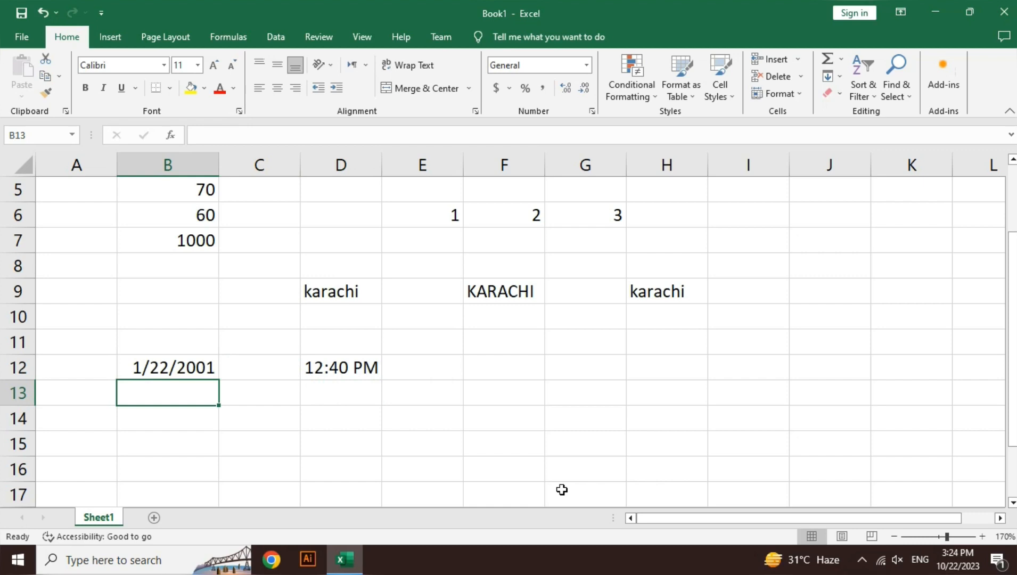
Try inserting the current date as a fixed value in cell F12 and discard the entry.
{"action": "key", "text": "Right"}
{"action": "key", "text": "Right"}
{"action": "key", "text": "Right"}
{"action": "key", "text": "Right"}
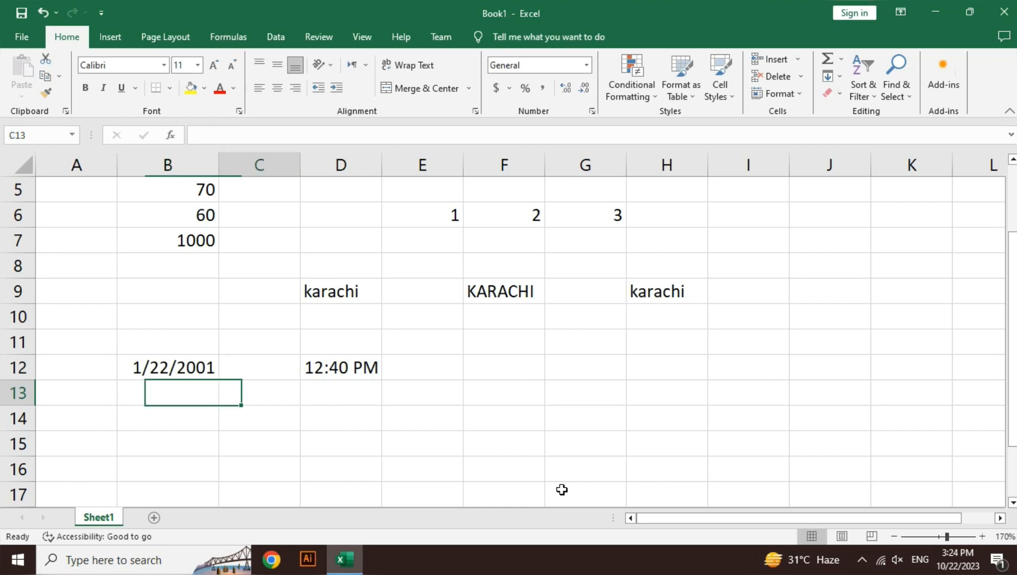
{"action": "key", "text": "Up"}
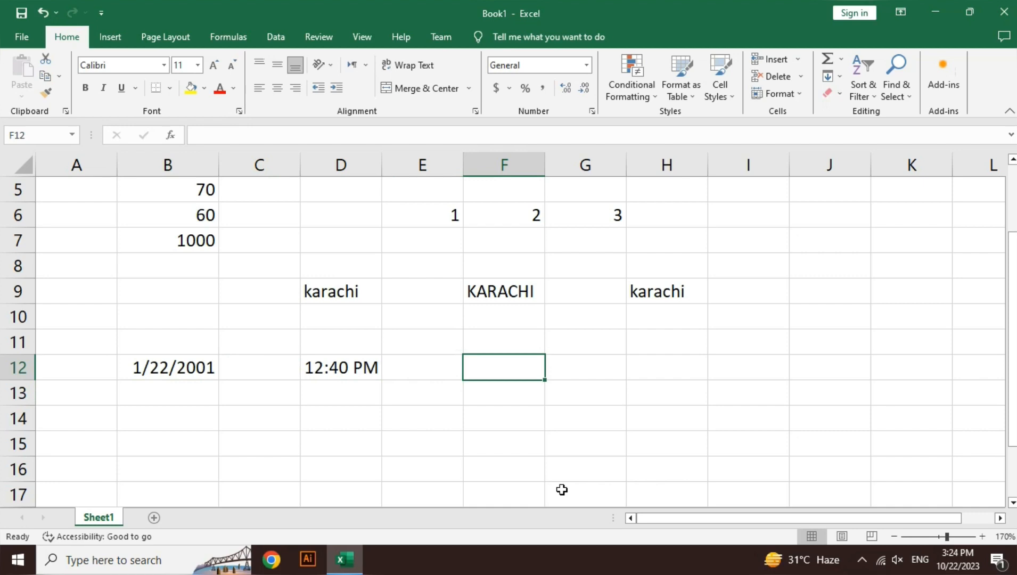
{"action": "key", "text": "ctrl+semicolon"}
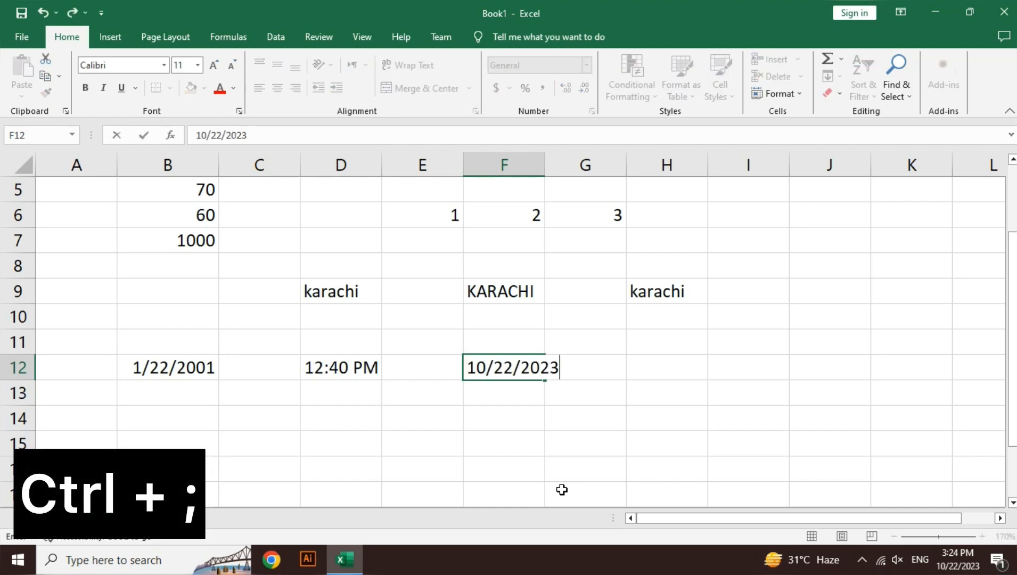
{"action": "key", "text": "Escape"}
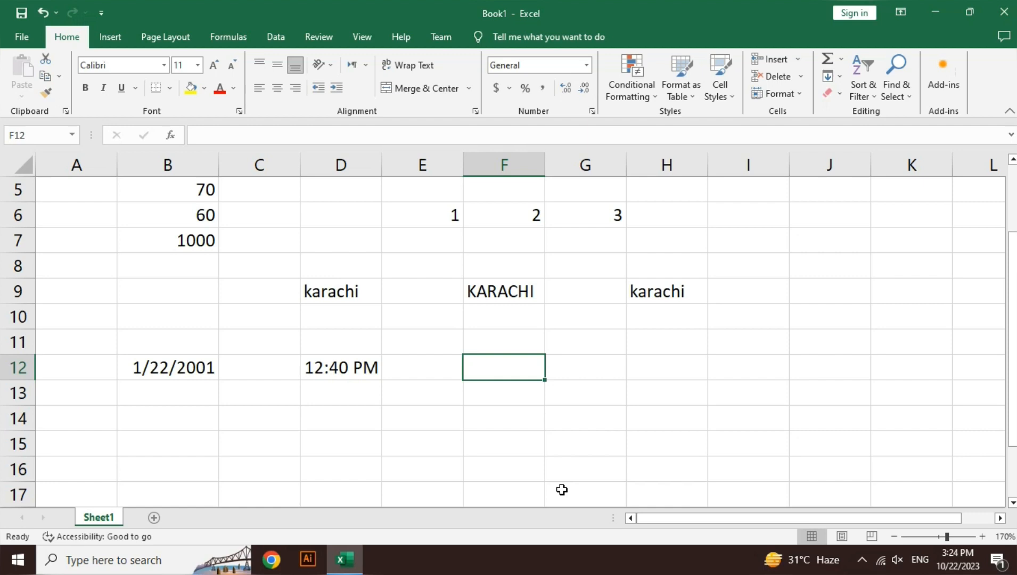
Enter the formula =TODAY() in cell F12, two columns to the right of the time.
{"action": "type", "text": "="}
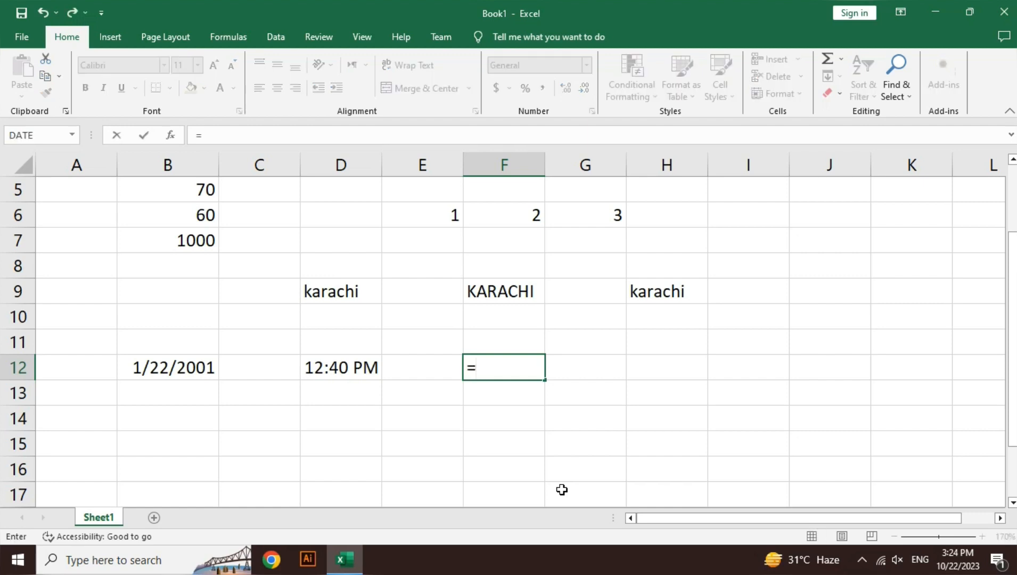
{"action": "type", "text": "today"}
{"action": "key", "text": "Tab"}
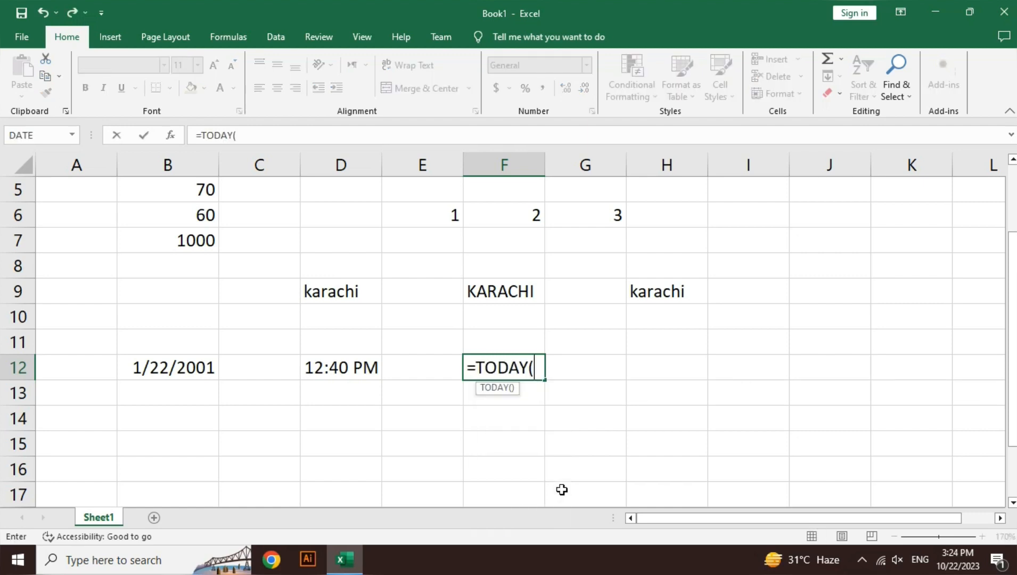
{"action": "type", "text": ")"}
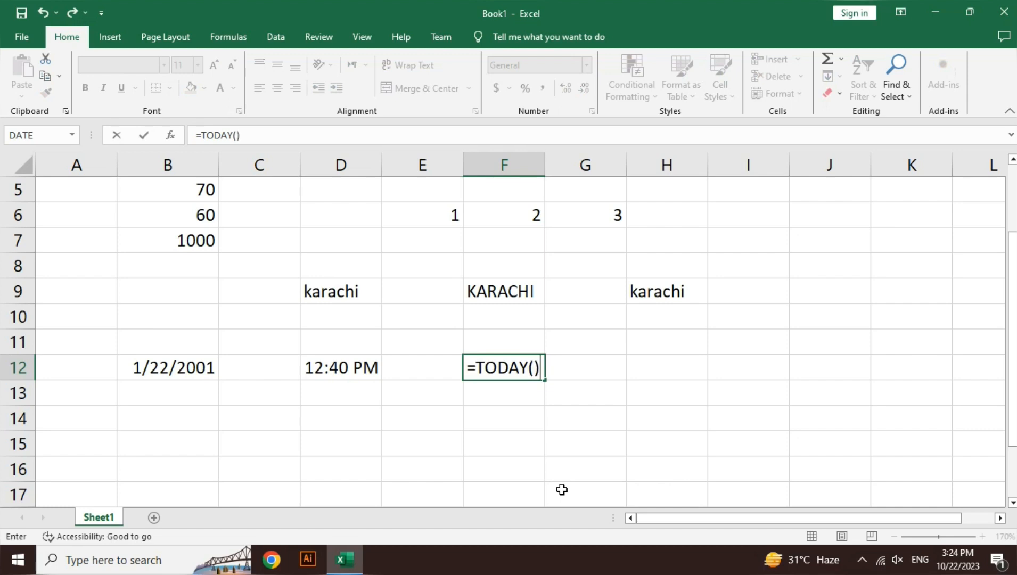
{"action": "key", "text": "Return"}
{"action": "key", "text": "Up"}
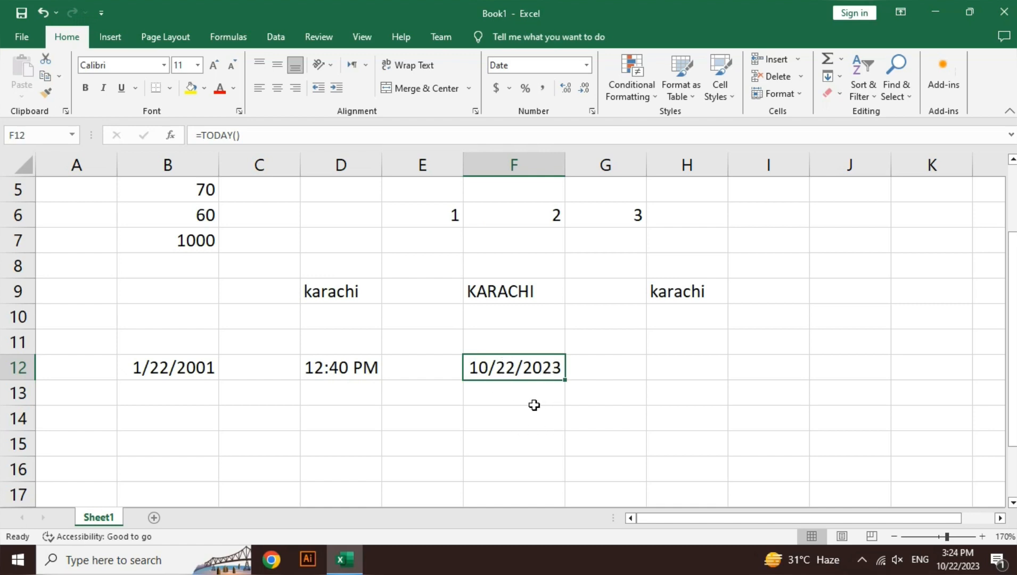
Enter the formula =NOW() in cell H12, two columns to the right of the TODAY formula.
{"action": "left_click", "coordinate": [658, 369]}
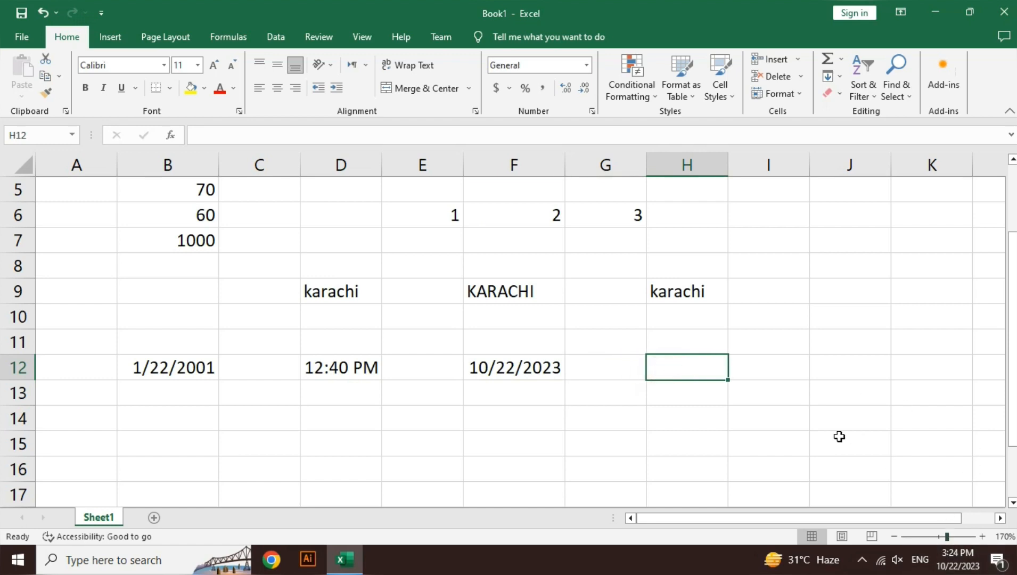
{"action": "type", "text": "=now"}
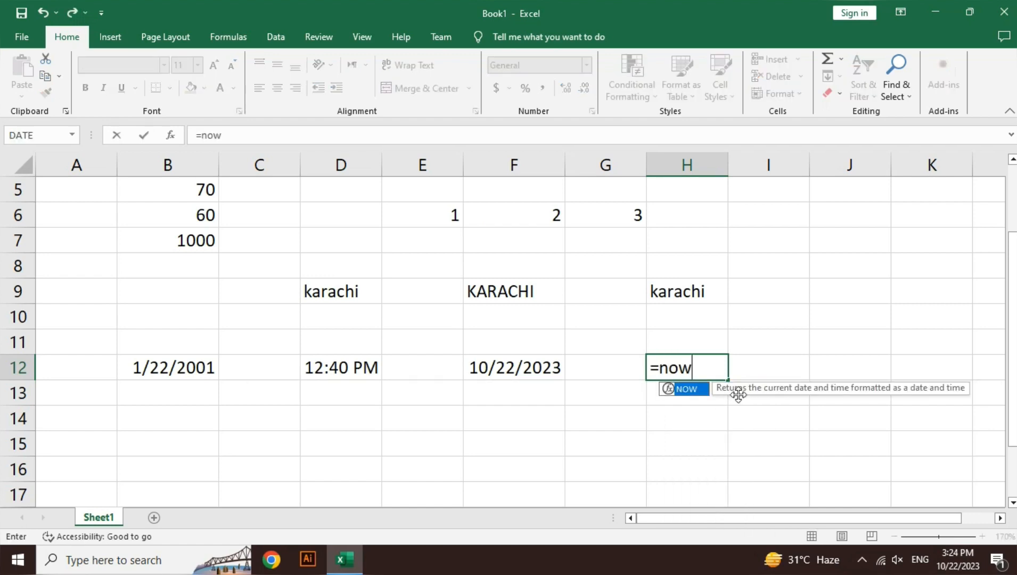
{"action": "key", "text": "Tab"}
{"action": "type", "text": ")"}
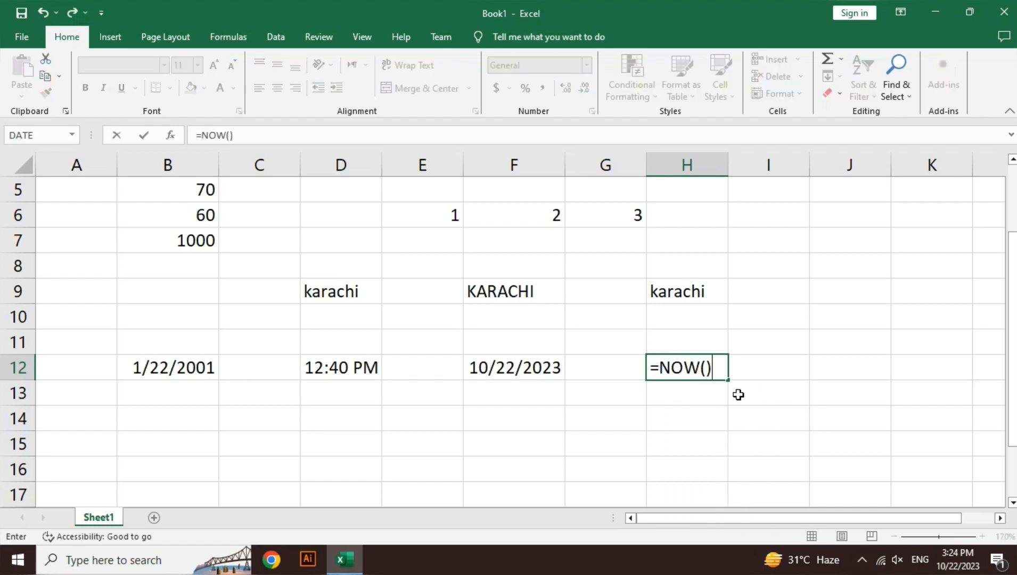
{"action": "key", "text": "Return"}
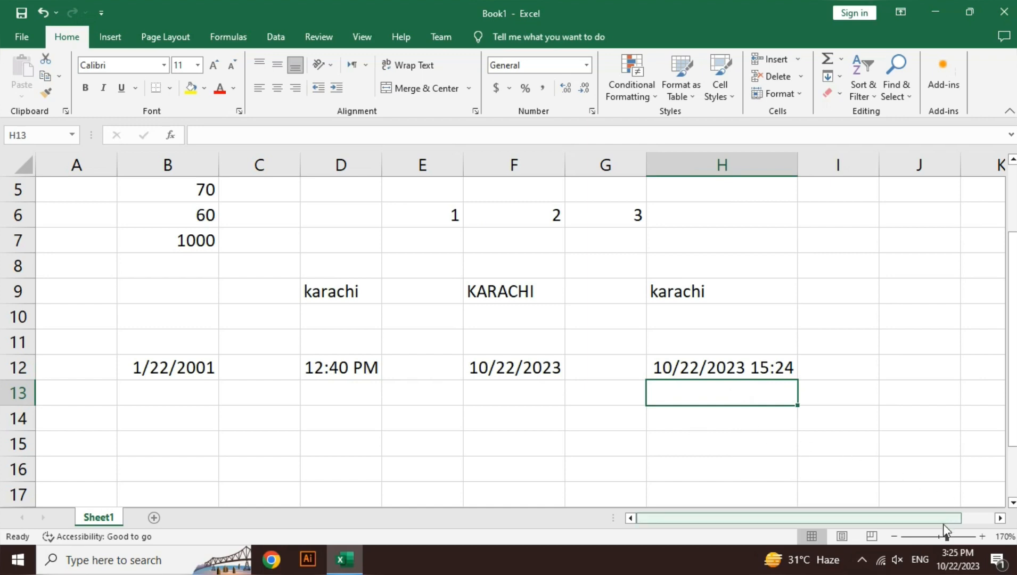
Enter the headings DOJ in cell C15 and DOE in cell E15.
{"action": "left_click", "coordinate": [319, 420]}
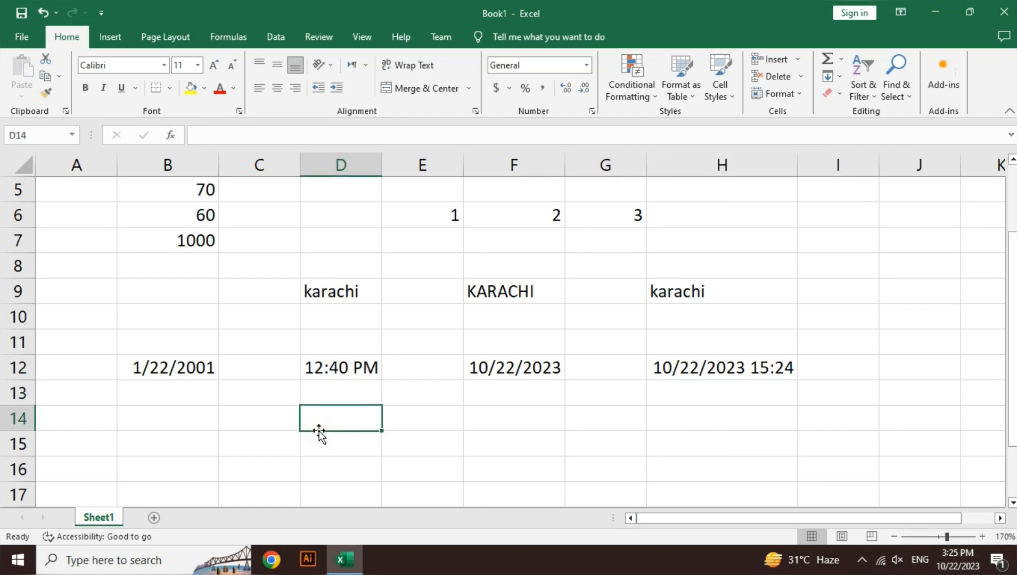
{"action": "left_click", "coordinate": [276, 435]}
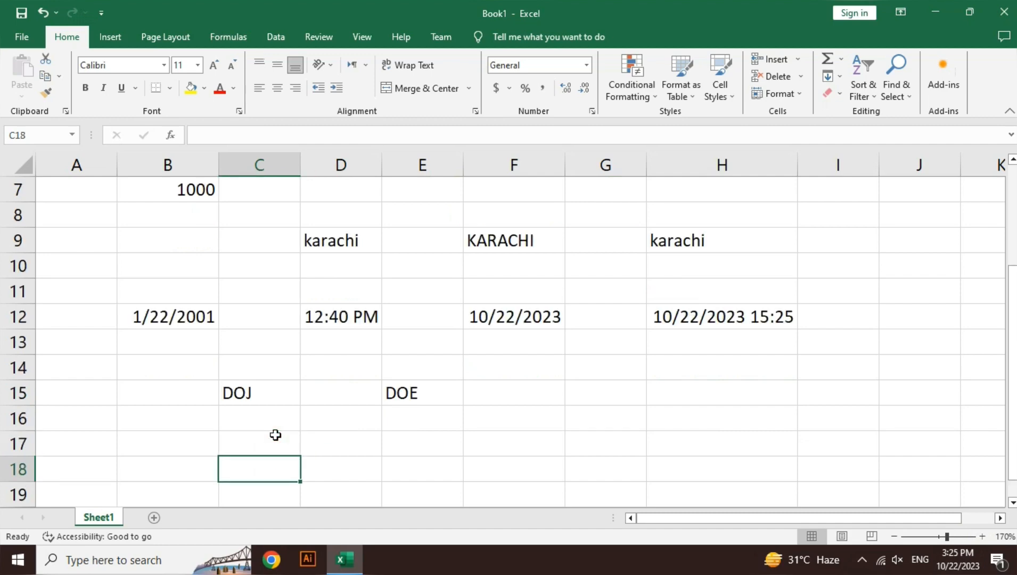
Review the DOJ heading in cell C15 and the DOE heading in cell E15.
{"action": "key", "text": "Up"}
{"action": "key", "text": "Up"}
{"action": "key", "text": "Up"}
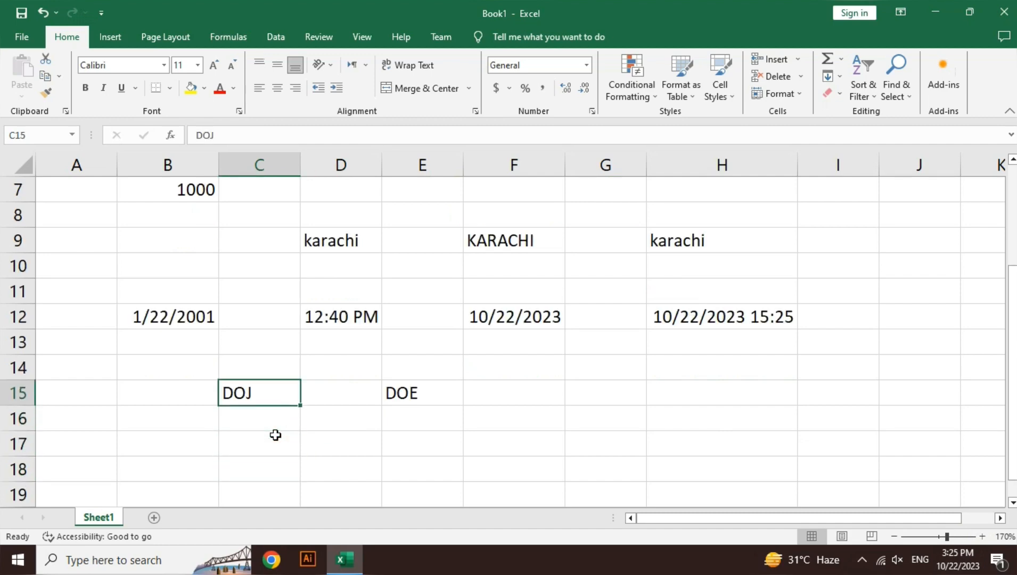
{"action": "key", "text": "Right"}
{"action": "key", "text": "Right"}
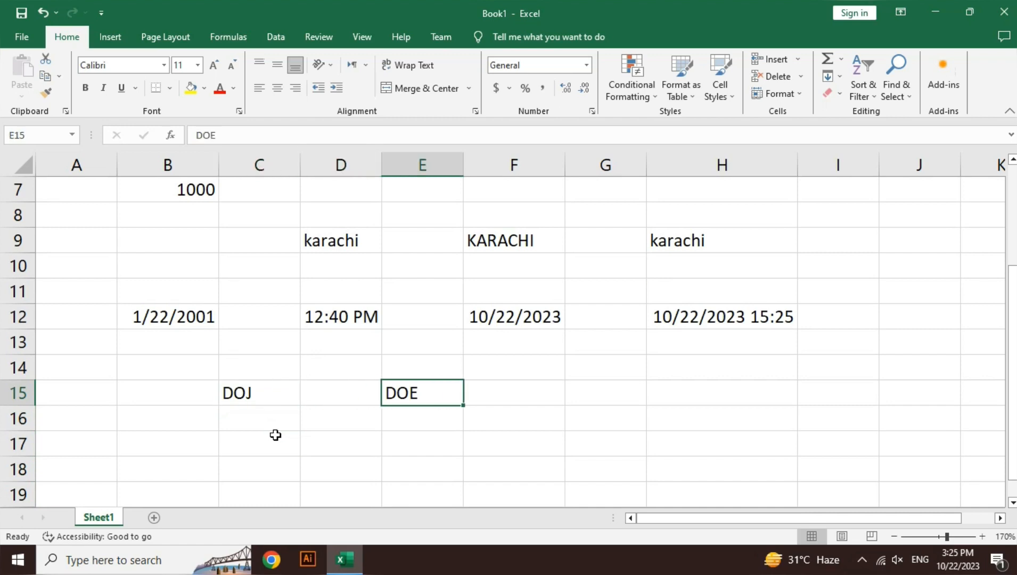
{"action": "key", "text": "Left"}
{"action": "key", "text": "Left"}
{"action": "key", "text": "Left"}
{"action": "key", "text": "Right"}
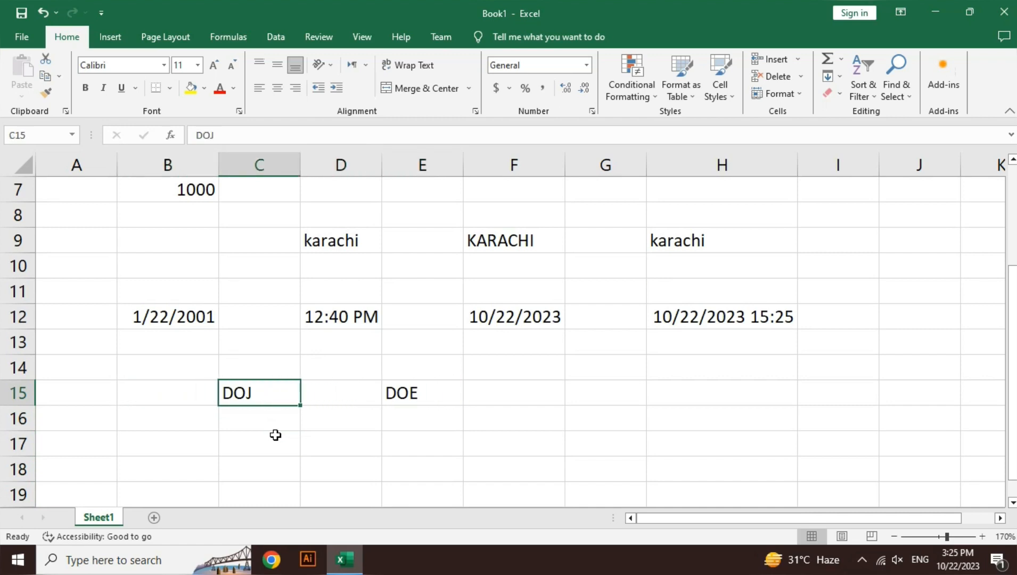
{"action": "key", "text": "Right"}
{"action": "key", "text": "Right"}
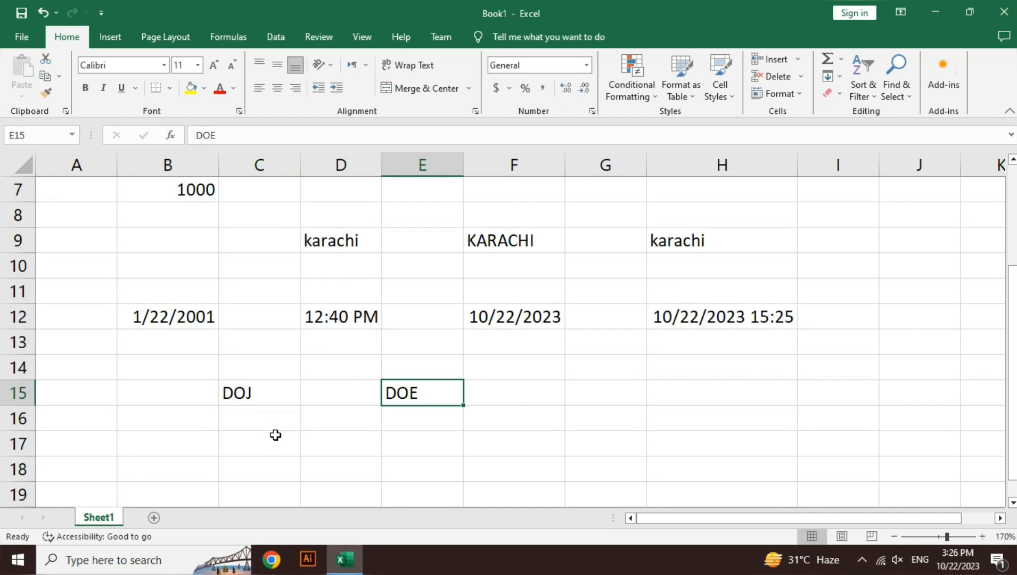
Enter the formula =DATE(2002,5,21) in cell C16 below the DOJ heading.
{"action": "key", "text": "Down"}
{"action": "key", "text": "Left"}
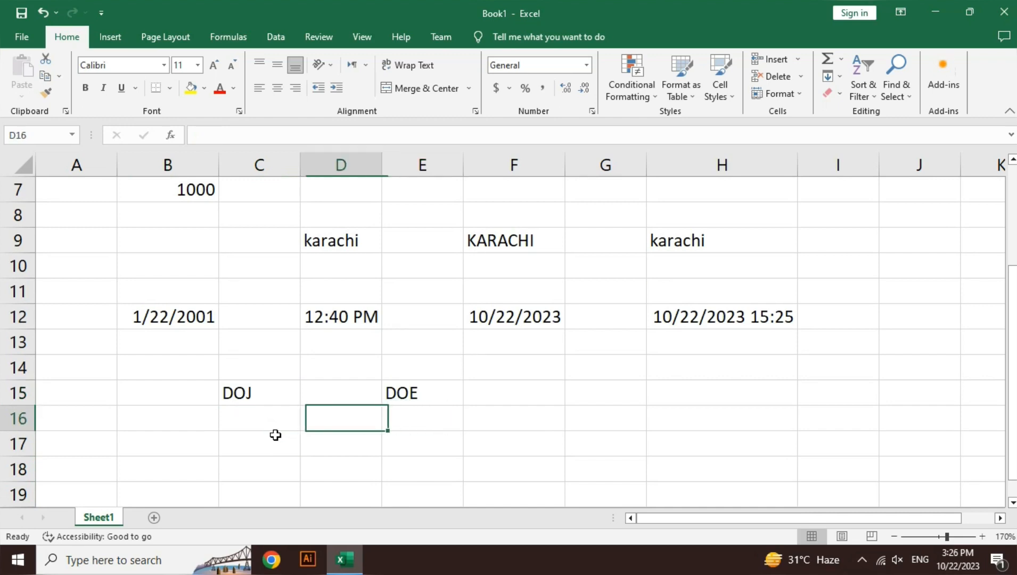
{"action": "key", "text": "Left"}
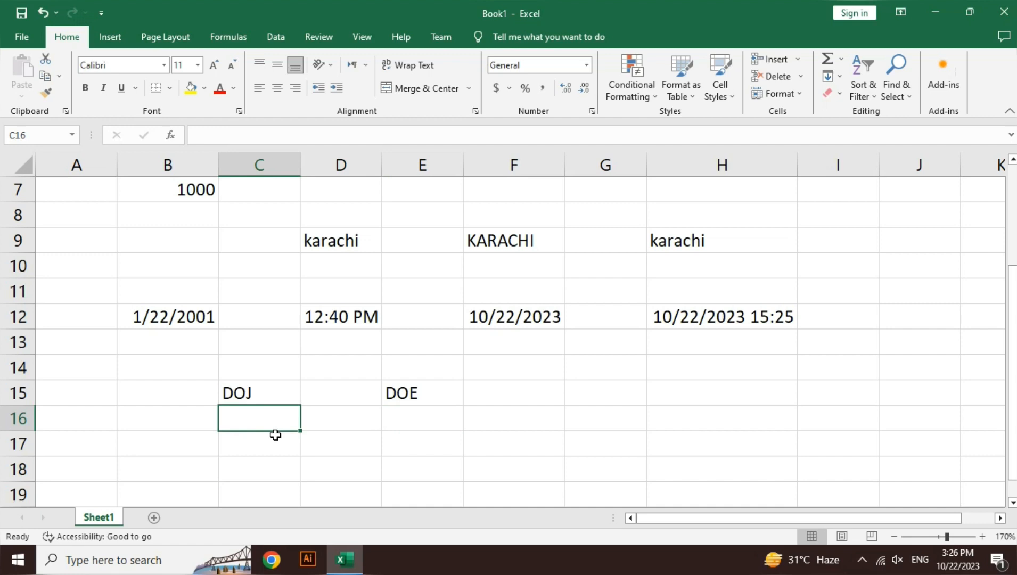
{"action": "type", "text": "=date"}
{"action": "key", "text": "Tab"}
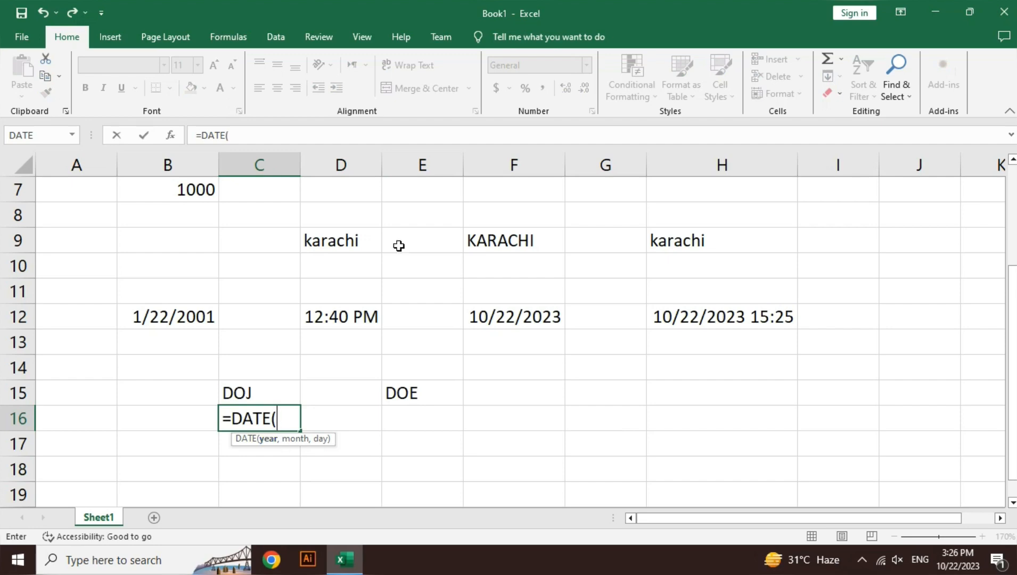
{"action": "type", "text": "2002,"}
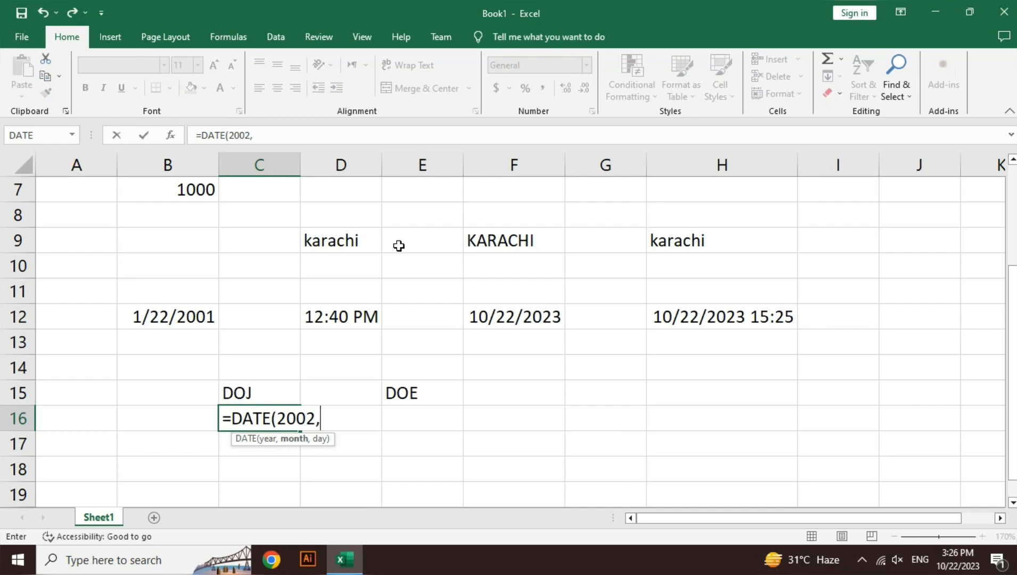
{"action": "type", "text": "5,21"}
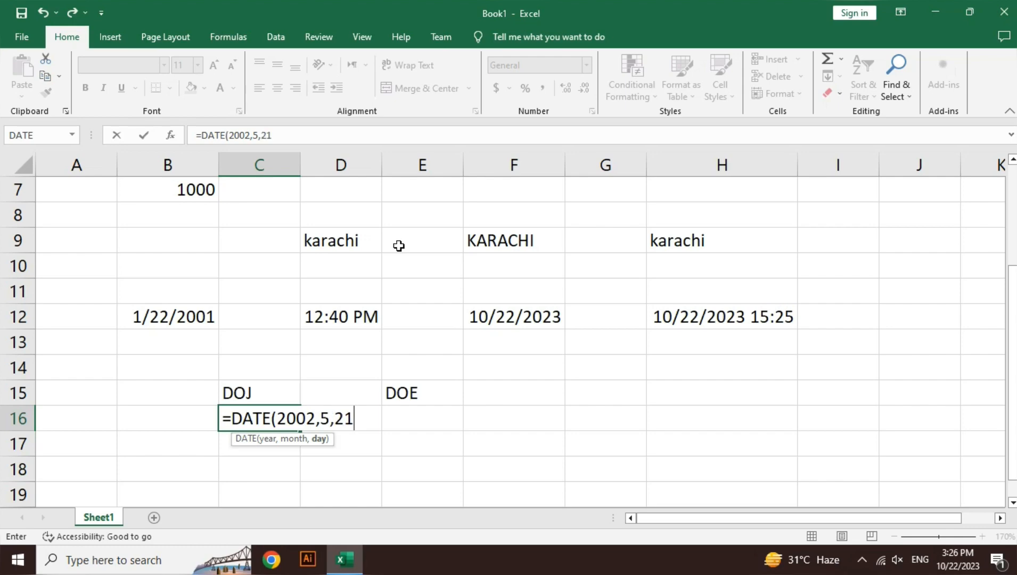
{"action": "type", "text": ")"}
{"action": "key", "text": "Return"}
{"action": "key", "text": "Up"}
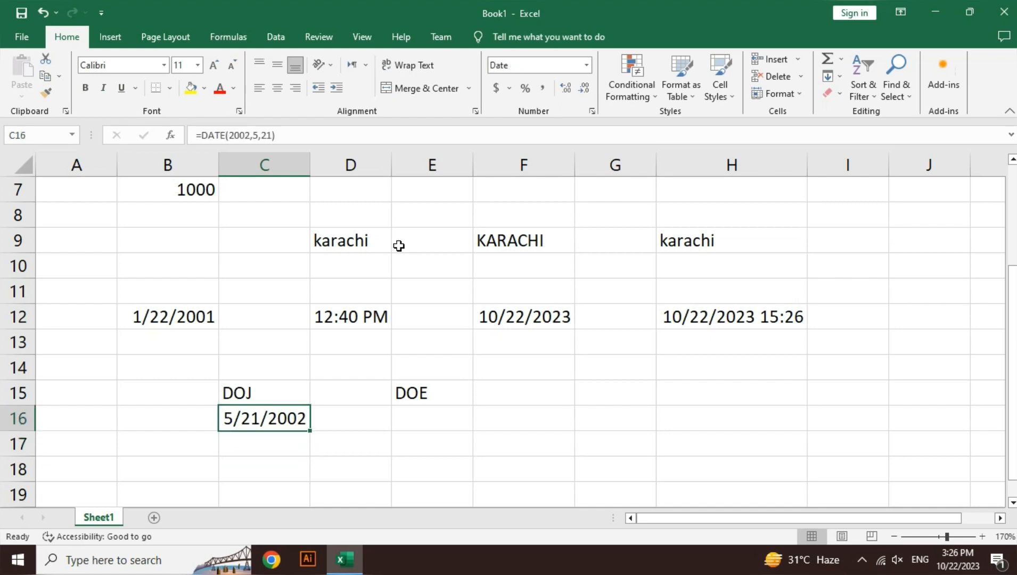
Examine the formula in cell F12 as a reference for the date needed below the DOE heading.
{"action": "key", "text": "Right"}
{"action": "key", "text": "Right"}
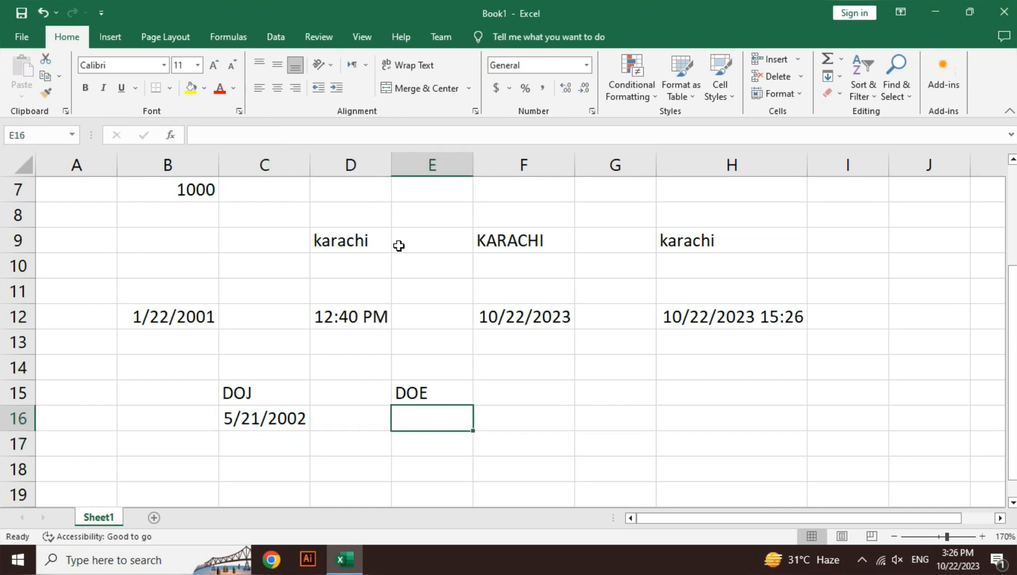
{"action": "key", "text": "Up"}
{"action": "key", "text": "Right"}
{"action": "key", "text": "Up"}
{"action": "key", "text": "Up"}
{"action": "key", "text": "Up"}
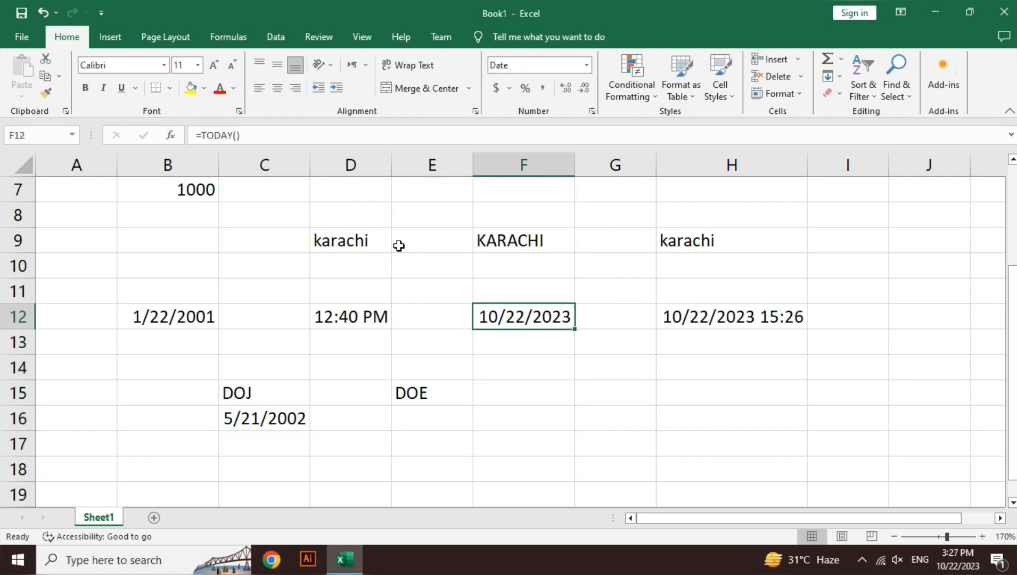
Enter the formula =TODAY() in cell E16 below the DOE heading.
{"action": "key", "text": "Down"}
{"action": "key", "text": "Down"}
{"action": "key", "text": "Down"}
{"action": "key", "text": "Down"}
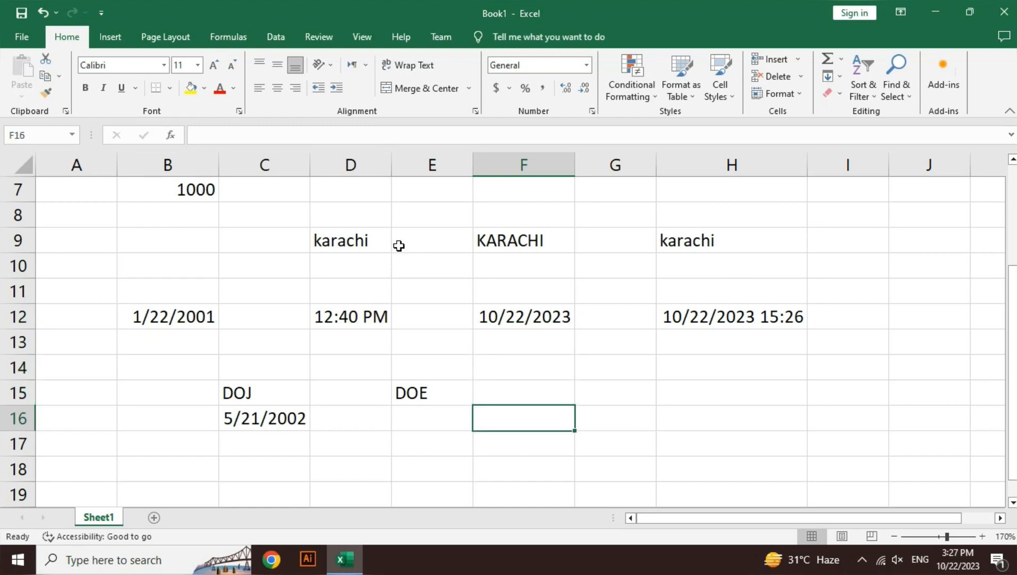
{"action": "key", "text": "Left"}
{"action": "type", "text": "=today"}
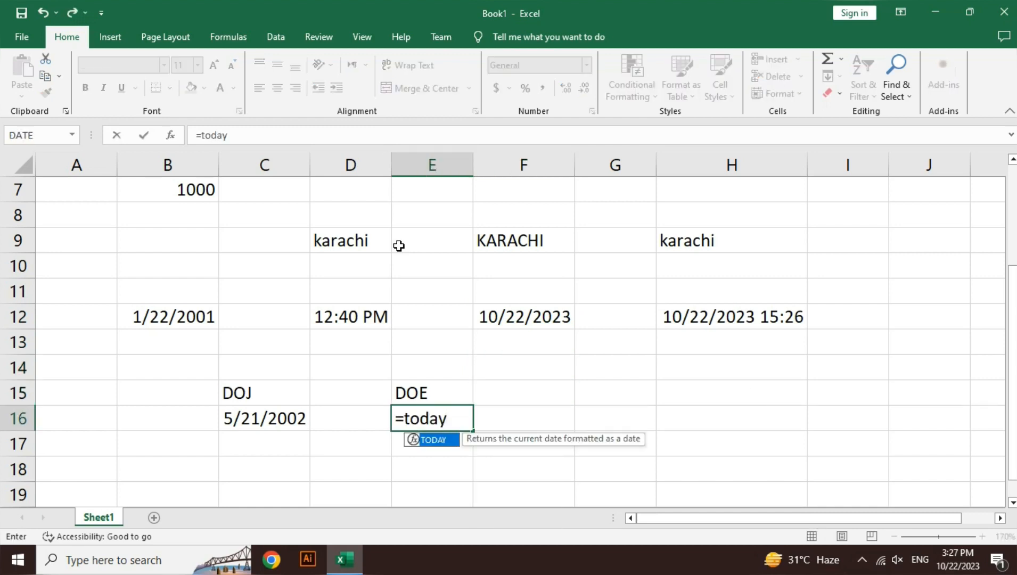
{"action": "key", "text": "Tab"}
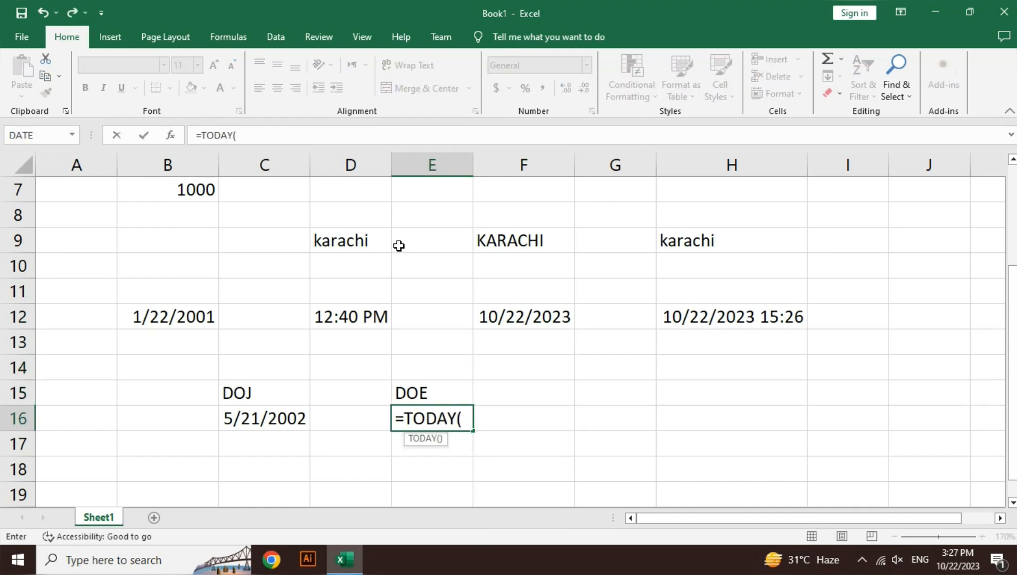
{"action": "type", "text": ")"}
{"action": "key", "text": "Return"}
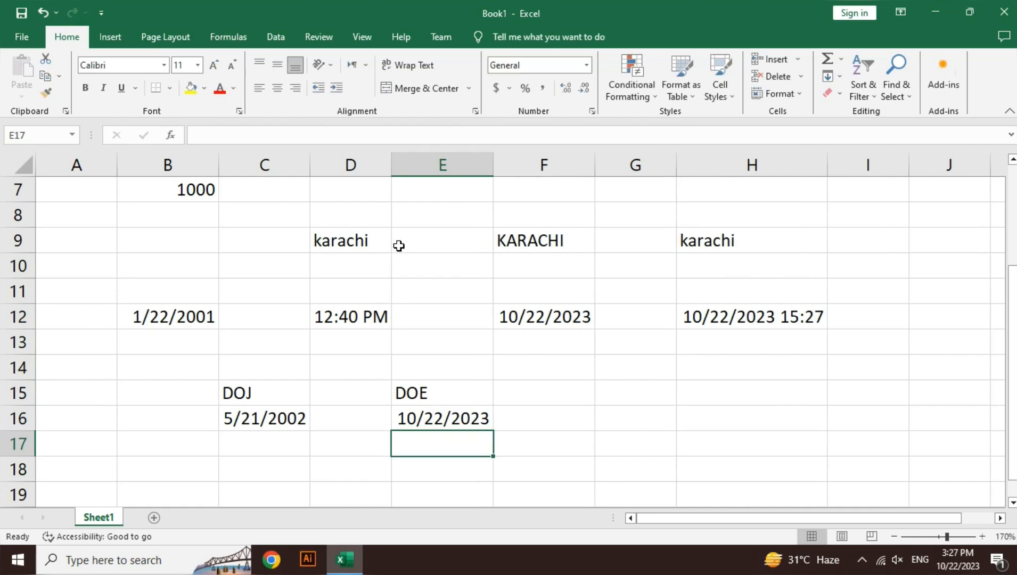
Enter the heading "count days" in cell G15, two columns to the right of DOE.
{"action": "key", "text": "Right"}
{"action": "key", "text": "Right"}
{"action": "key", "text": "Up"}
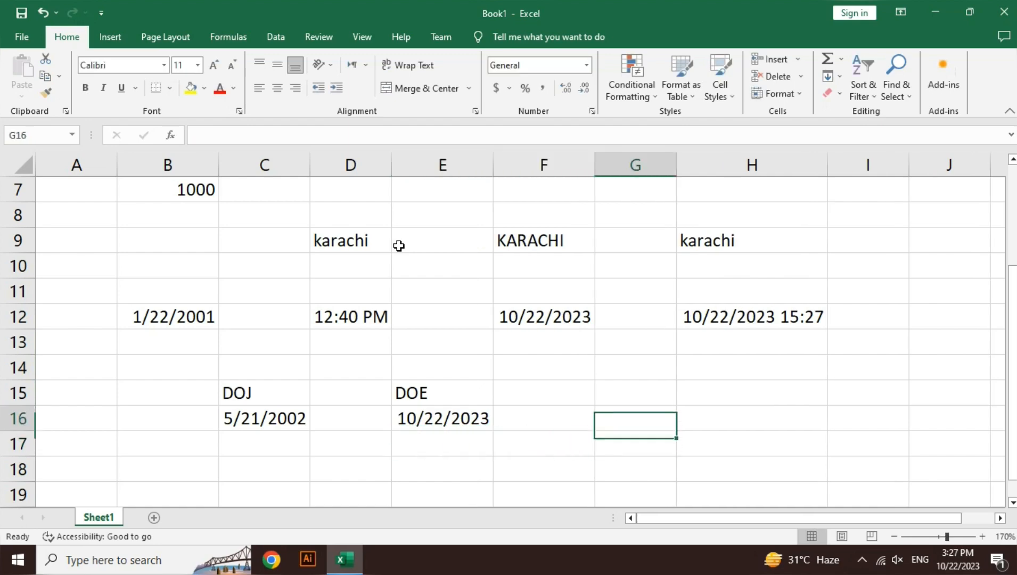
{"action": "key", "text": "Up"}
{"action": "type", "text": "count days"}
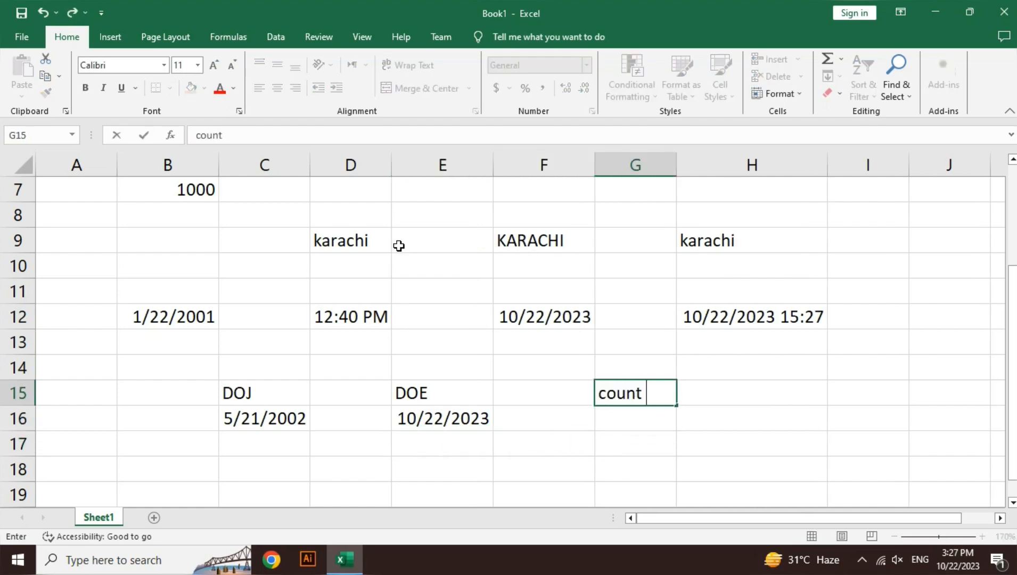
{"action": "key", "text": "Return"}
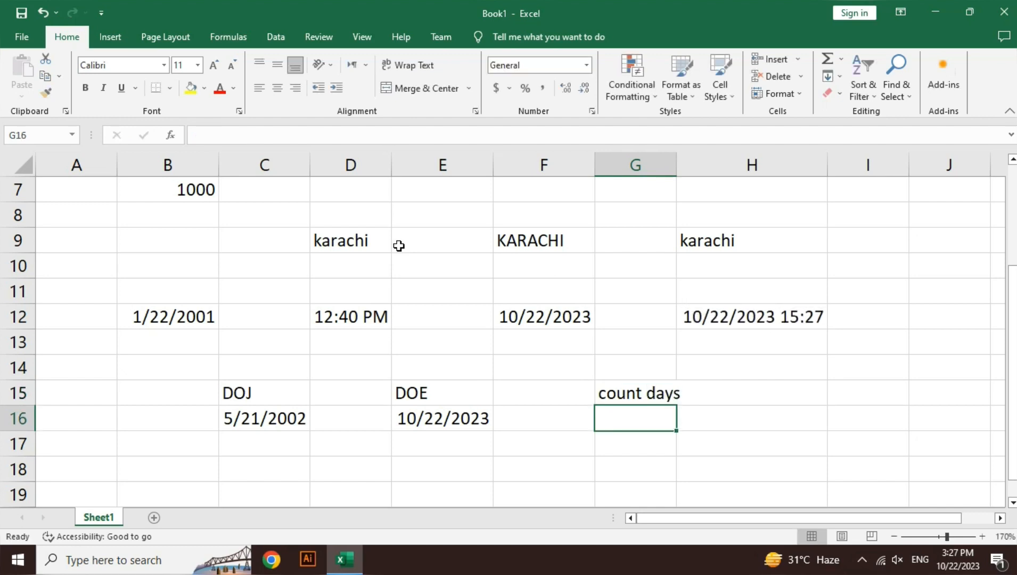
Enter the formula =DAYS360(C16,E16) in cell G16 below the "count days" heading.
{"action": "type", "text": "="}
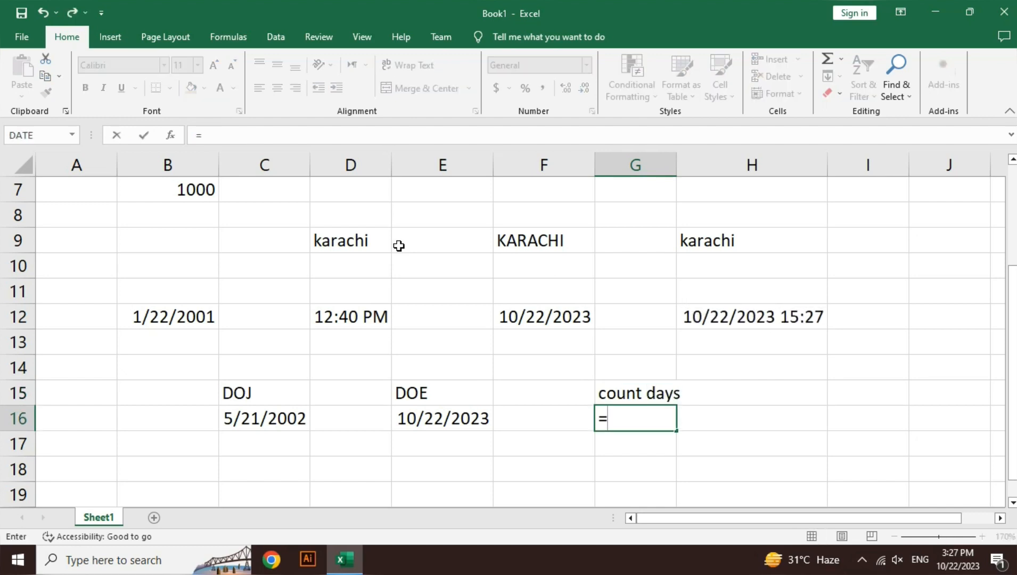
{"action": "type", "text": "days"}
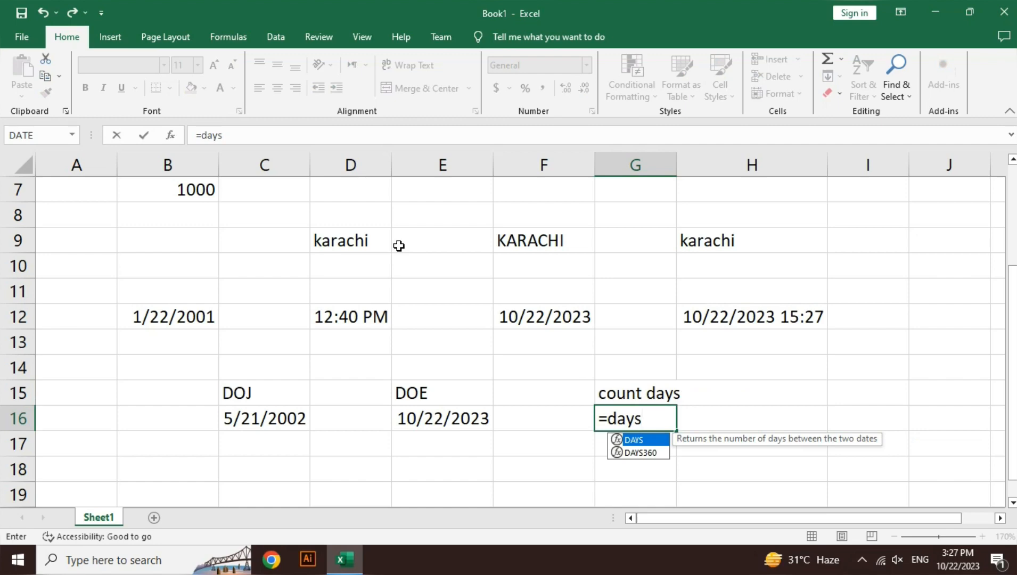
{"action": "key", "text": "Down"}
{"action": "key", "text": "Tab"}
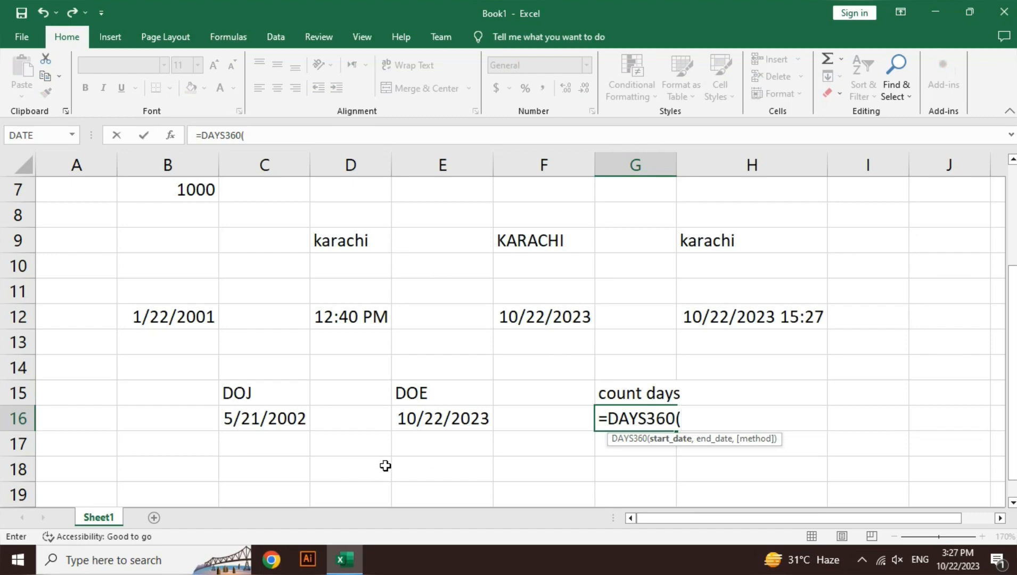
{"action": "left_click", "coordinate": [275, 417]}
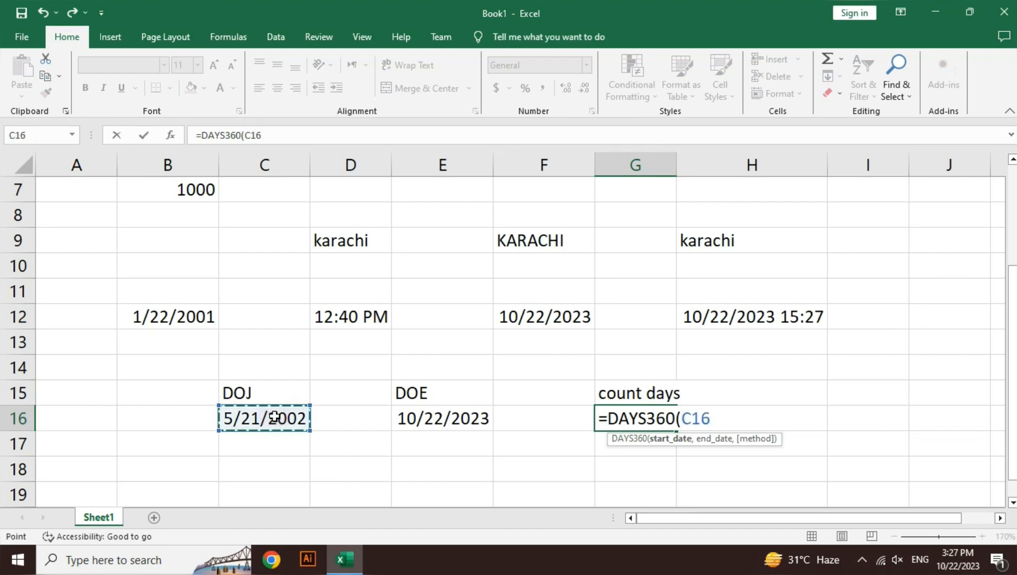
{"action": "type", "text": ","}
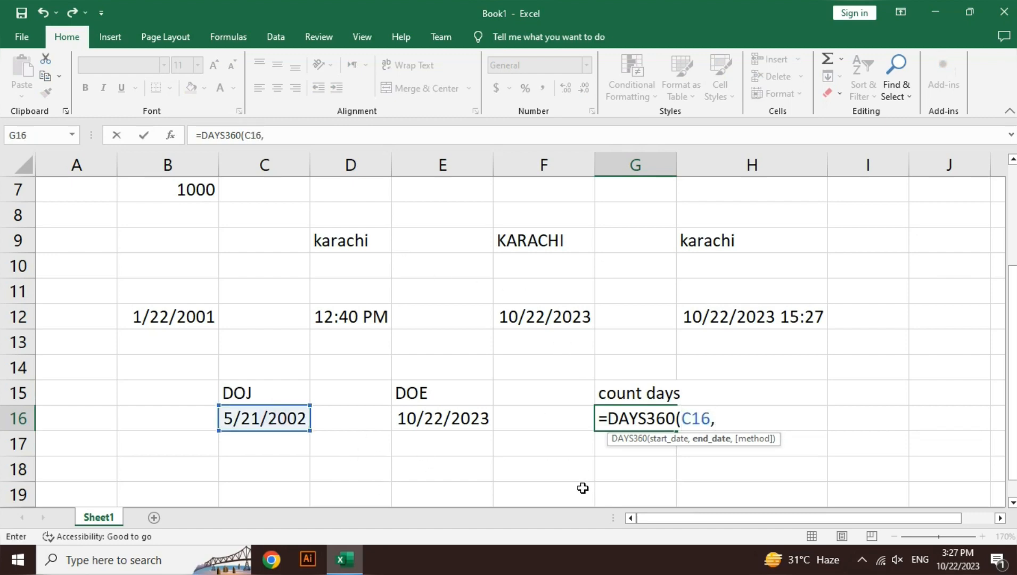
{"action": "left_click", "coordinate": [451, 419]}
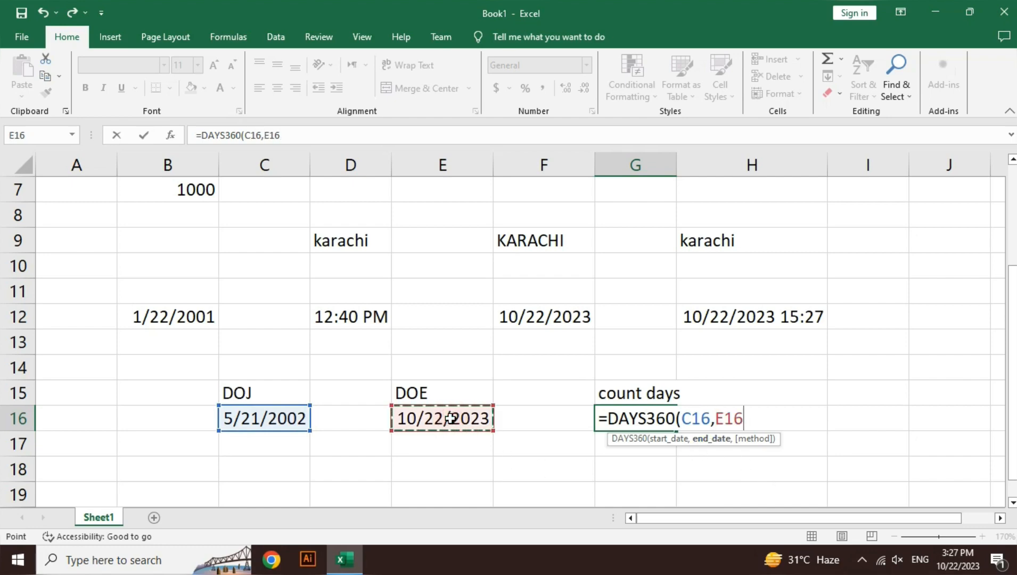
{"action": "type", "text": ","}
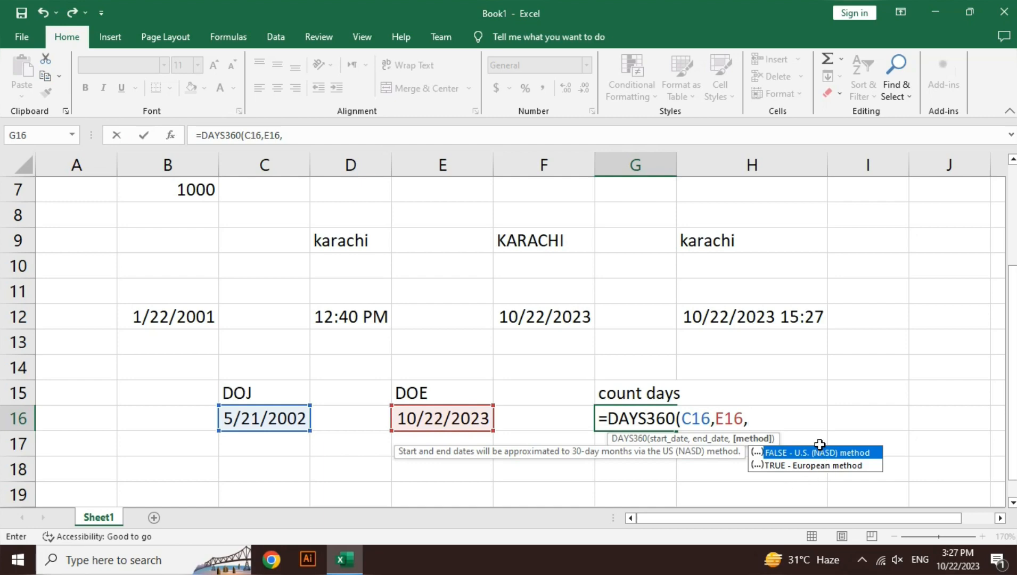
{"action": "key", "text": "BackSpace"}
{"action": "type", "text": ")"}
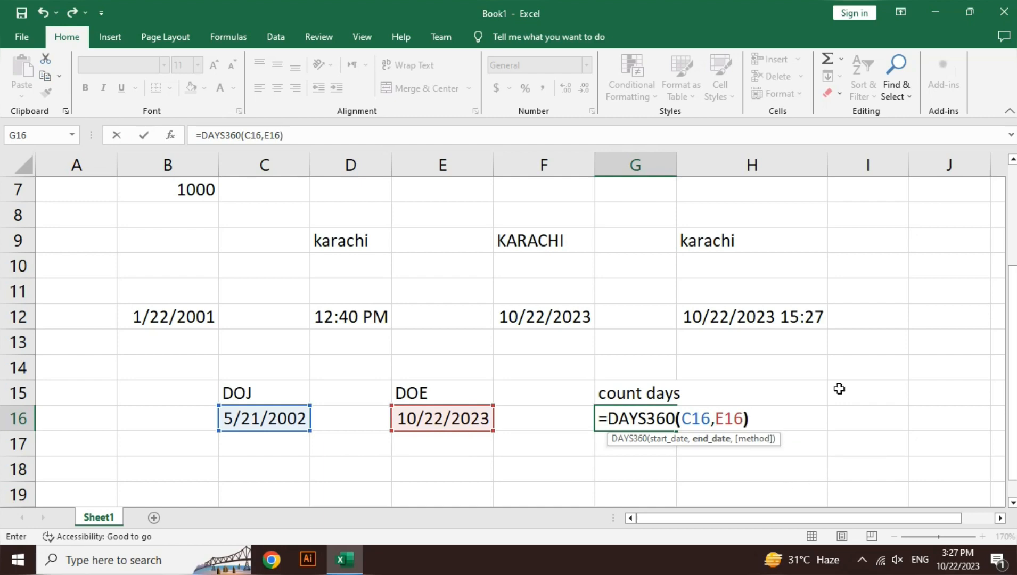
{"action": "key", "text": "Return"}
{"action": "key", "text": "Up"}
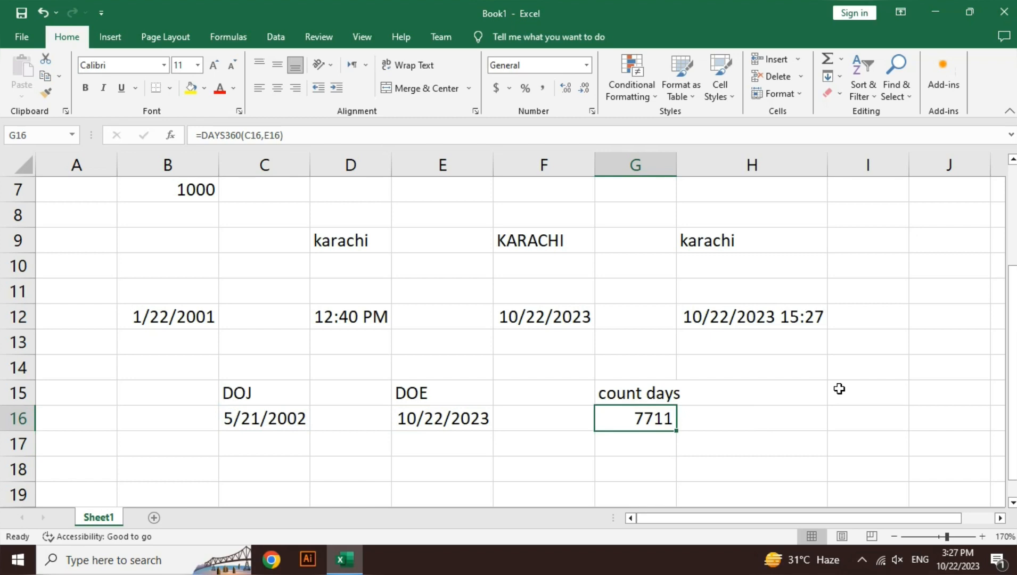
{"action": "key", "text": "Down"}
{"action": "key", "text": "Down"}
{"action": "key", "text": "Down"}
{"action": "key", "text": "Down"}
{"action": "key", "text": "Down"}
{"action": "key", "text": "Down"}
{"action": "key", "text": "Down"}
{"action": "key", "text": "Down"}
{"action": "key", "text": "Down"}
{"action": "key", "text": "Down"}
{"action": "key", "text": "Down"}
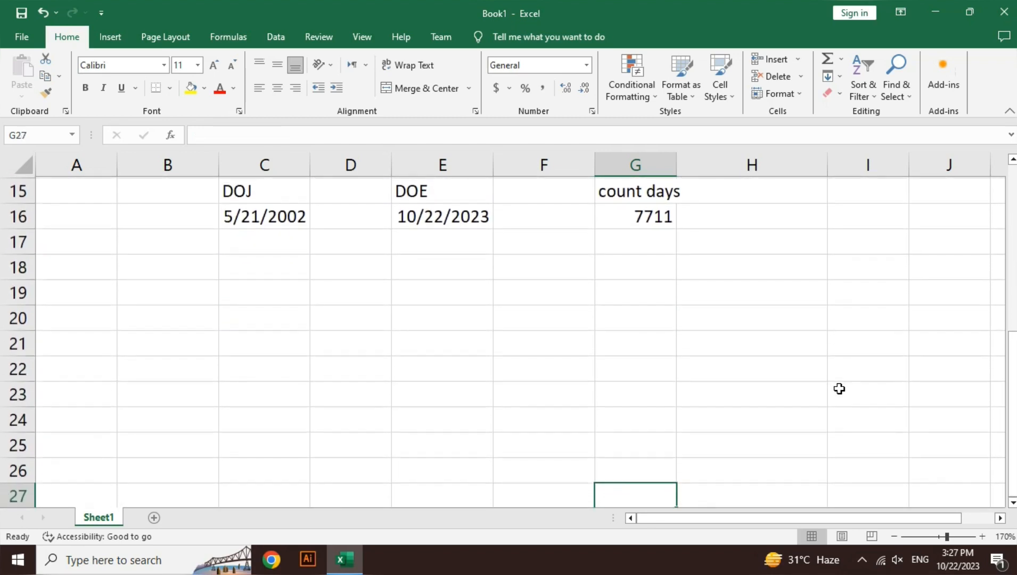
{"action": "key", "text": "Up"}
{"action": "key", "text": "Up"}
{"action": "key", "text": "Up"}
{"action": "key", "text": "Up"}
{"action": "key", "text": "Up"}
{"action": "key", "text": "Left"}
{"action": "key", "text": "Left"}
{"action": "key", "text": "Left"}
{"action": "key", "text": "Left"}
{"action": "key", "text": "Left"}
{"action": "key", "text": "Up"}
{"action": "key", "text": "Up"}
{"action": "key", "text": "Up"}
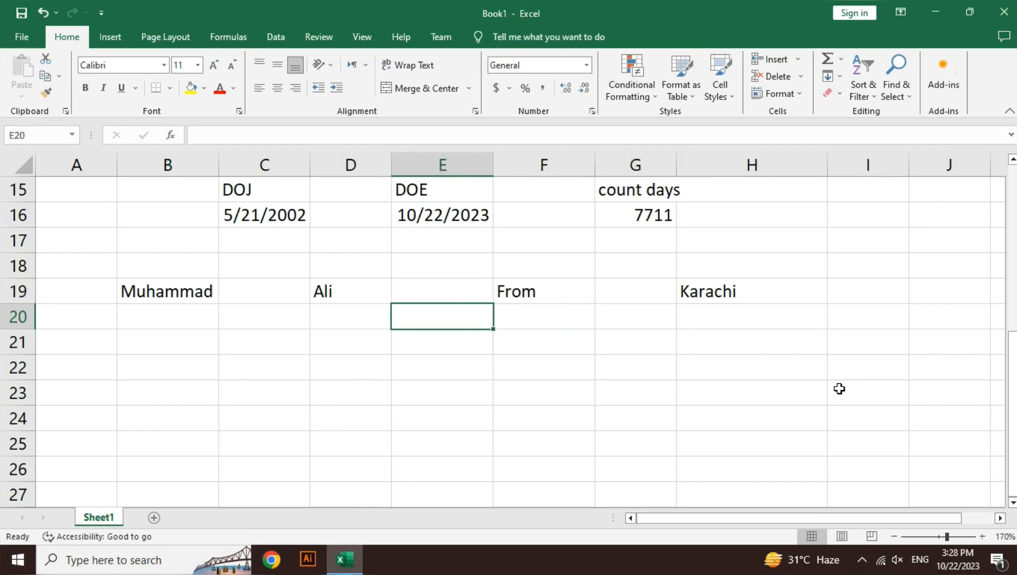
Examine the separate words in row 19, from column B to column H, as source text for joining.
{"action": "key", "text": "Left"}
{"action": "key", "text": "Left"}
{"action": "key", "text": "Left"}
{"action": "key", "text": "Up"}
{"action": "key", "text": "Right"}
{"action": "key", "text": "Right"}
{"action": "key", "text": "Right"}
{"action": "key", "text": "Right"}
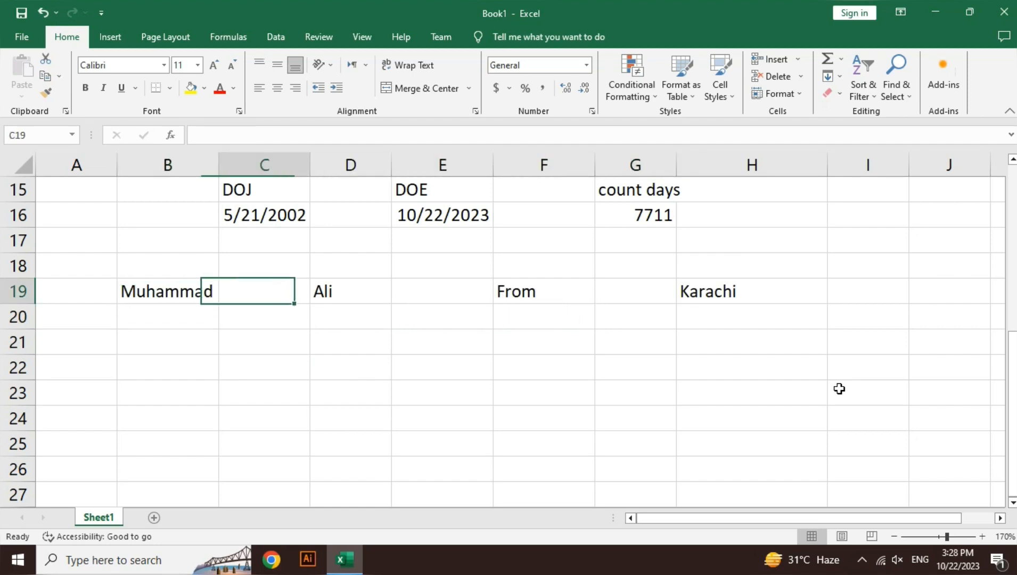
{"action": "key", "text": "Right"}
{"action": "key", "text": "Right"}
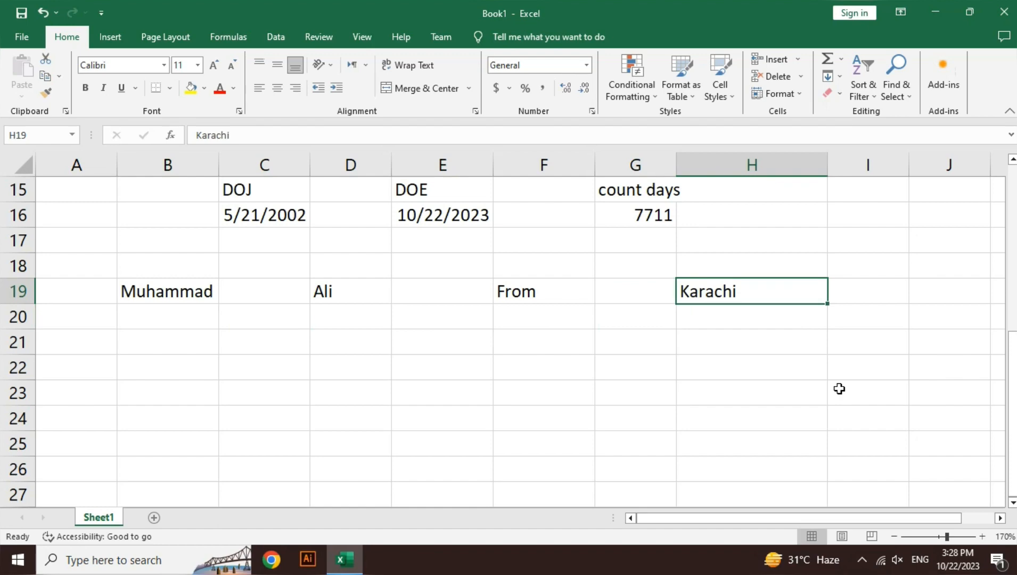
Enter the formula =CONCATENATE(B19,D19,F19,H19) in cell E23 to join the words of row 19.
{"action": "key", "text": "Down"}
{"action": "key", "text": "Down"}
{"action": "key", "text": "Left"}
{"action": "key", "text": "Left"}
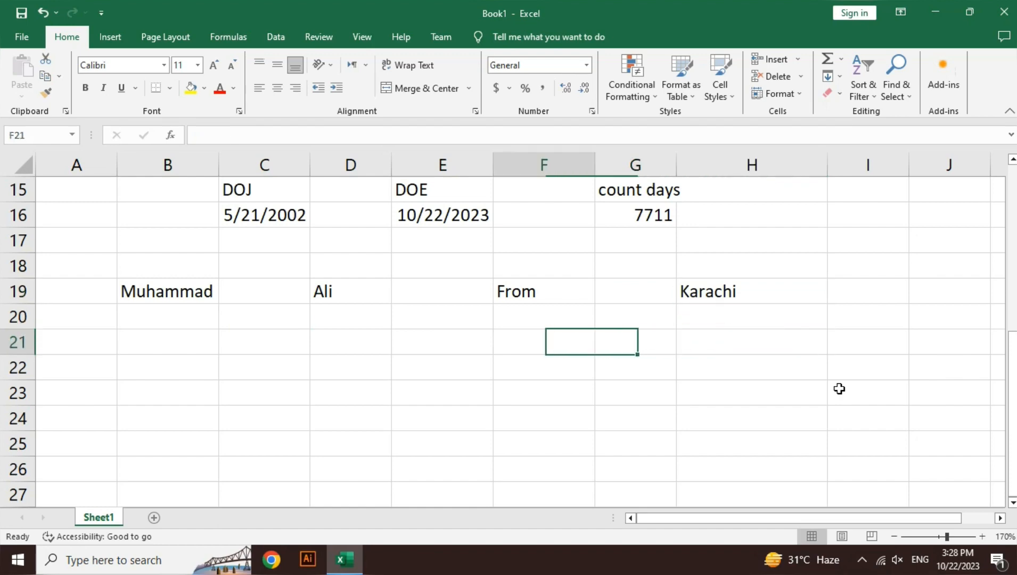
{"action": "key", "text": "Left"}
{"action": "key", "text": "Down"}
{"action": "key", "text": "Down"}
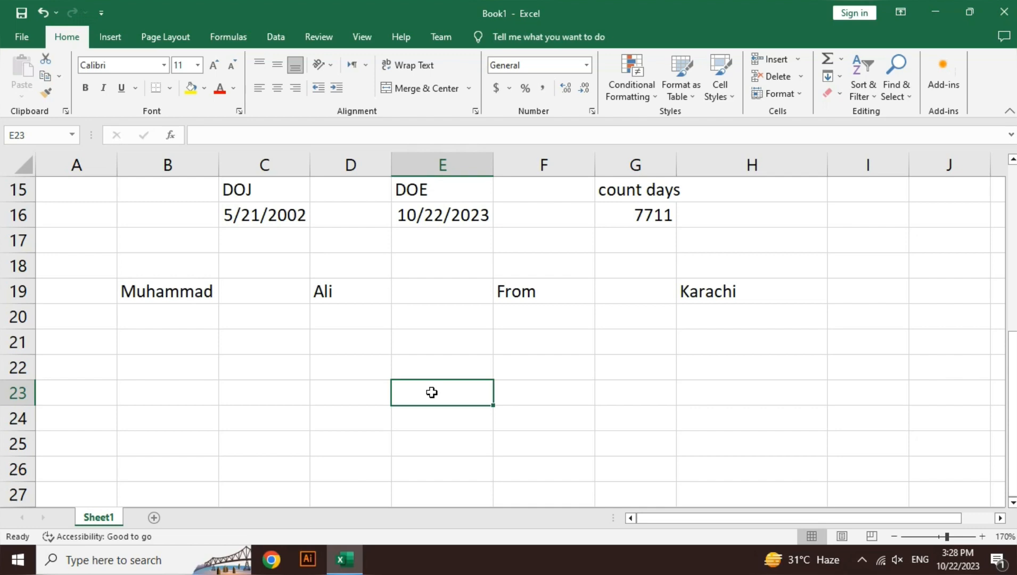
{"action": "type", "text": "=co"}
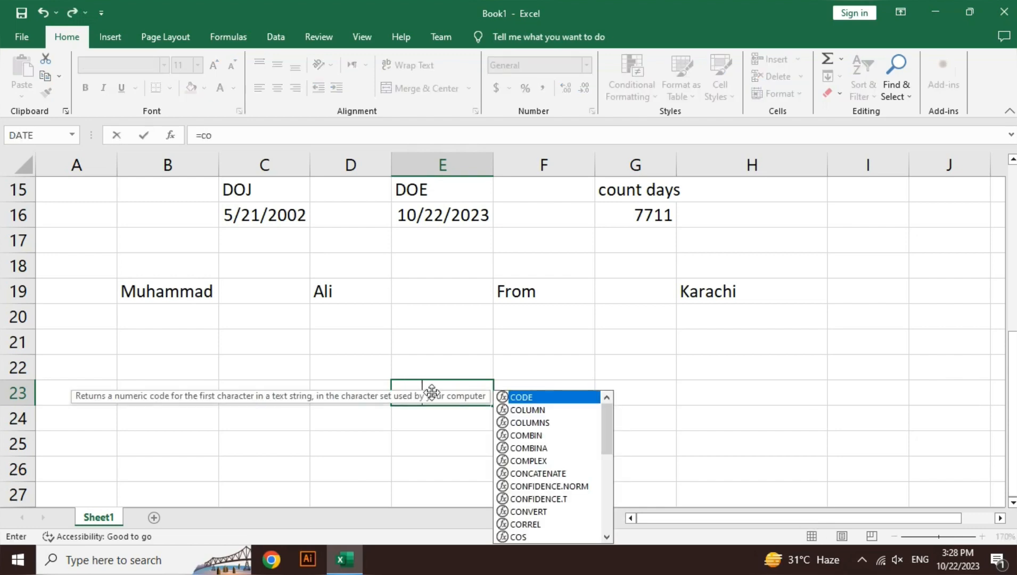
{"action": "type", "text": "n"}
{"action": "key", "text": "Tab"}
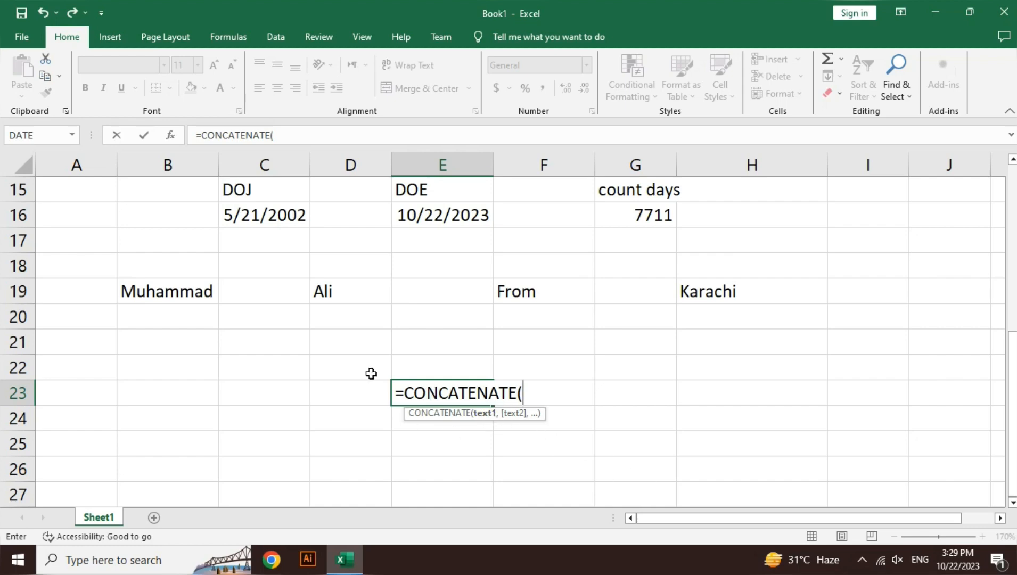
{"action": "left_click", "coordinate": [170, 292]}
{"action": "type", "text": ","}
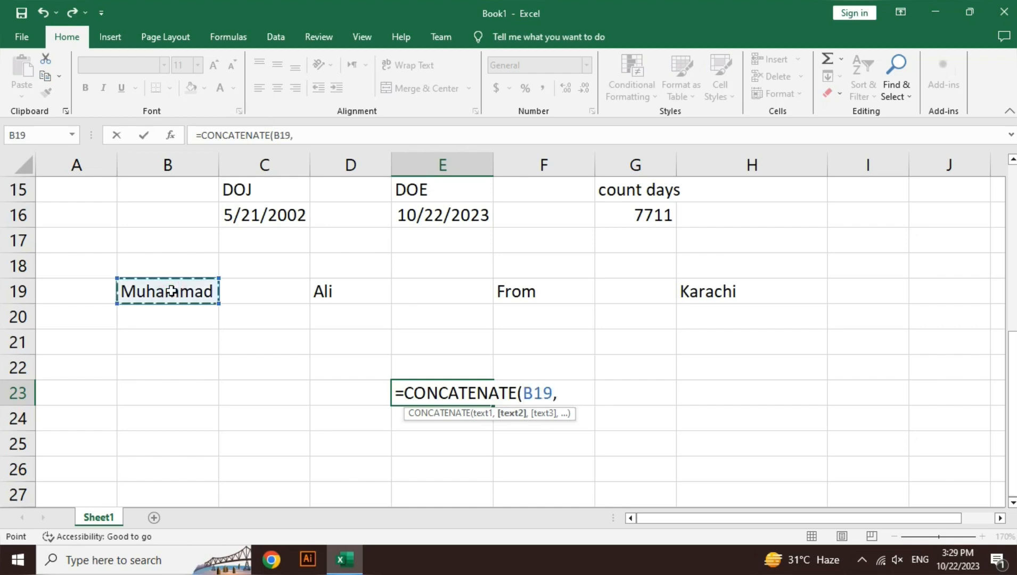
{"action": "left_click", "coordinate": [366, 288]}
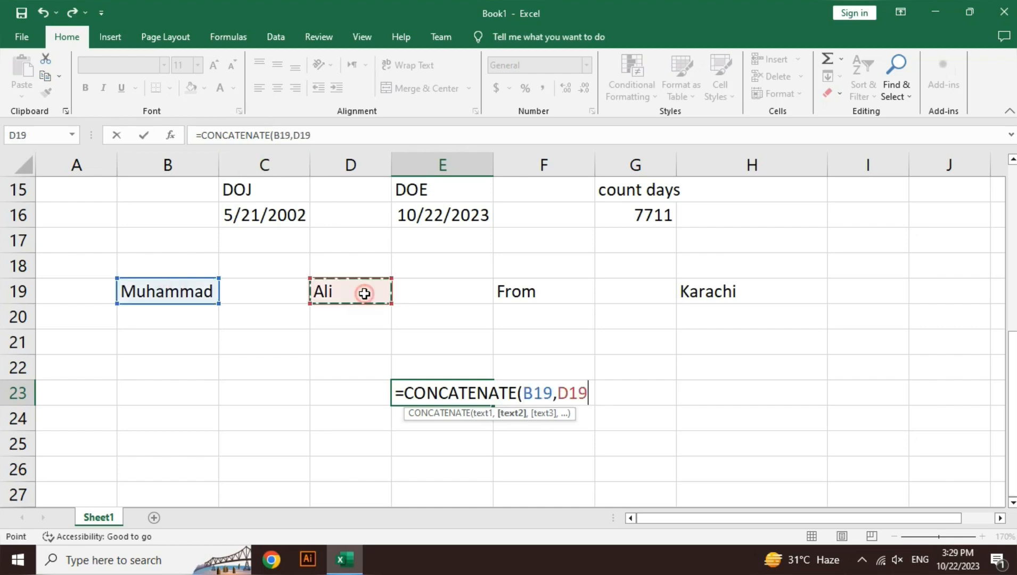
{"action": "type", "text": ","}
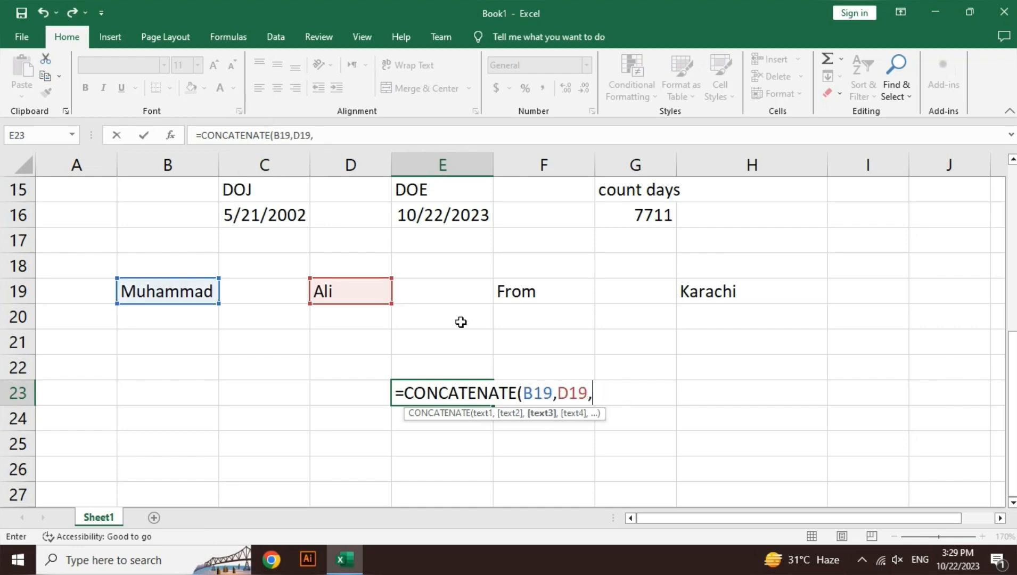
{"action": "left_click", "coordinate": [547, 286]}
{"action": "type", "text": ","}
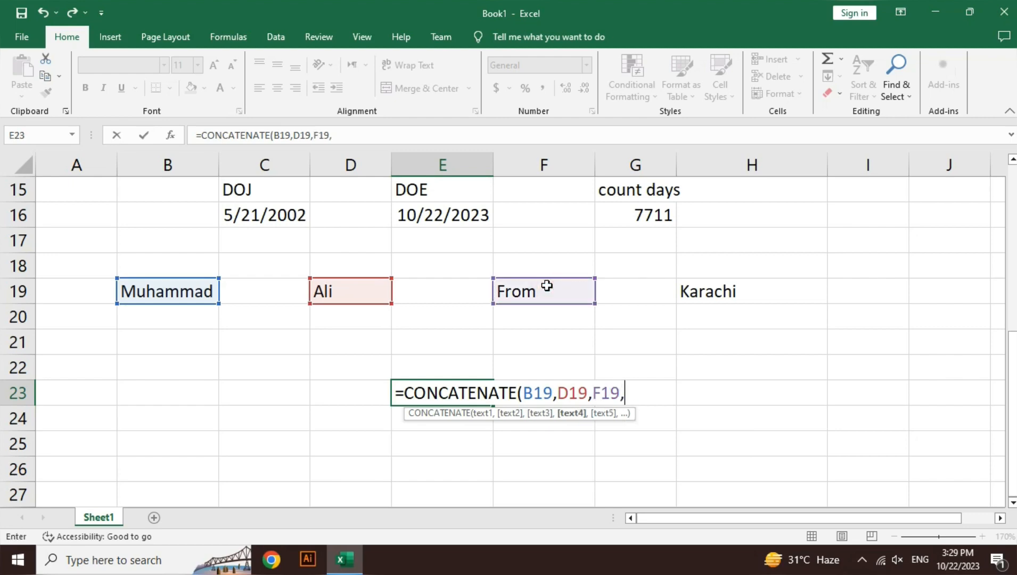
{"action": "left_click", "coordinate": [699, 284]}
{"action": "type", "text": ")"}
{"action": "key", "text": "Return"}
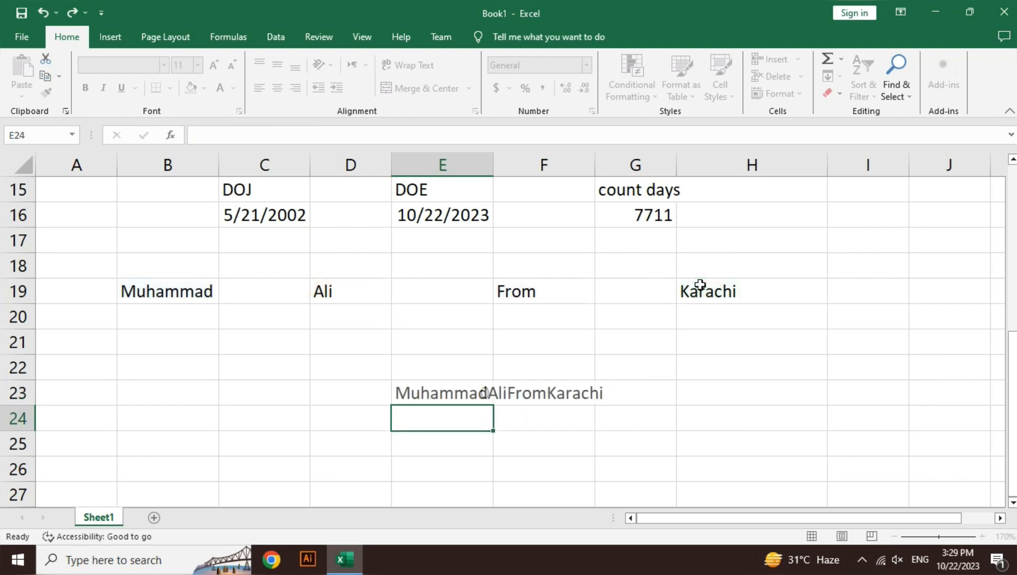
Edit the CONCATENATE formula in cell E23 to insert a " " argument between B19 and D19.
{"action": "scroll", "coordinate": [793, 384], "scroll_direction": "down", "scroll_amount": 1}
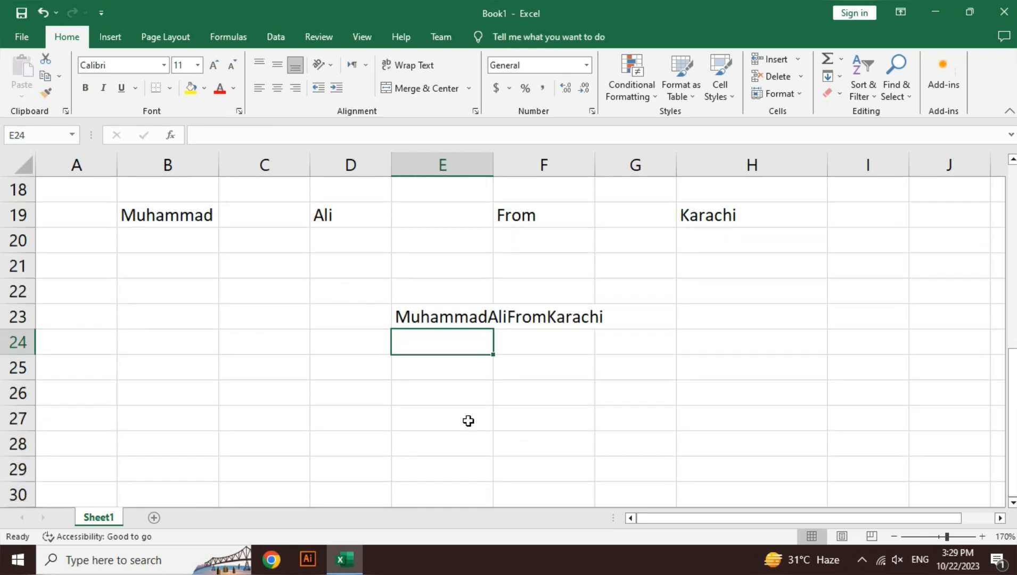
{"action": "double_click", "coordinate": [450, 318]}
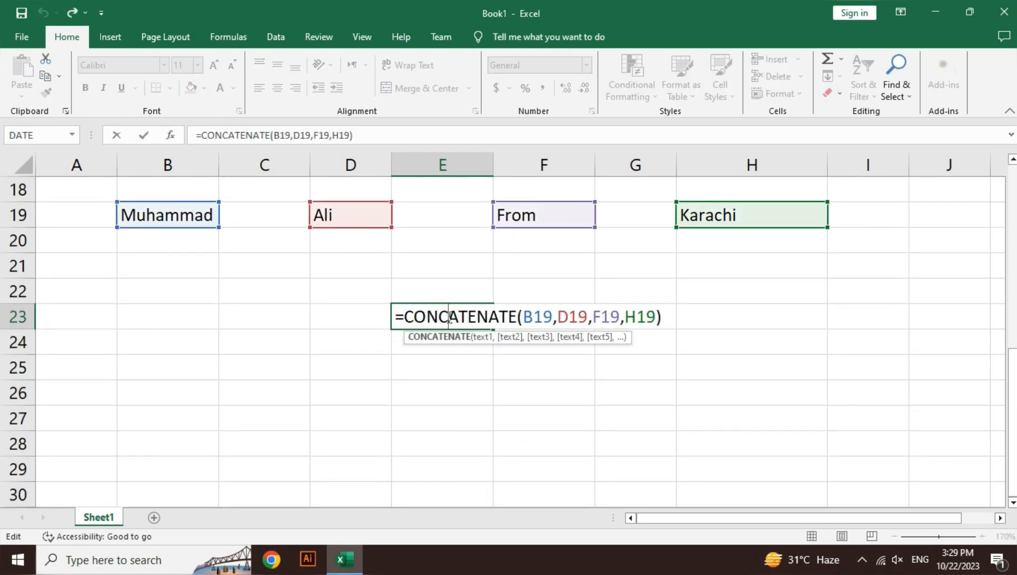
{"action": "key", "text": "Return"}
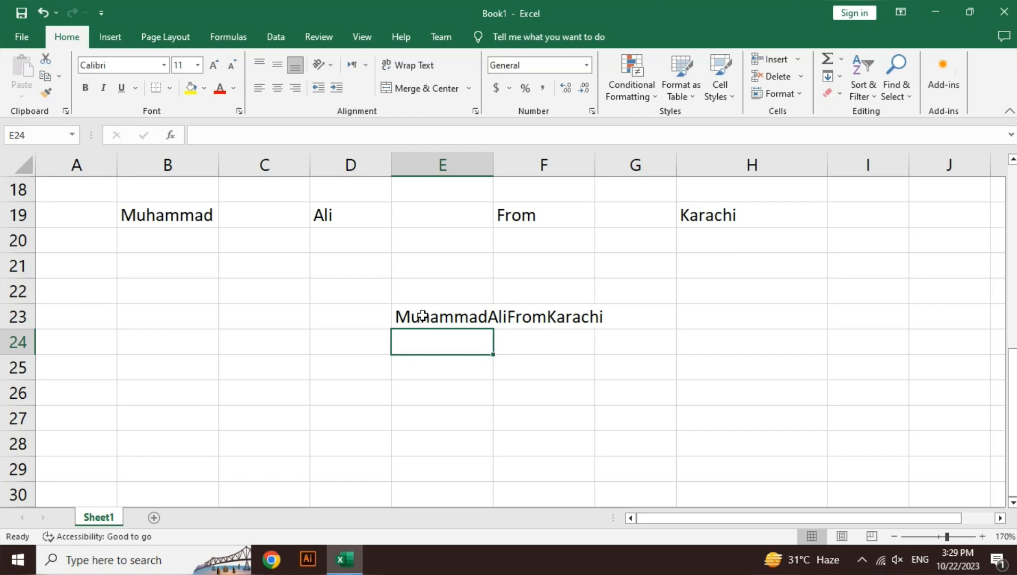
{"action": "double_click", "coordinate": [422, 315]}
{"action": "left_click", "coordinate": [554, 317]}
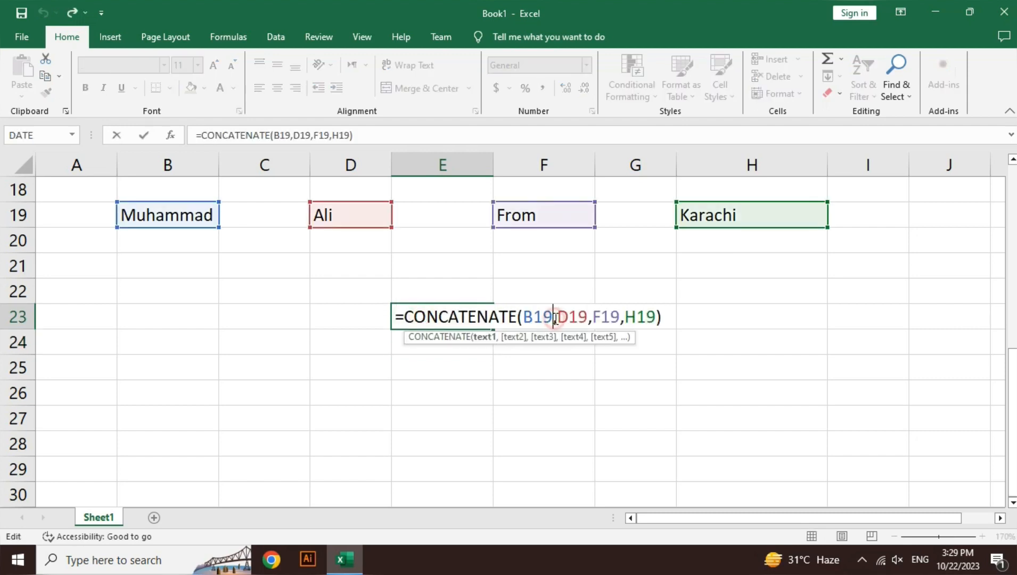
{"action": "key", "text": "Right"}
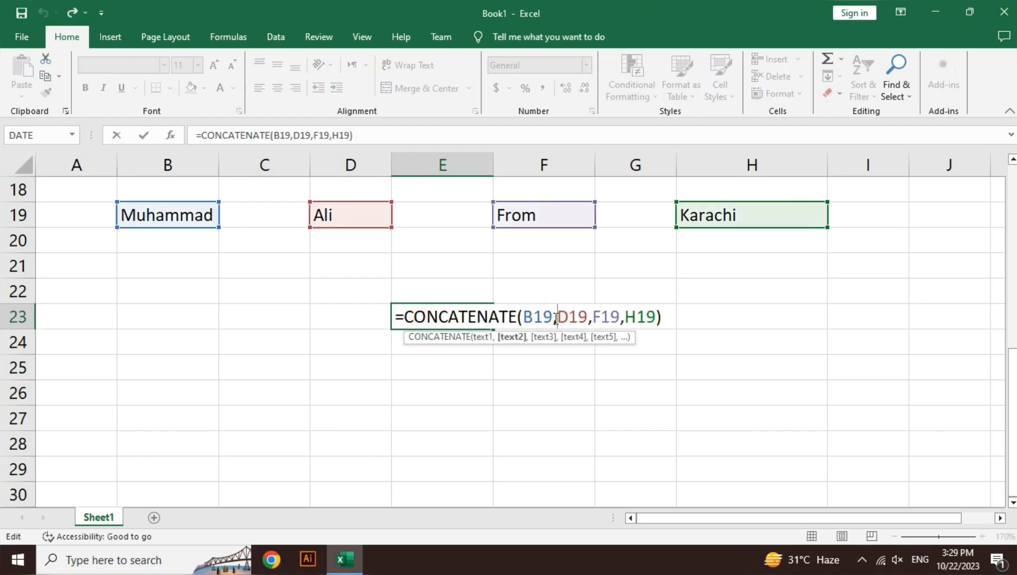
{"action": "type", "text": "\" "}
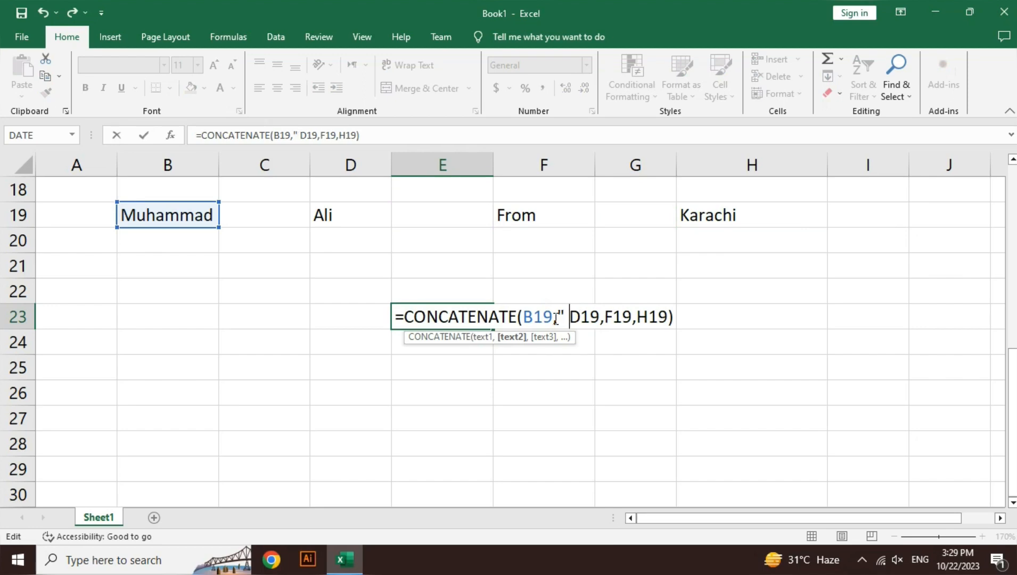
{"action": "type", "text": "\","}
Insert a " " argument between D19 and F19 in the CONCATENATE formula.
{"action": "key", "text": "Right"}
{"action": "key", "text": "Right"}
{"action": "key", "text": "Right"}
{"action": "key", "text": "Right"}
{"action": "key", "text": "Right"}
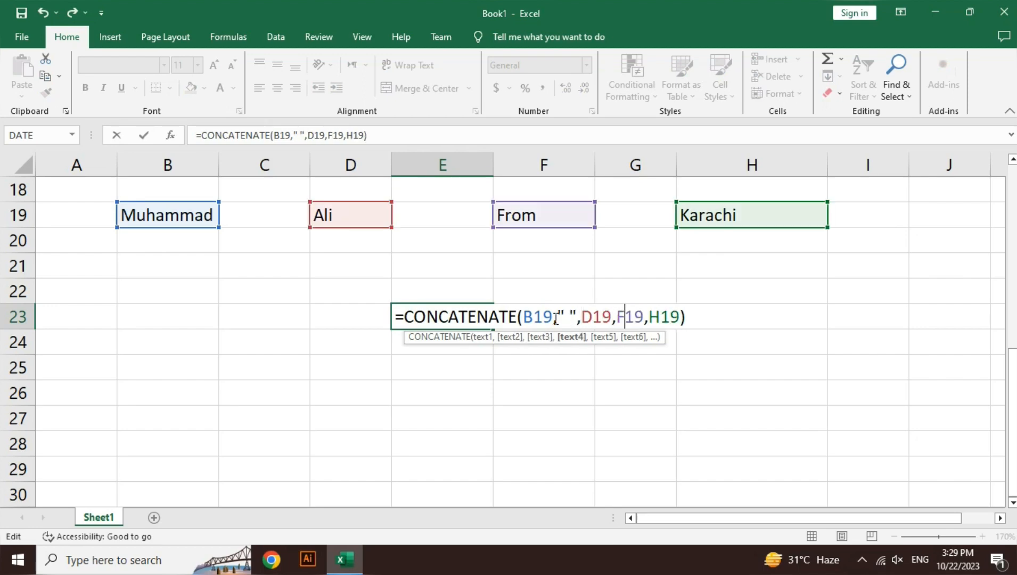
{"action": "key", "text": "Left"}
{"action": "type", "text": "\" \""}
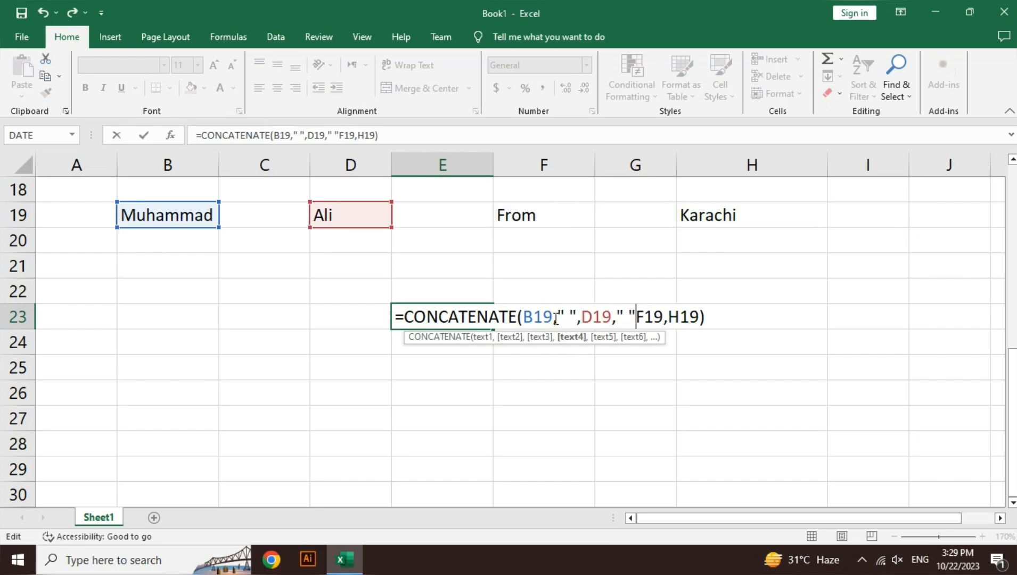
{"action": "type", "text": ","}
Insert a " " argument between F19 and H19 and commit the CONCATENATE formula in cell E23.
{"action": "key", "text": "Right"}
{"action": "key", "text": "Right"}
{"action": "key", "text": "Right"}
{"action": "key", "text": "Right"}
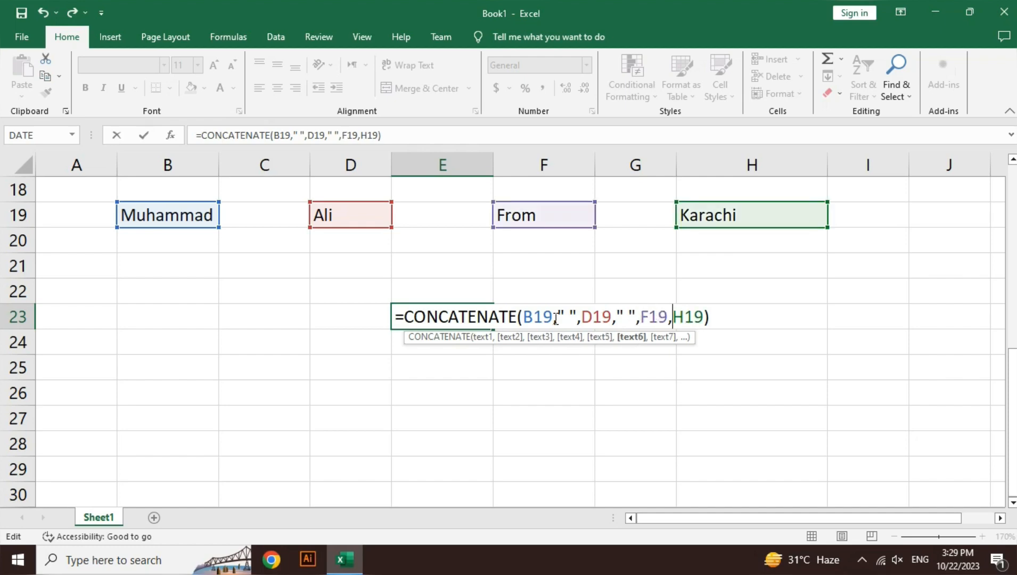
{"action": "type", "text": "\" \","}
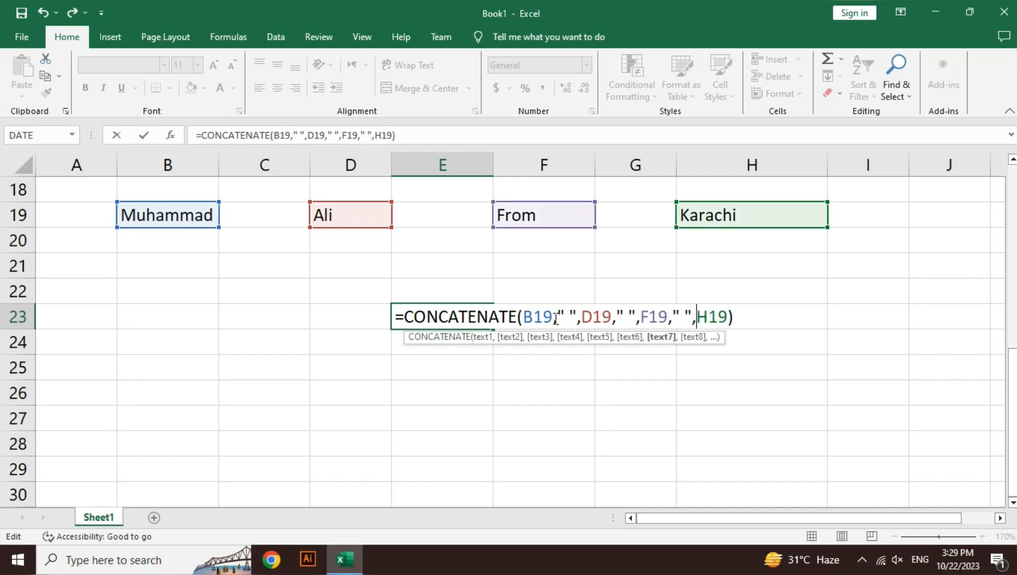
{"action": "key", "text": "Return"}
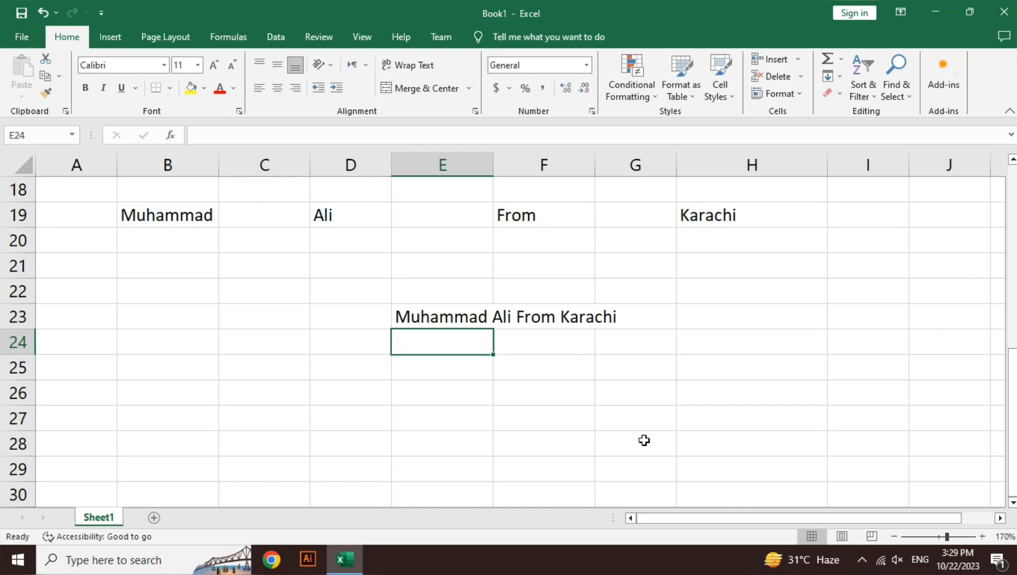
Edit the formula in cell E23 and delete all its arguments, leaving only =CONCATENATE(.
{"action": "key", "text": "Up"}
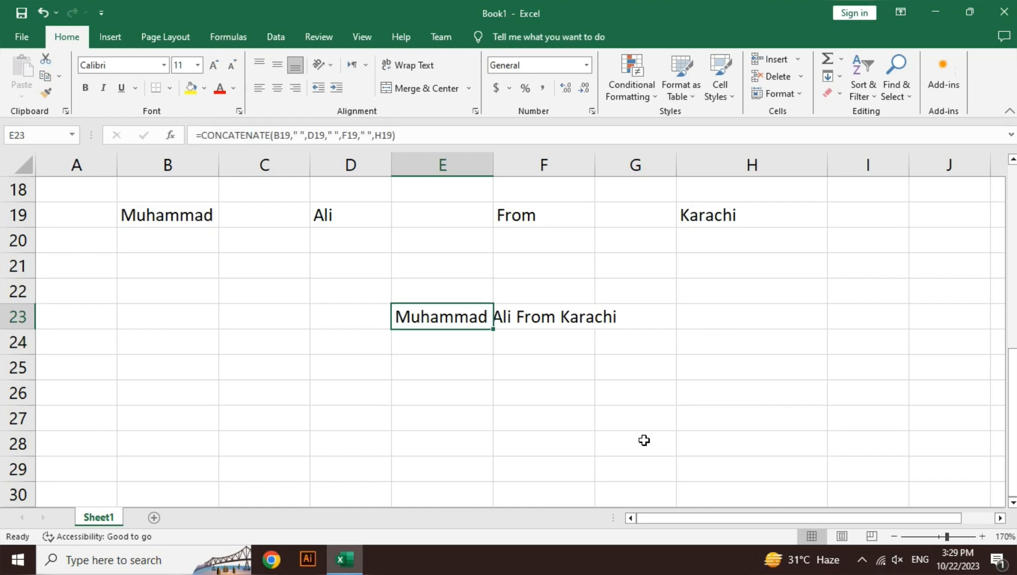
{"action": "key", "text": "F2"}
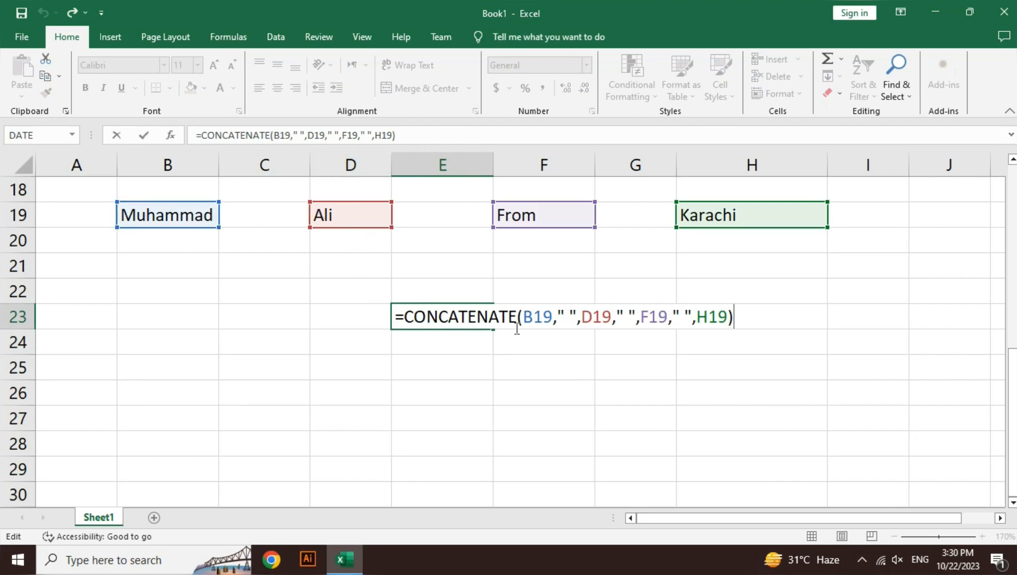
{"action": "left_click", "coordinate": [659, 322]}
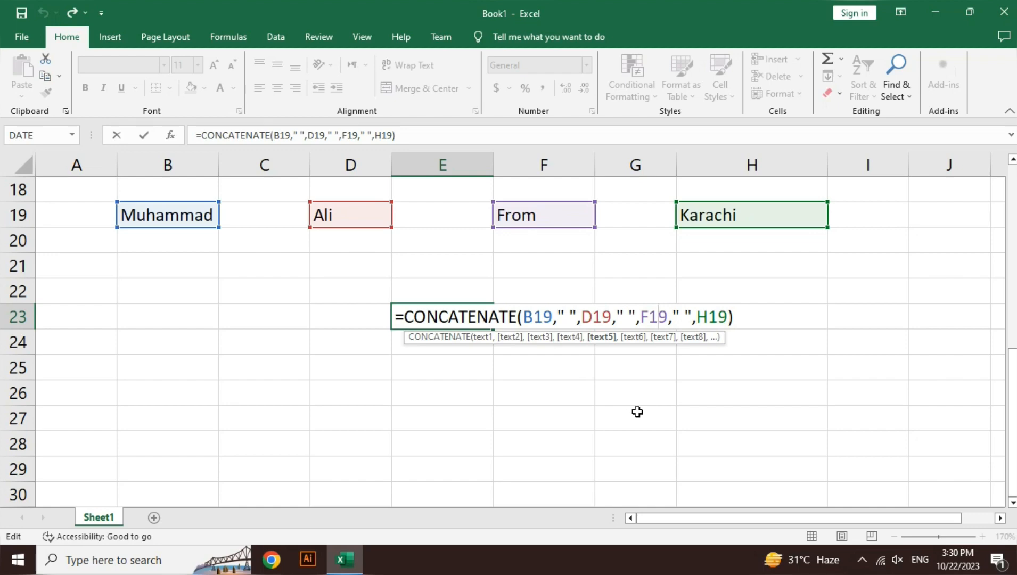
{"action": "key", "text": "Right"}
{"action": "key", "text": "Right"}
{"action": "key", "text": "Right"}
{"action": "key", "text": "Right"}
{"action": "key", "text": "Right"}
{"action": "key", "text": "Right"}
{"action": "key", "text": "Right"}
{"action": "key", "text": "Right"}
{"action": "key", "text": "Right"}
{"action": "key", "text": "Right"}
{"action": "key", "text": "BackSpace"}
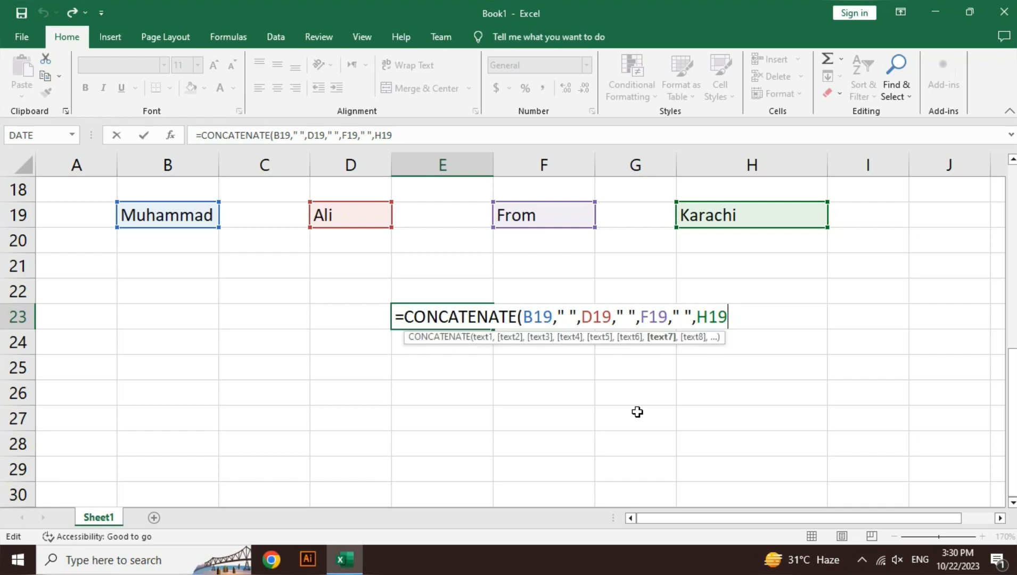
{"action": "key", "text": "BackSpace"}
{"action": "key", "text": "BackSpace"}
{"action": "key", "text": "BackSpace"}
{"action": "key", "text": "BackSpace"}
{"action": "key", "text": "BackSpace"}
{"action": "key", "text": "BackSpace"}
{"action": "key", "text": "BackSpace"}
{"action": "key", "text": "BackSpace"}
{"action": "key", "text": "BackSpace"}
{"action": "key", "text": "BackSpace"}
{"action": "key", "text": "BackSpace"}
{"action": "key", "text": "BackSpace"}
{"action": "key", "text": "BackSpace"}
{"action": "key", "text": "BackSpace"}
{"action": "key", "text": "BackSpace"}
{"action": "key", "text": "BackSpace"}
{"action": "key", "text": "BackSpace"}
{"action": "key", "text": "BackSpace"}
{"action": "key", "text": "BackSpace"}
{"action": "key", "text": "BackSpace"}
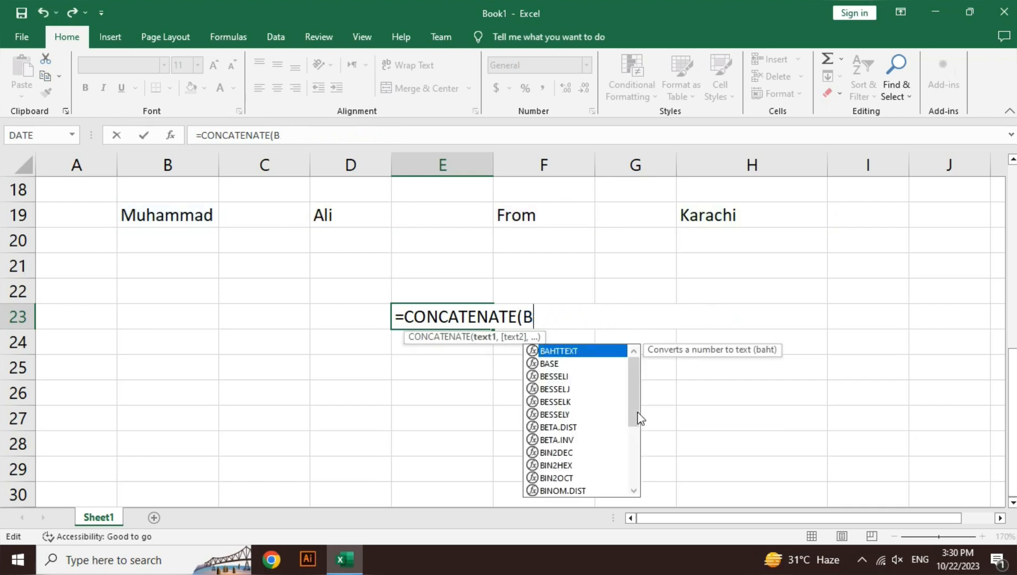
{"action": "key", "text": "BackSpace"}
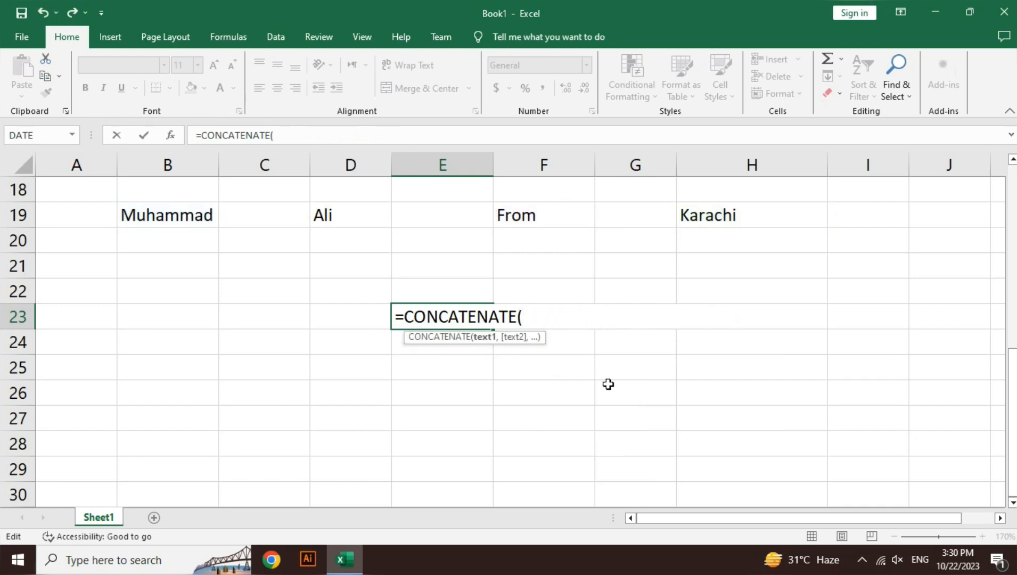
Complete the formula in E23 as =CONCATENATE(H19,D19,B19,F19) to join the words in a different order.
{"action": "left_click", "coordinate": [711, 209]}
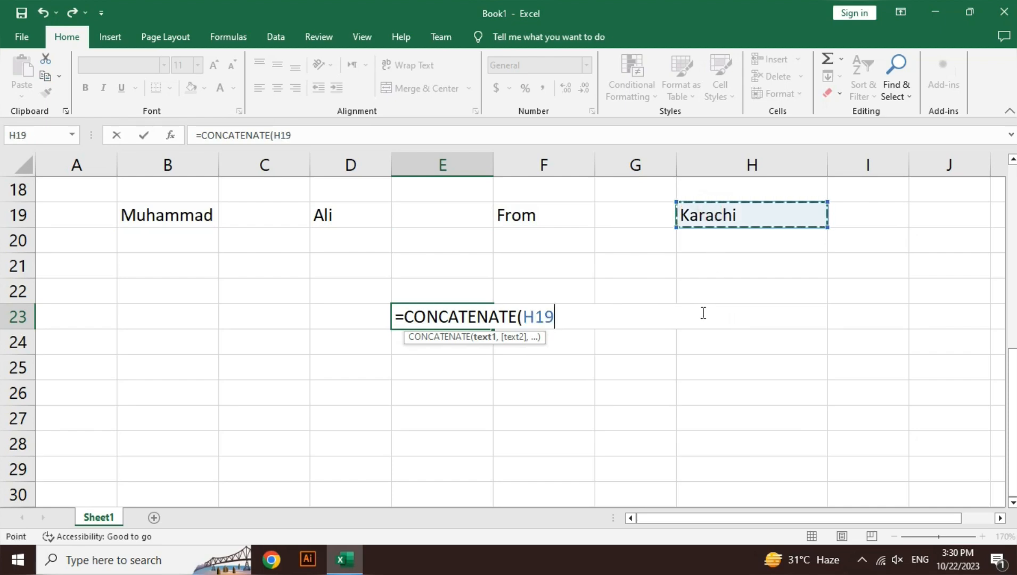
{"action": "type", "text": ","}
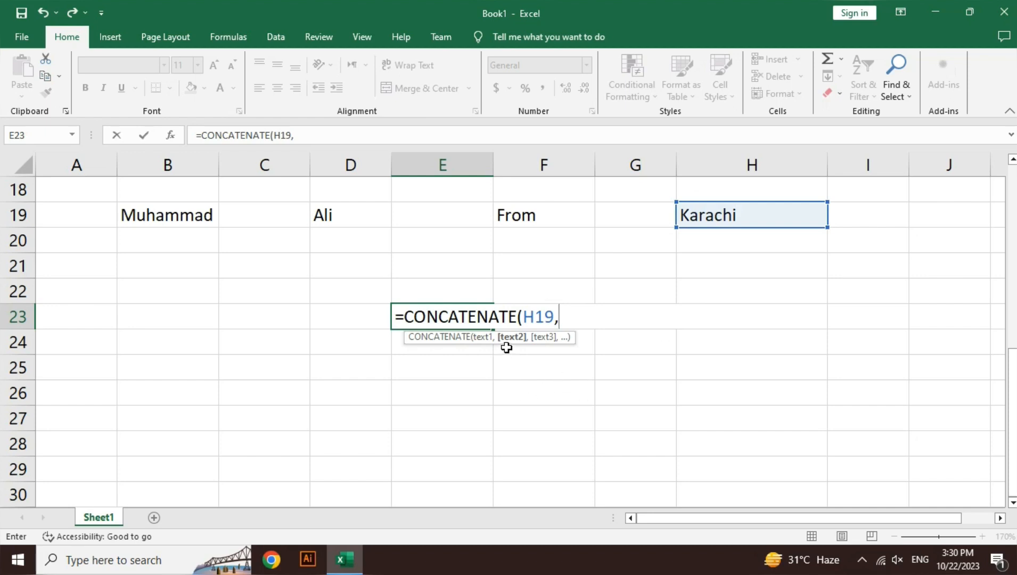
{"action": "left_click", "coordinate": [324, 216]}
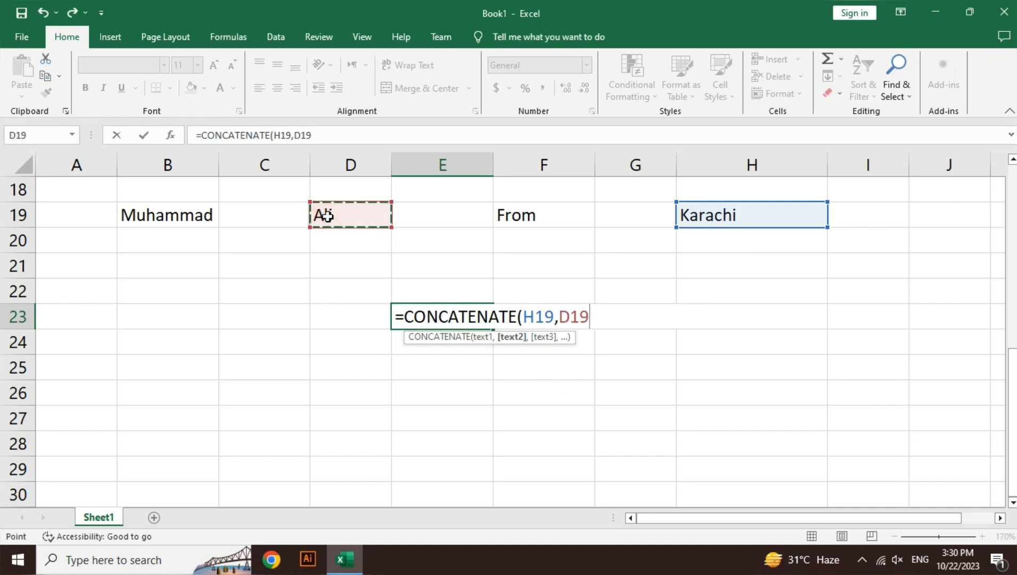
{"action": "type", "text": ","}
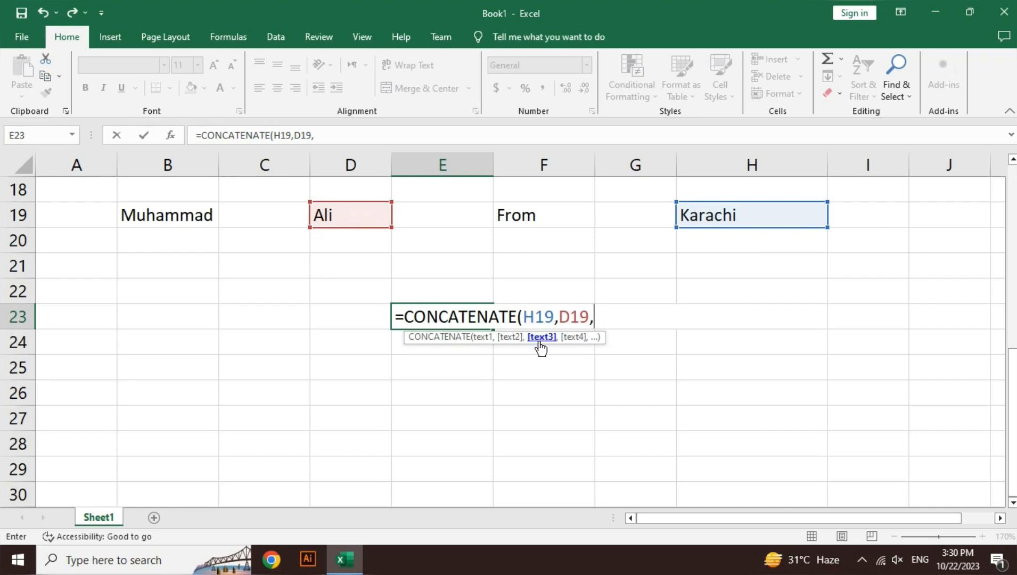
{"action": "left_click", "coordinate": [192, 215]}
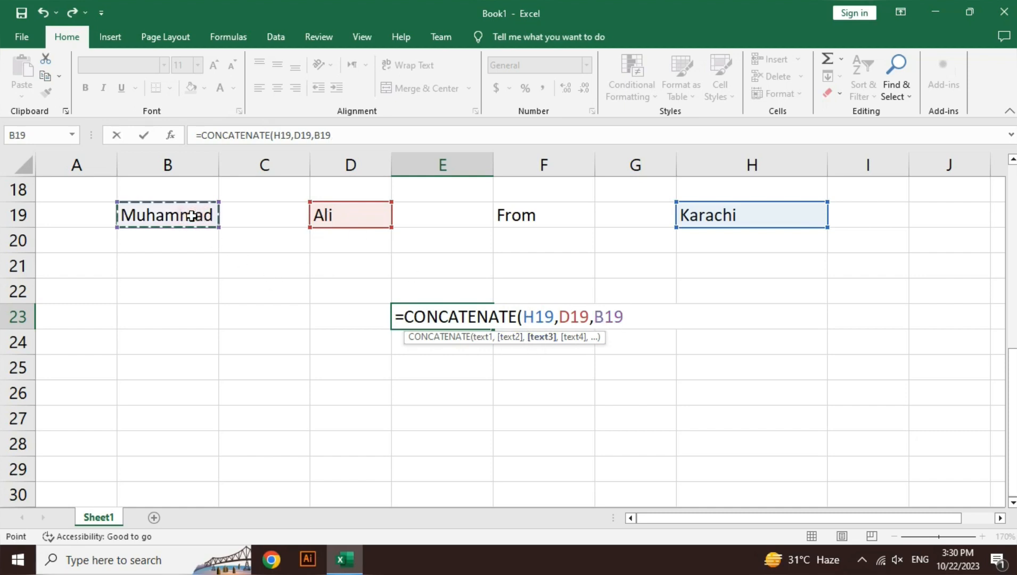
{"action": "type", "text": ","}
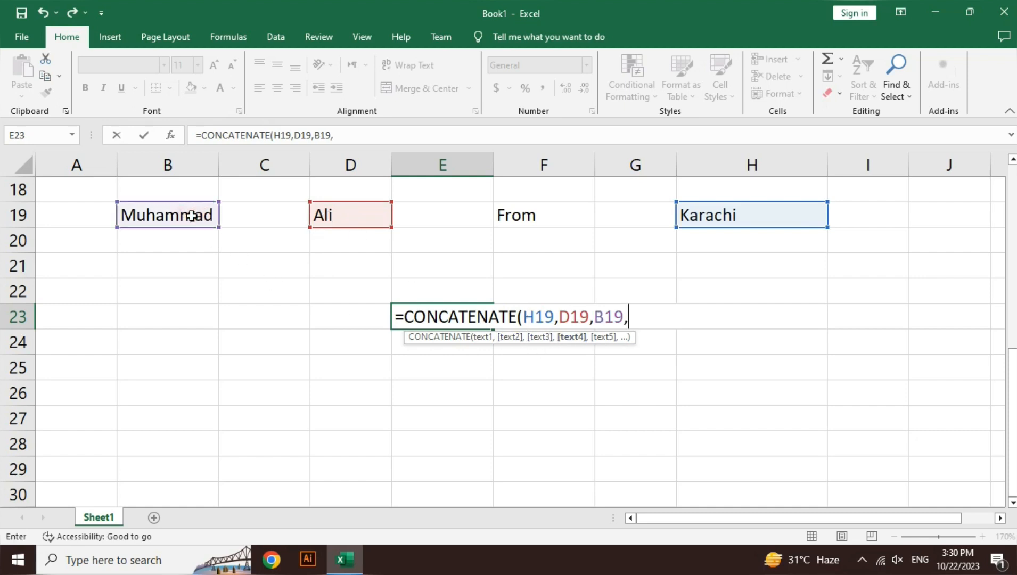
{"action": "left_click", "coordinate": [550, 211]}
{"action": "type", "text": ")"}
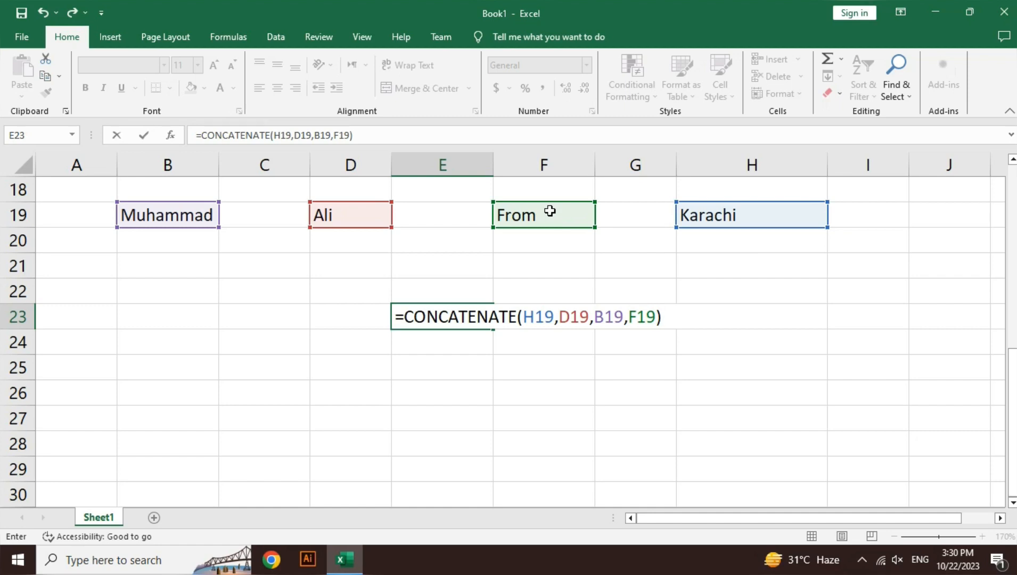
{"action": "key", "text": "Return"}
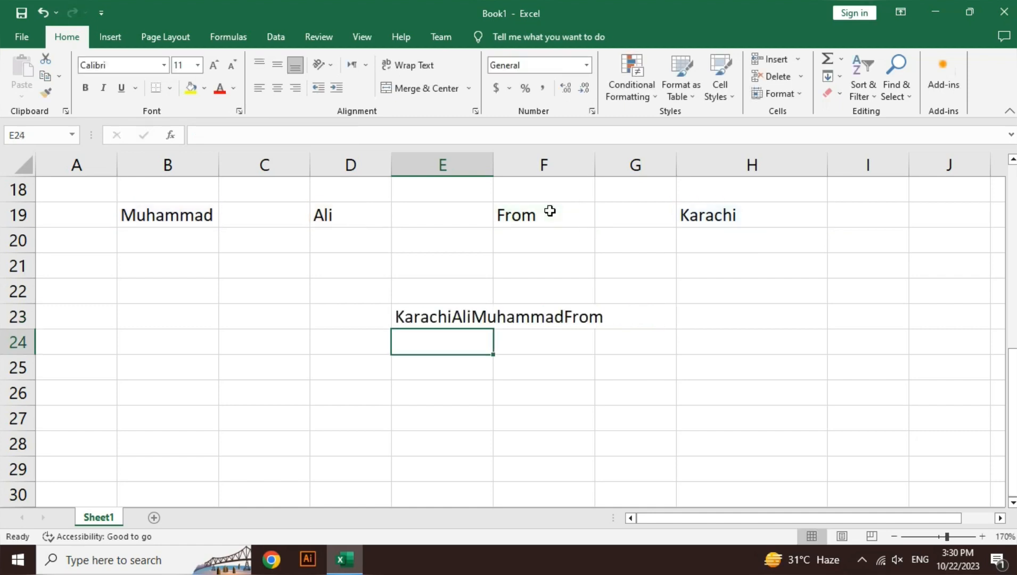
Open the reordered CONCATENATE formula in cell E23 for editing.
{"action": "key", "text": "Up"}
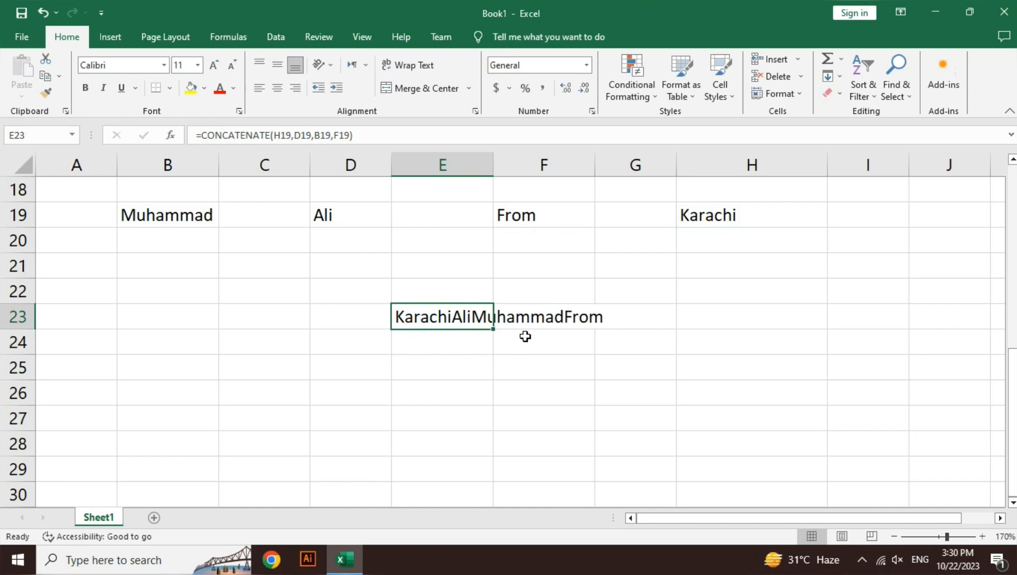
{"action": "double_click", "coordinate": [475, 316]}
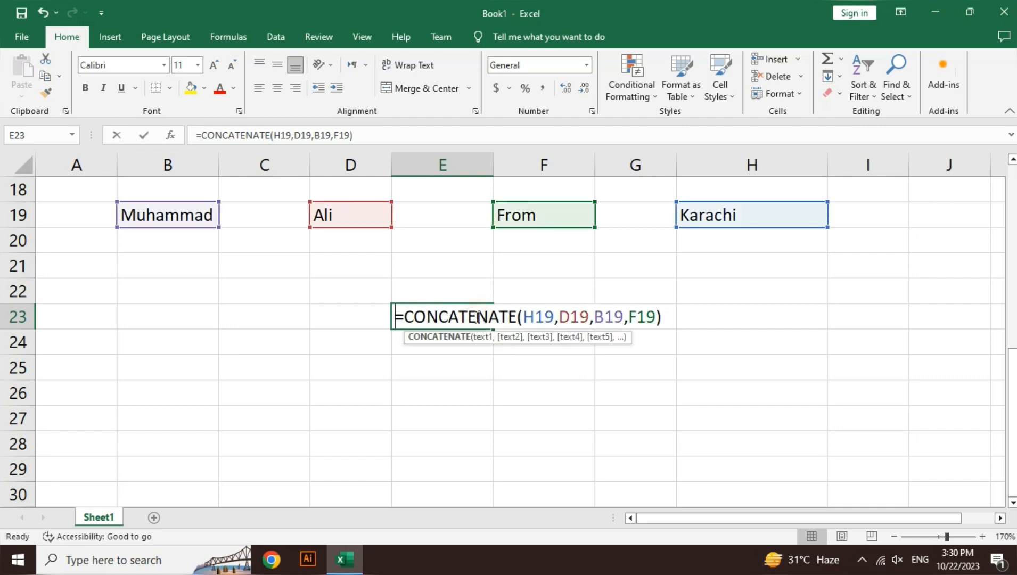